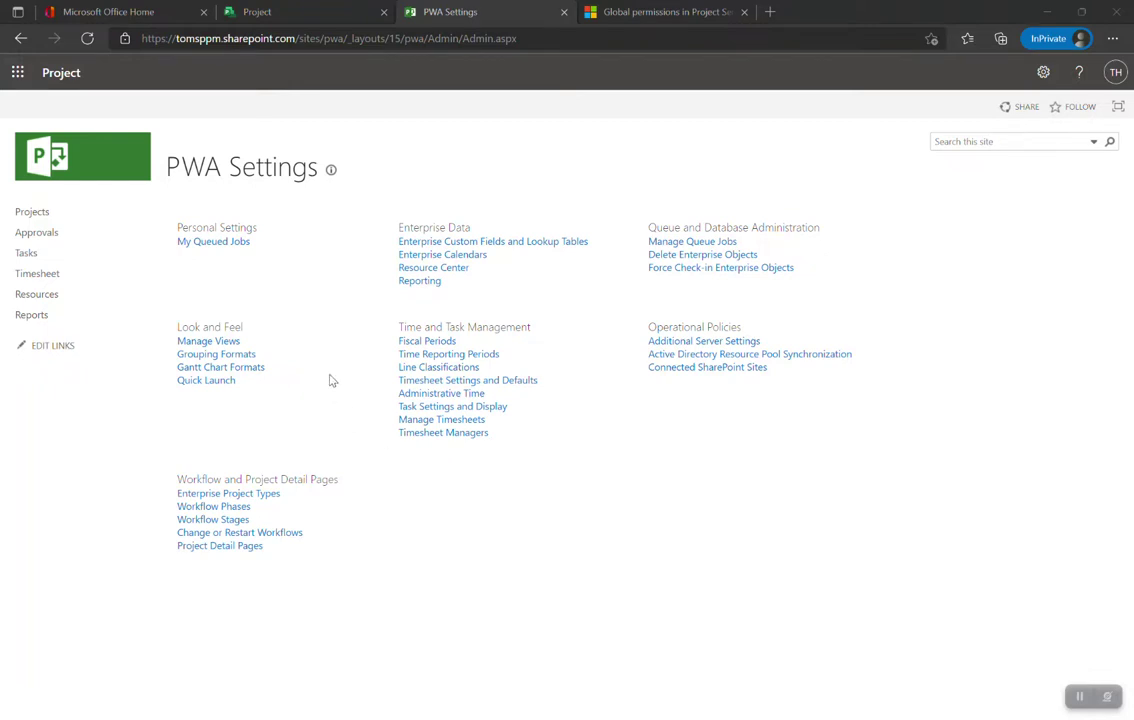
Change the server's permission management to Project Permission Mode in the additional server settings and save.
{"action": "left_click", "coordinate": [718, 344]}
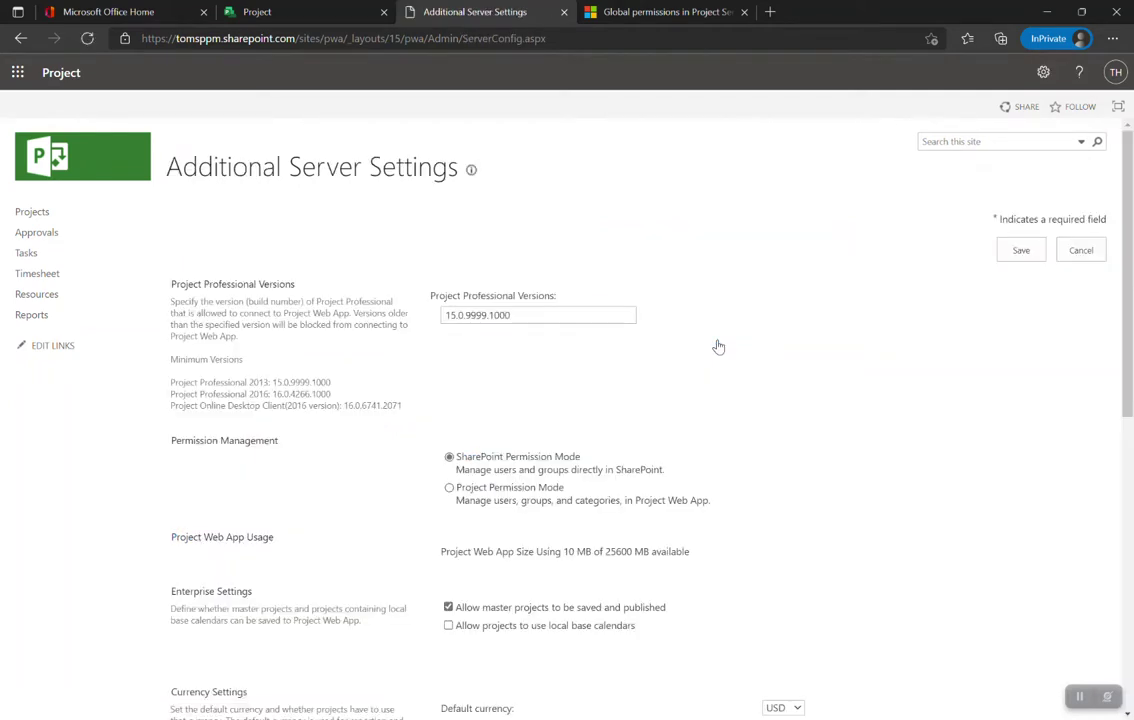
{"action": "scroll", "coordinate": [588, 462], "scroll_direction": "down", "scroll_amount": 1}
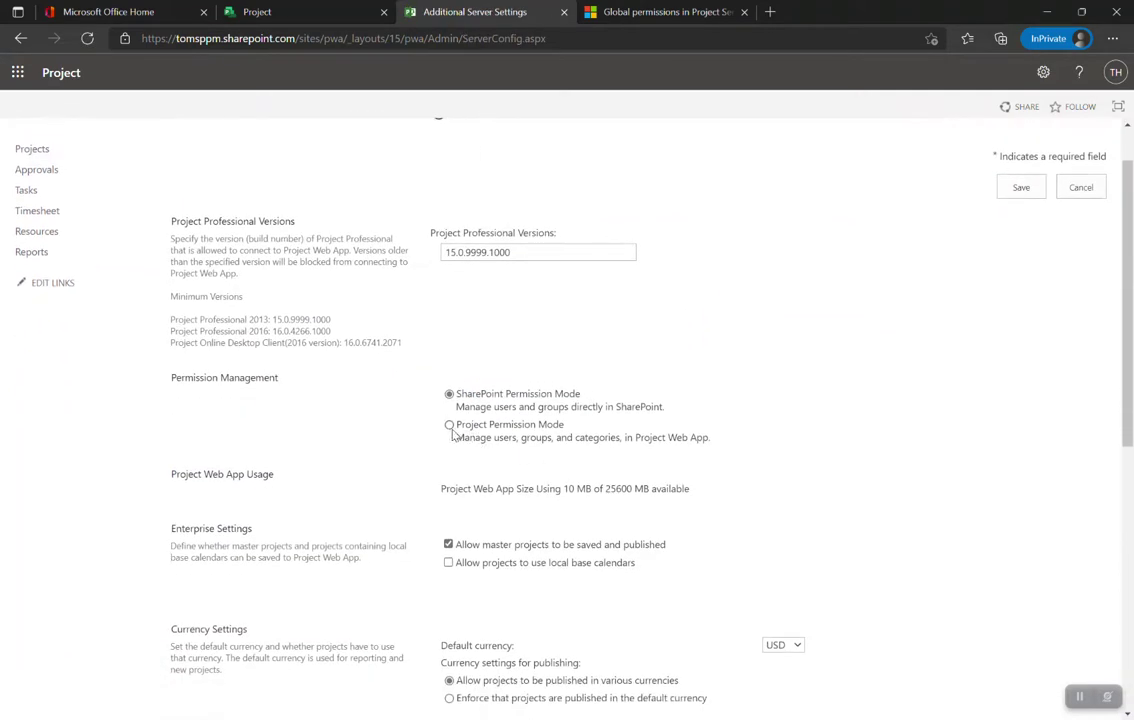
{"action": "left_click", "coordinate": [449, 426]}
{"action": "left_click", "coordinate": [1017, 196]}
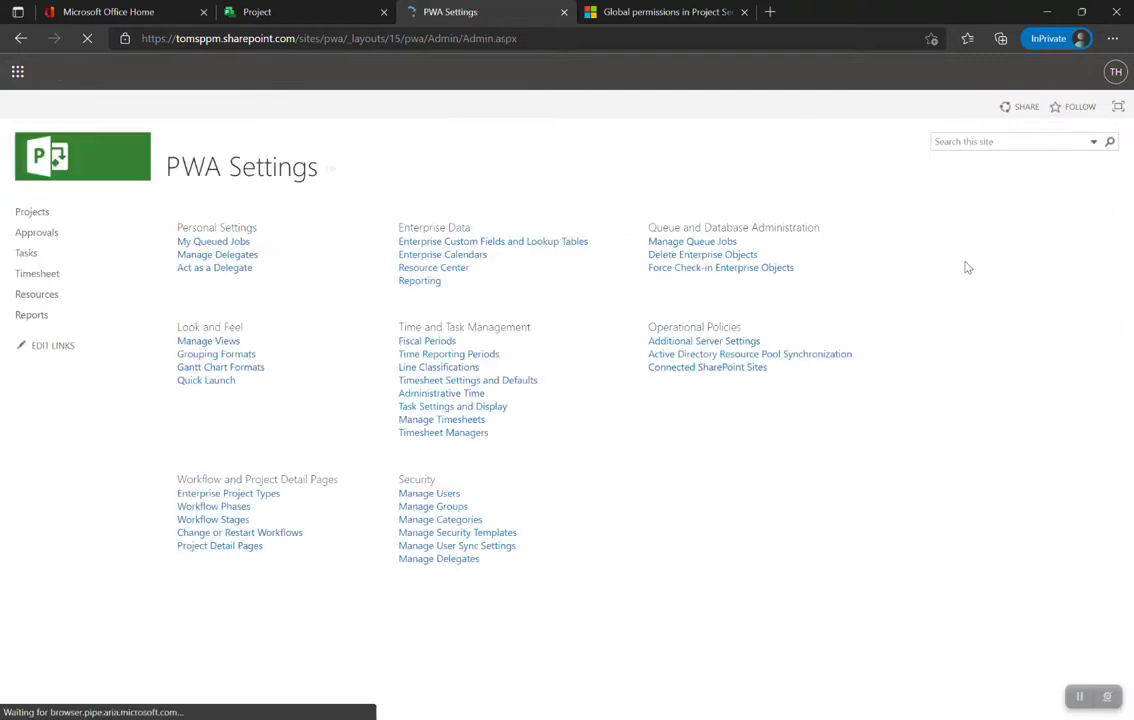
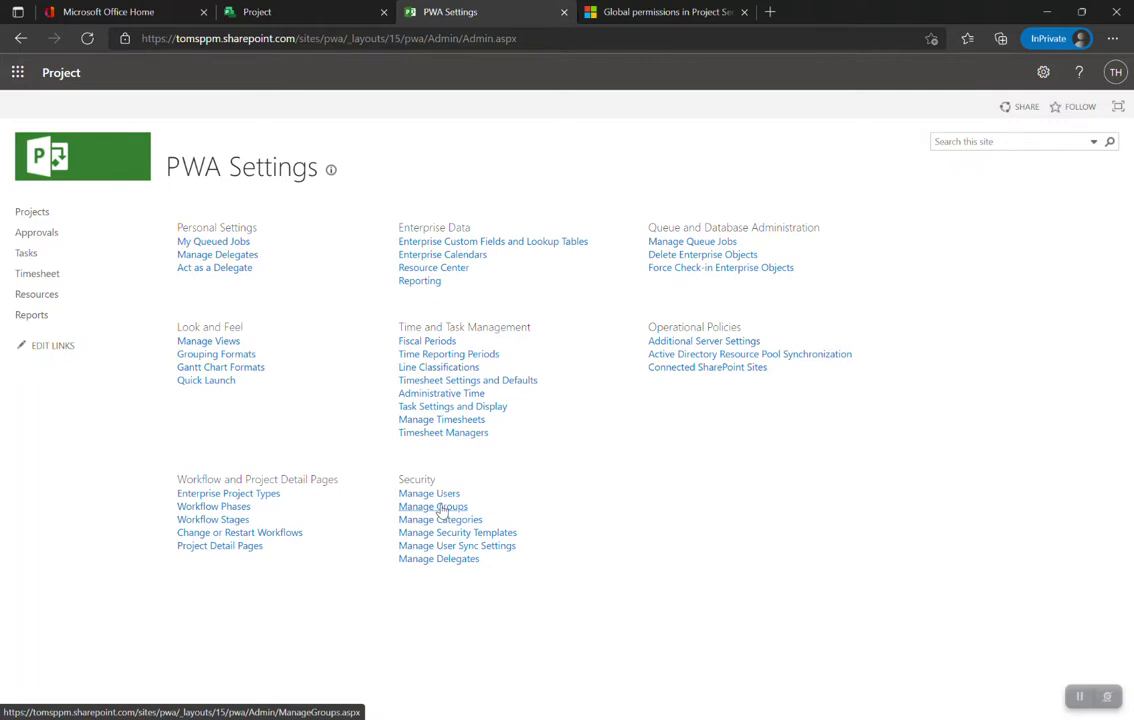
Review the default Project Managers group's users, categories and global permissions, leave it without saving and return to PWA Settings.
{"action": "left_click", "coordinate": [442, 508]}
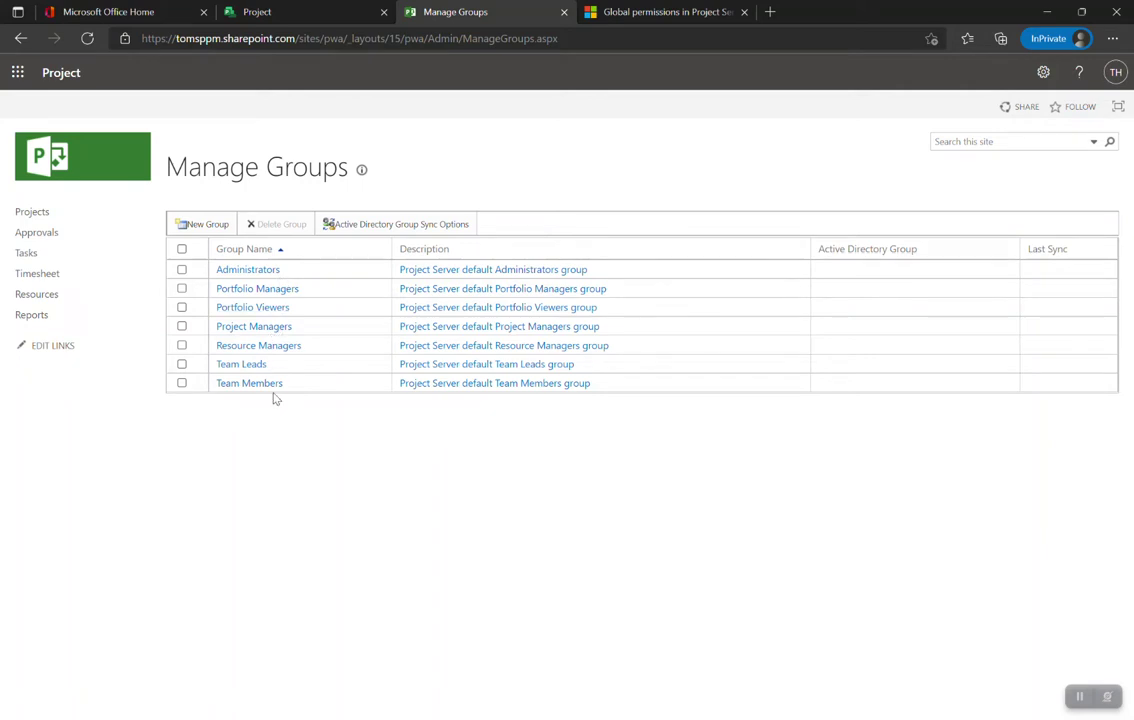
{"action": "left_click", "coordinate": [254, 327]}
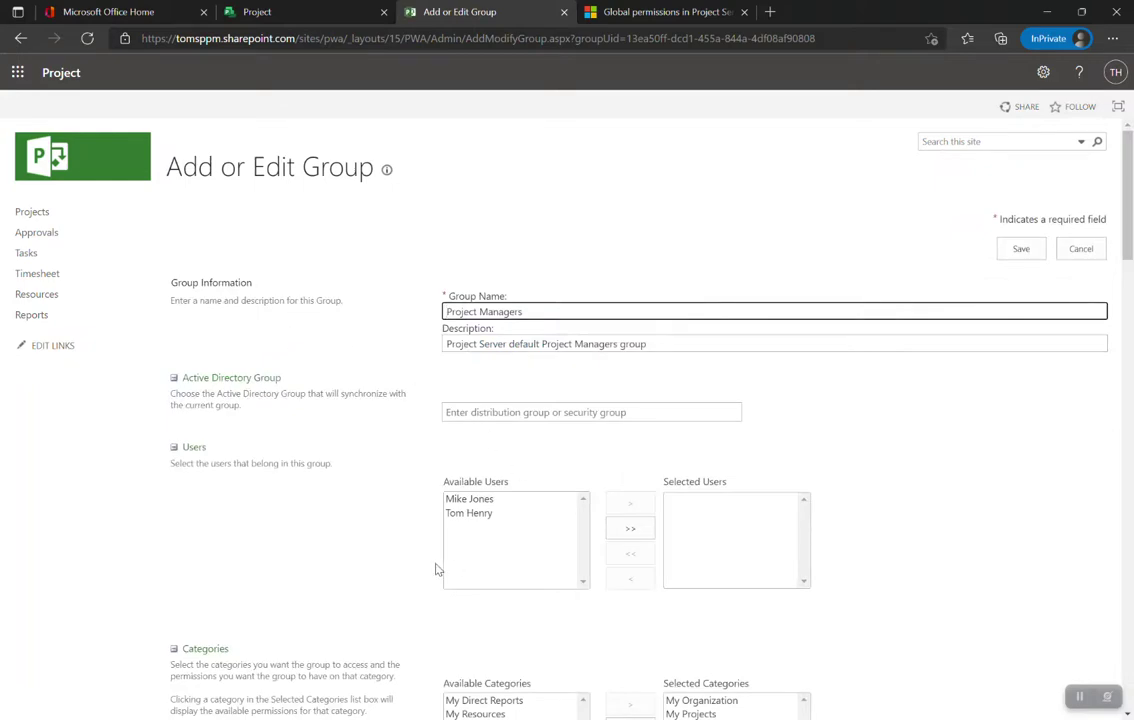
{"action": "scroll", "coordinate": [390, 560], "scroll_direction": "down", "scroll_amount": 3}
{"action": "scroll", "coordinate": [410, 555], "scroll_direction": "down", "scroll_amount": 1}
{"action": "scroll", "coordinate": [359, 618], "scroll_direction": "down", "scroll_amount": 3}
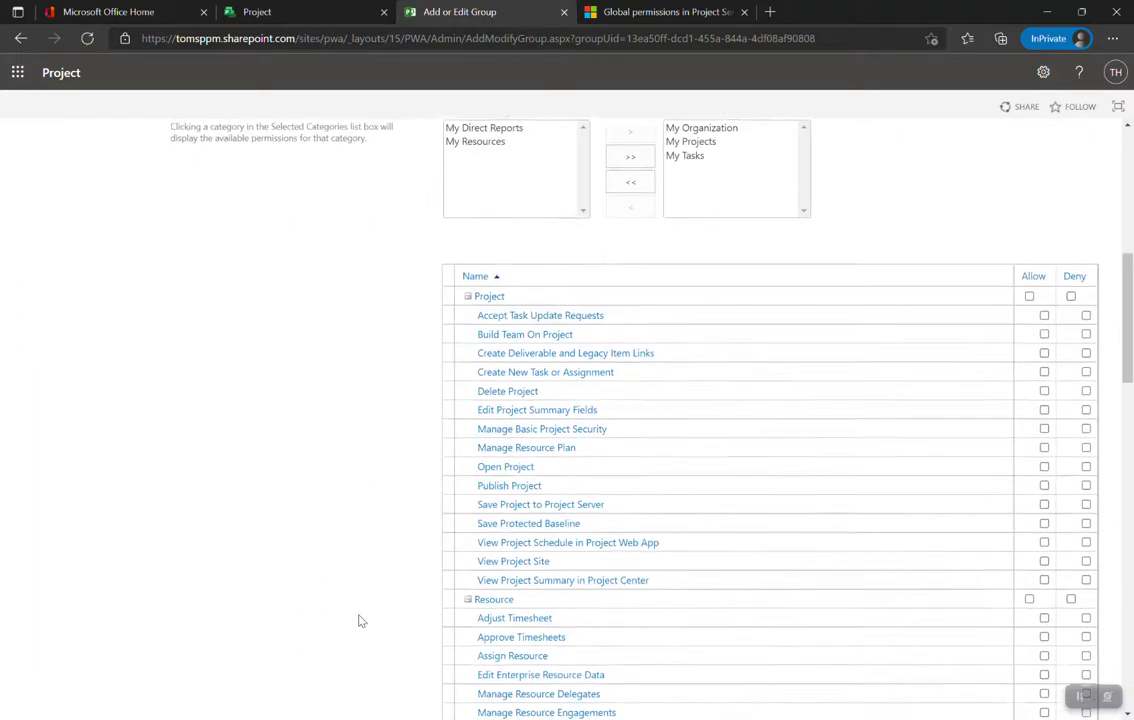
{"action": "scroll", "coordinate": [361, 620], "scroll_direction": "down", "scroll_amount": 15}
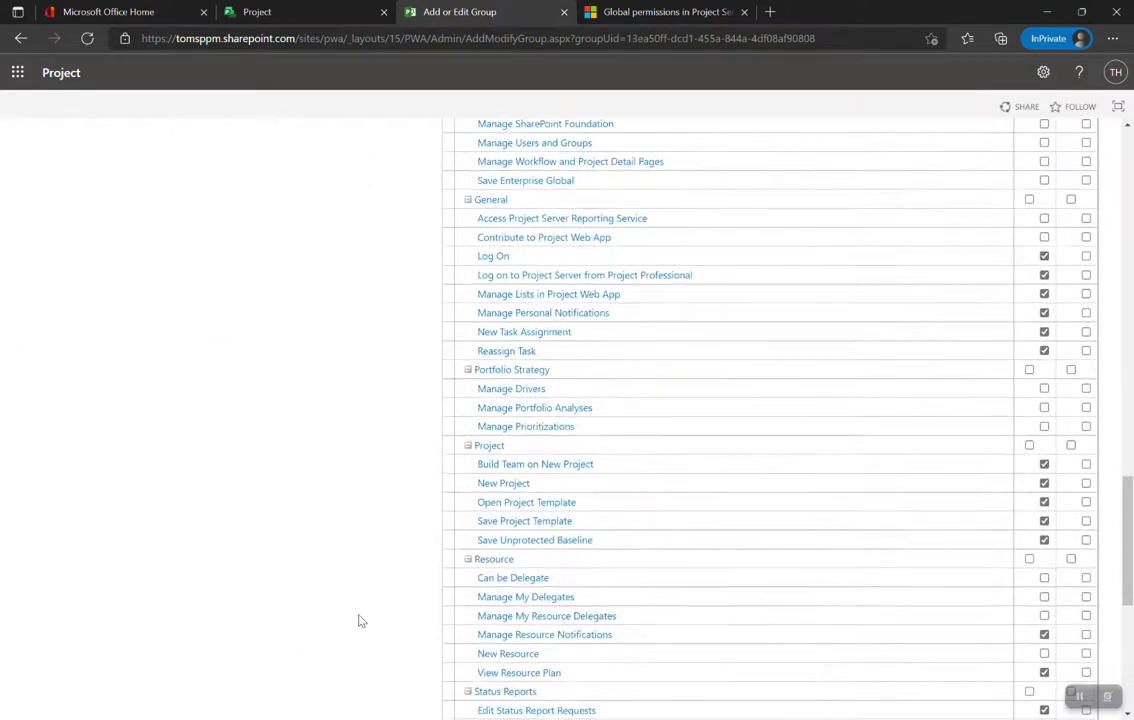
{"action": "scroll", "coordinate": [361, 620], "scroll_direction": "down", "scroll_amount": 2}
{"action": "scroll", "coordinate": [361, 620], "scroll_direction": "up", "scroll_amount": 4}
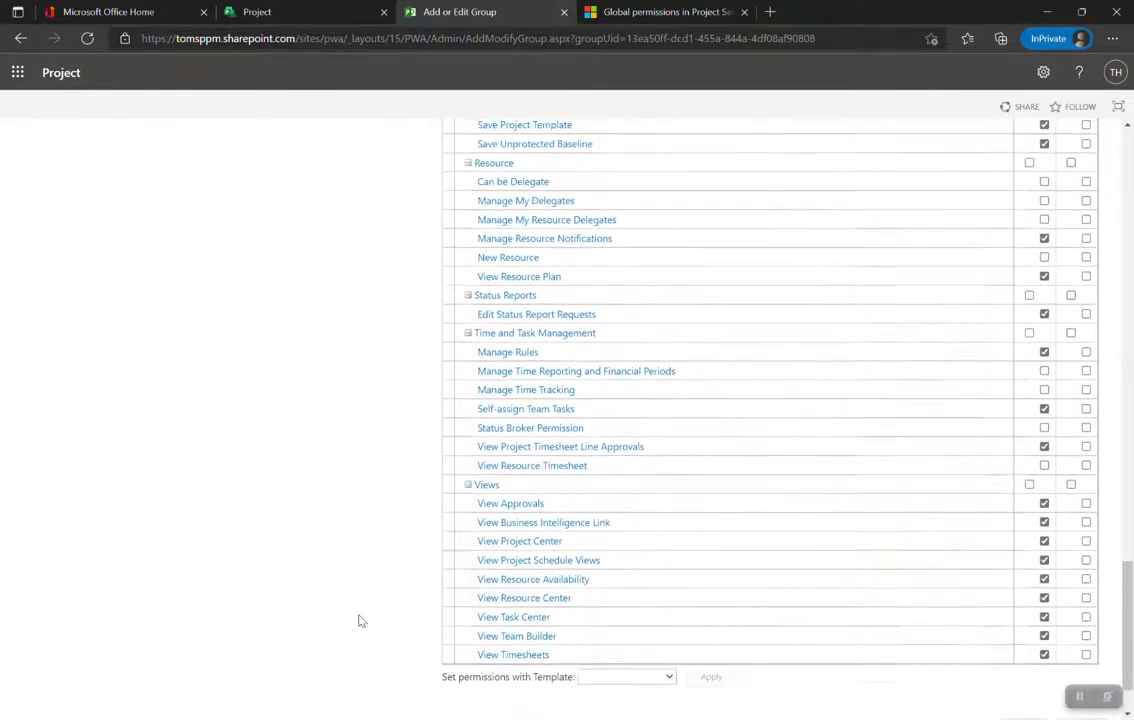
{"action": "scroll", "coordinate": [361, 620], "scroll_direction": "up", "scroll_amount": 5}
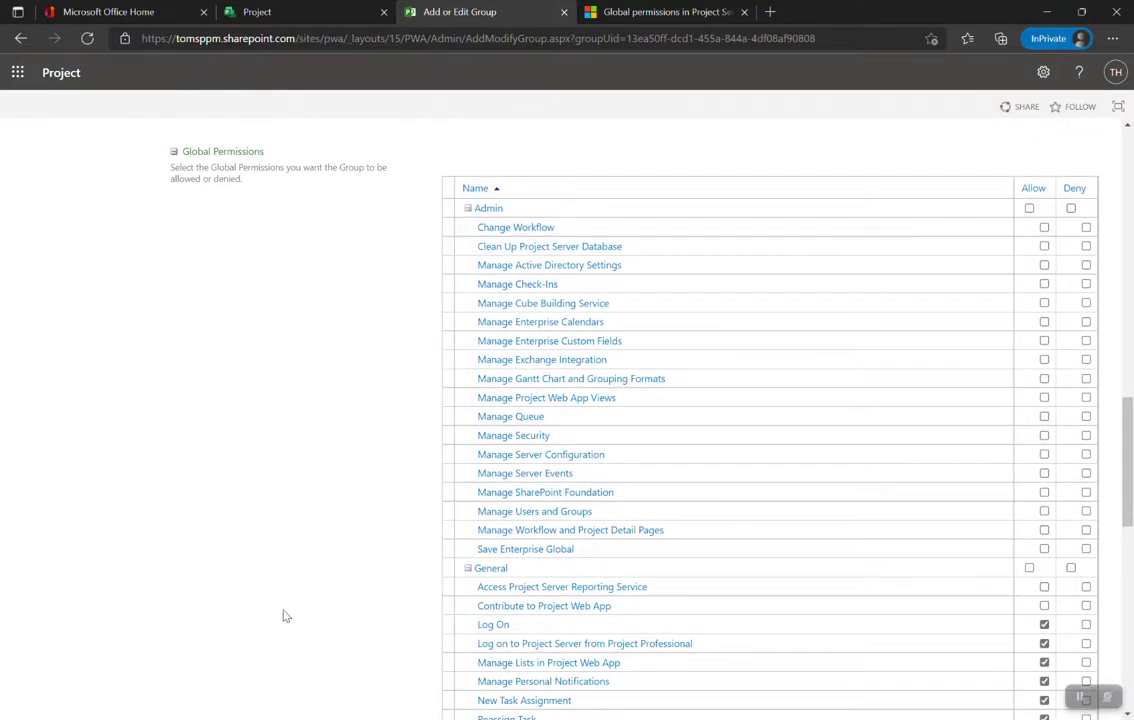
{"action": "scroll", "coordinate": [286, 612], "scroll_direction": "down", "scroll_amount": 4}
{"action": "scroll", "coordinate": [284, 616], "scroll_direction": "up", "scroll_amount": 10}
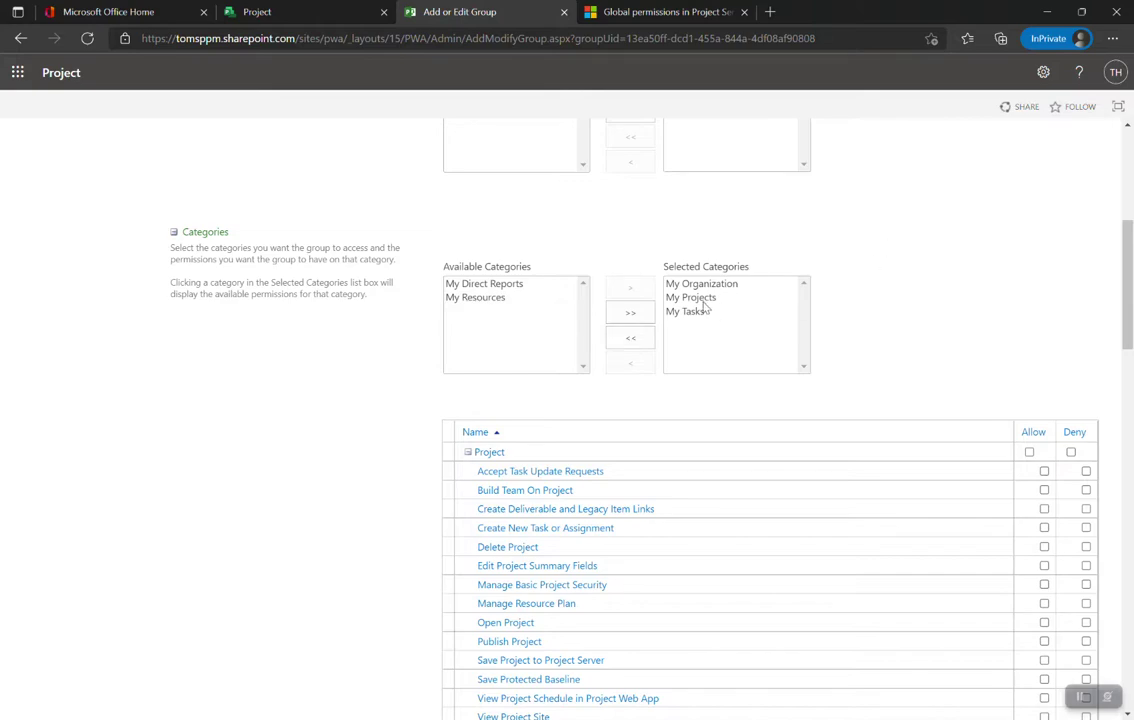
{"action": "scroll", "coordinate": [886, 260], "scroll_direction": "up", "scroll_amount": 4}
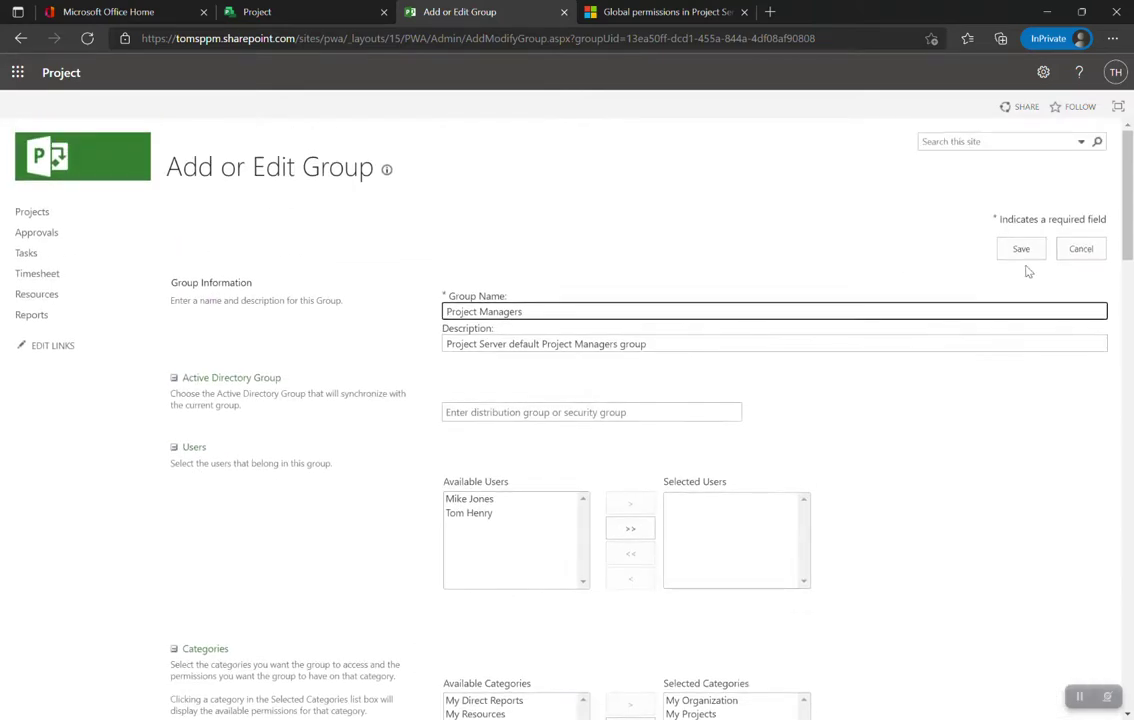
{"action": "left_click", "coordinate": [1081, 250]}
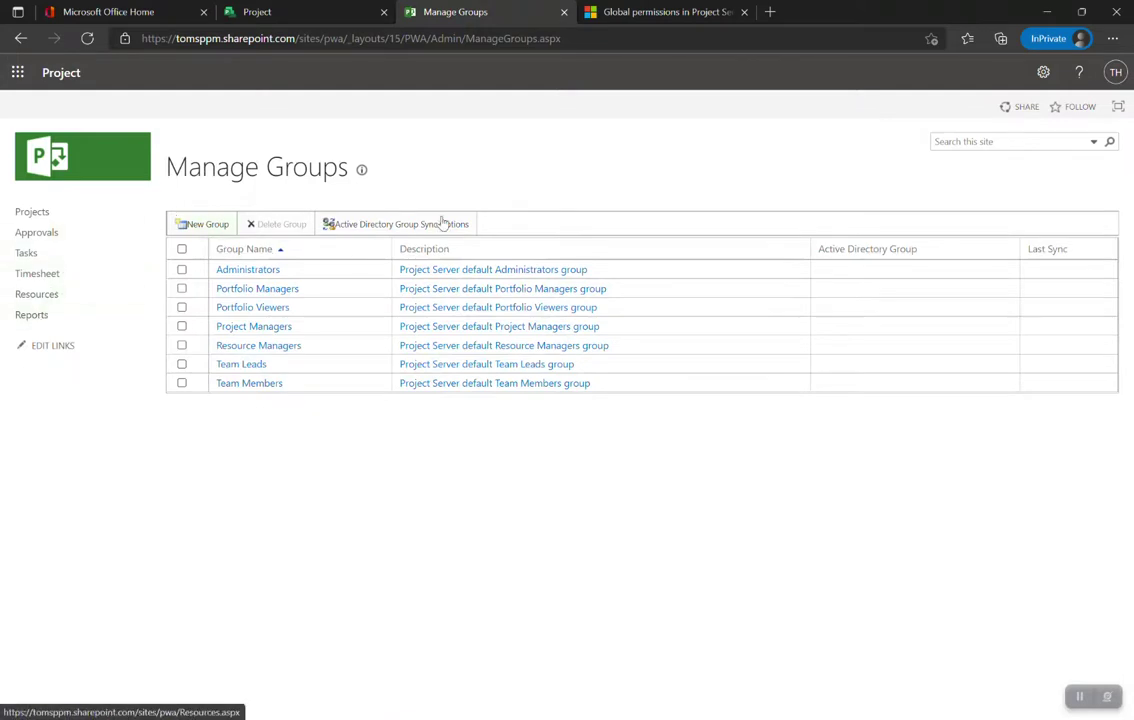
{"action": "left_click", "coordinate": [20, 40]}
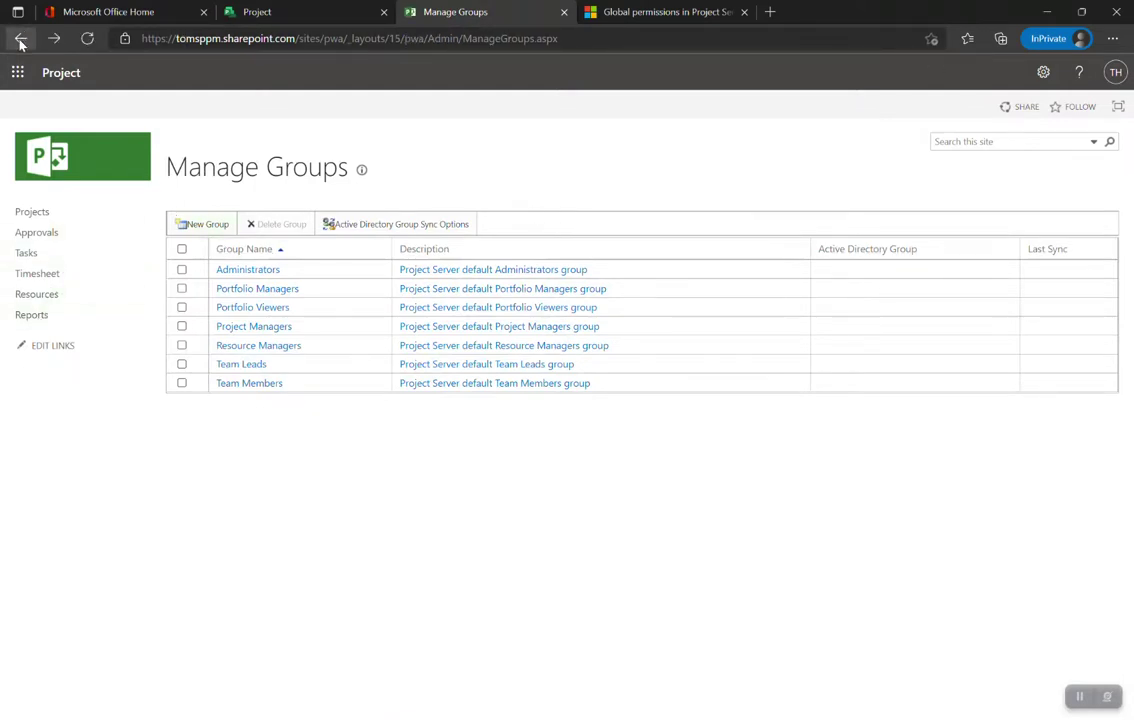
{"action": "left_click", "coordinate": [20, 42]}
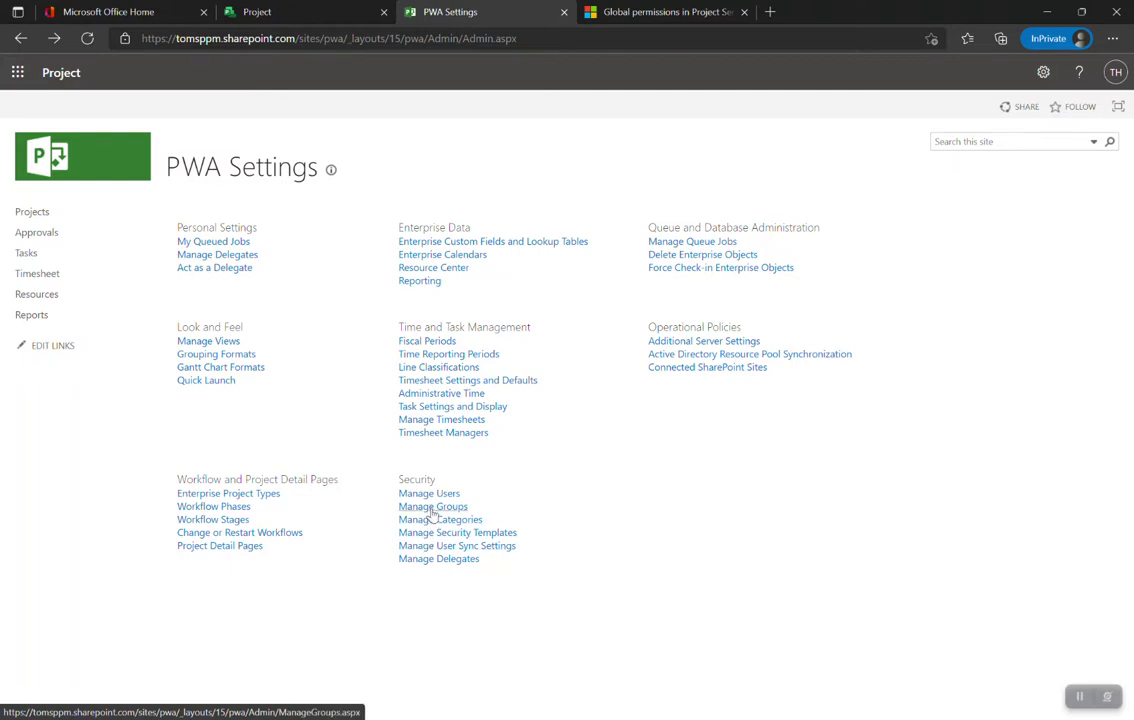
Start a new security group and name it MS Project Managers.
{"action": "left_click", "coordinate": [433, 507]}
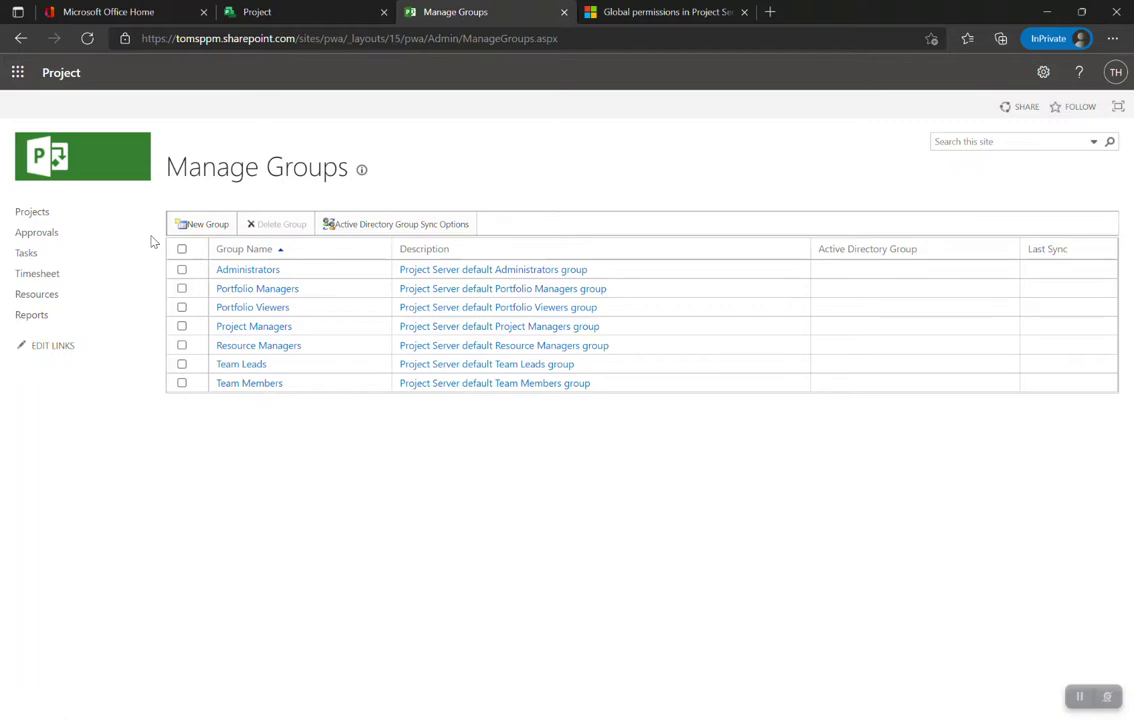
{"action": "left_click", "coordinate": [204, 224]}
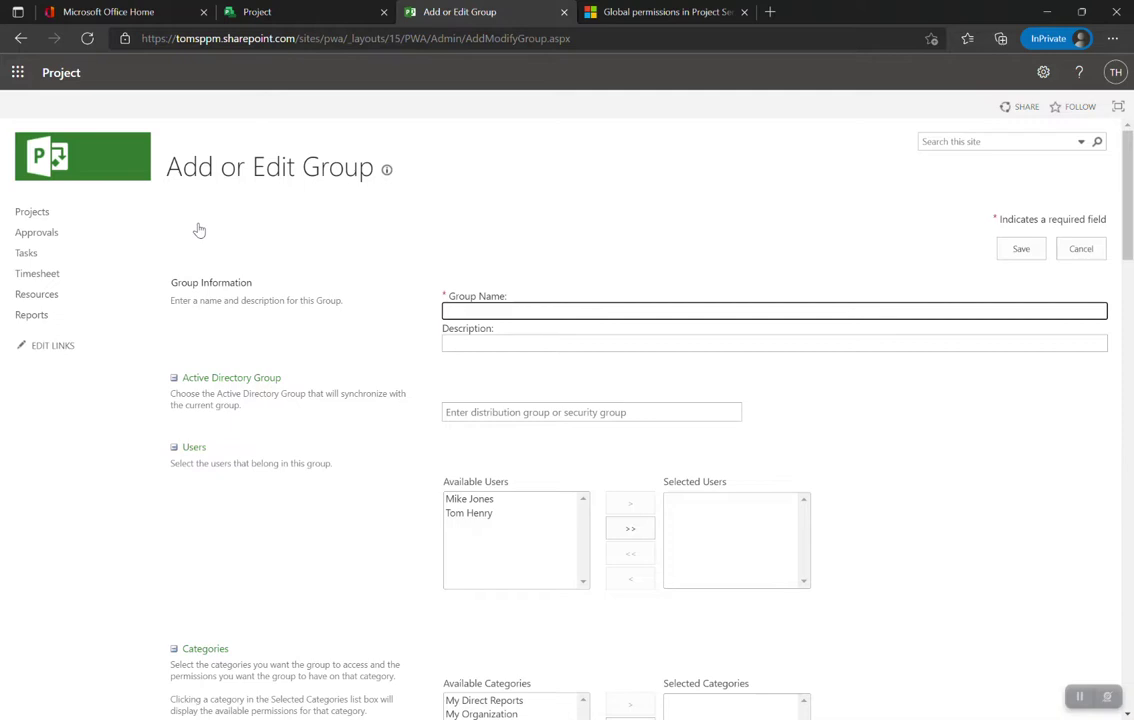
{"action": "type", "text": "MS Project Managers"}
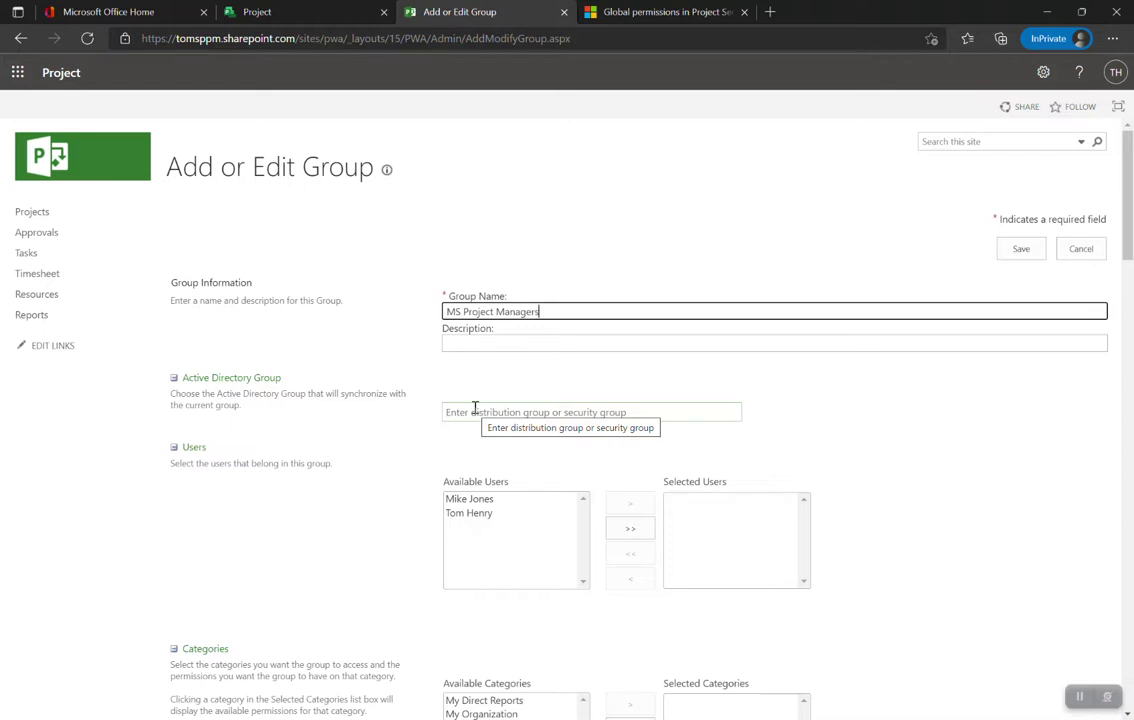
Add the second available user to the new group's selected users.
{"action": "left_click", "coordinate": [470, 499]}
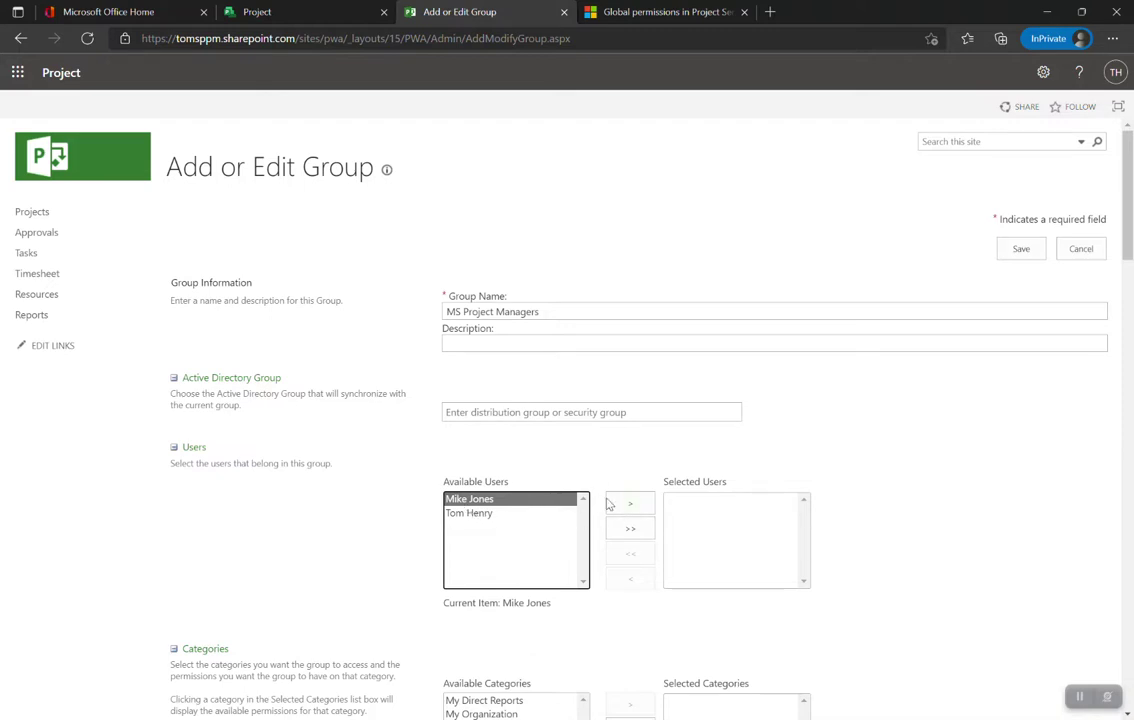
{"action": "left_click", "coordinate": [512, 514]}
{"action": "left_click", "coordinate": [632, 506]}
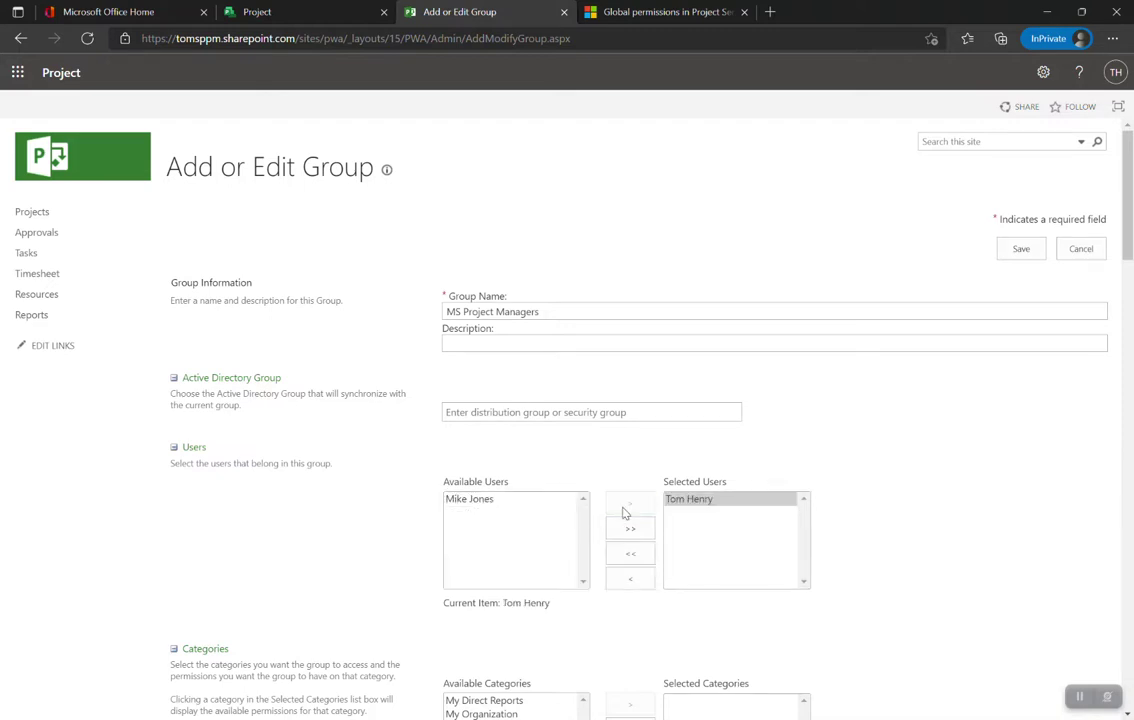
Examine the new group's available categories, category permissions and global permissions.
{"action": "scroll", "coordinate": [671, 487], "scroll_direction": "down", "scroll_amount": 2}
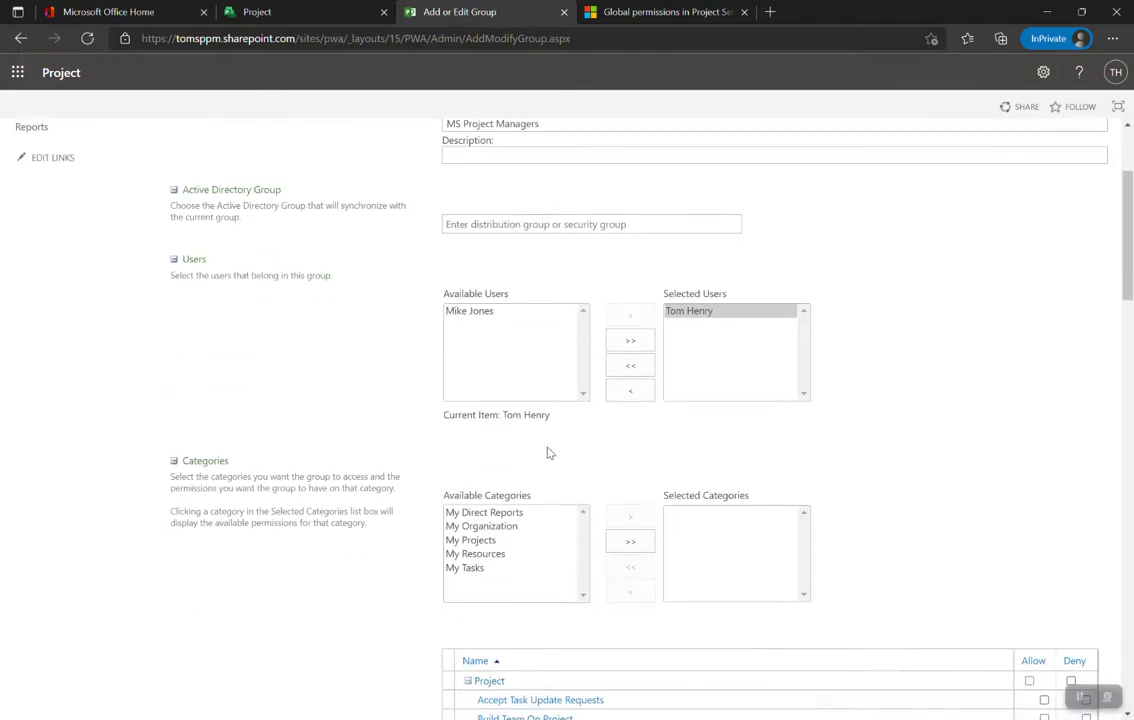
{"action": "scroll", "coordinate": [500, 410], "scroll_direction": "down", "scroll_amount": 1}
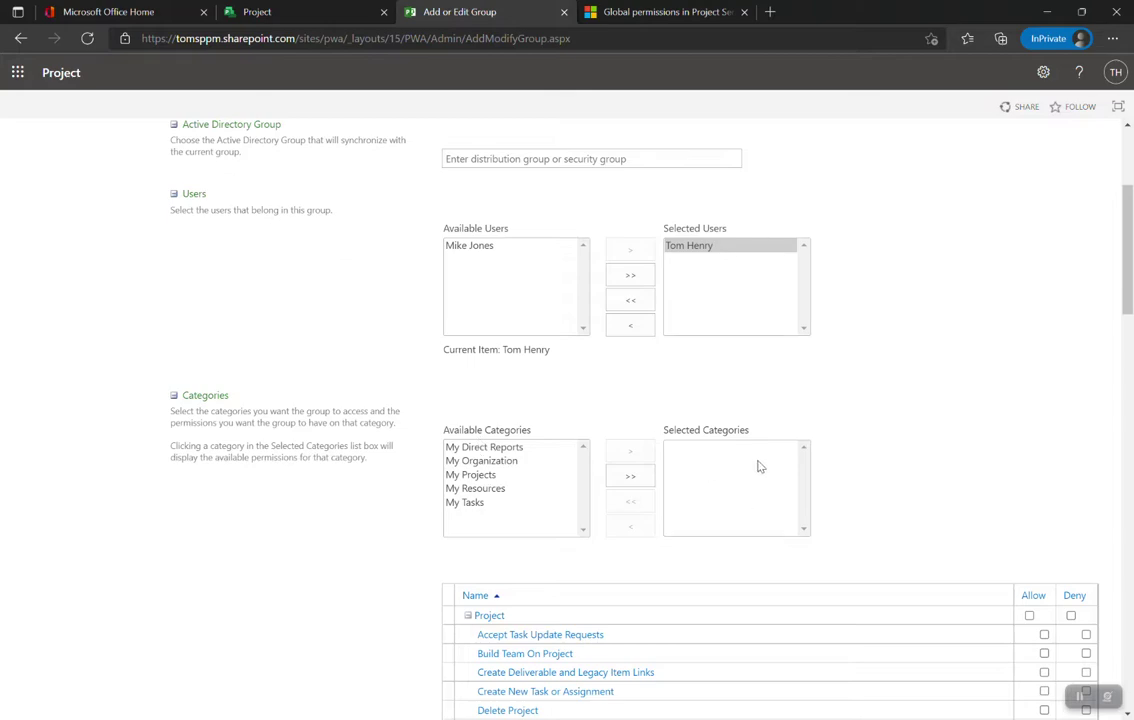
{"action": "scroll", "coordinate": [413, 538], "scroll_direction": "down", "scroll_amount": 6}
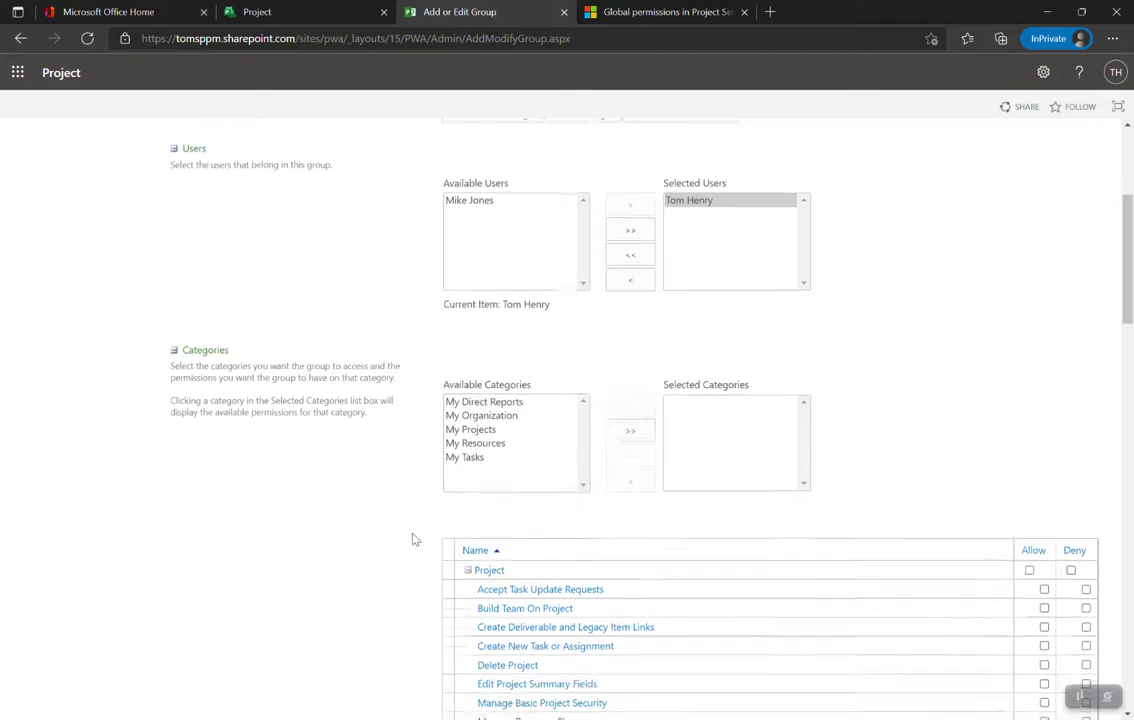
{"action": "scroll", "coordinate": [413, 538], "scroll_direction": "up", "scroll_amount": 2}
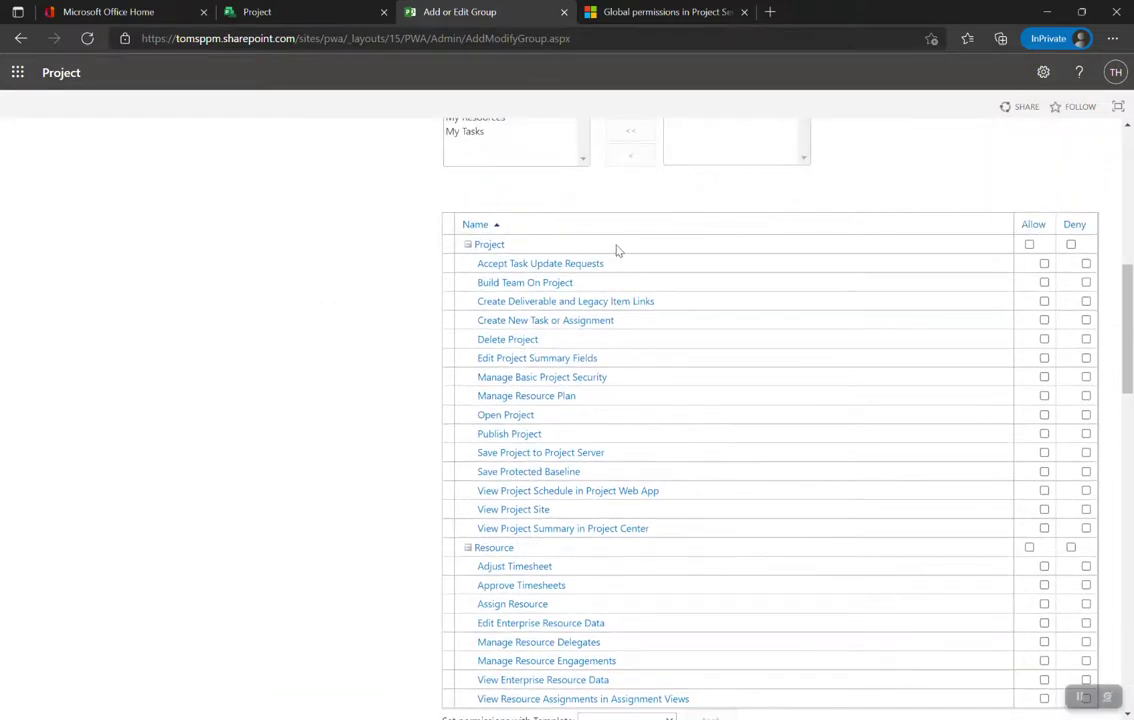
{"action": "scroll", "coordinate": [575, 554], "scroll_direction": "down", "scroll_amount": 3}
{"action": "scroll", "coordinate": [575, 558], "scroll_direction": "down", "scroll_amount": 3}
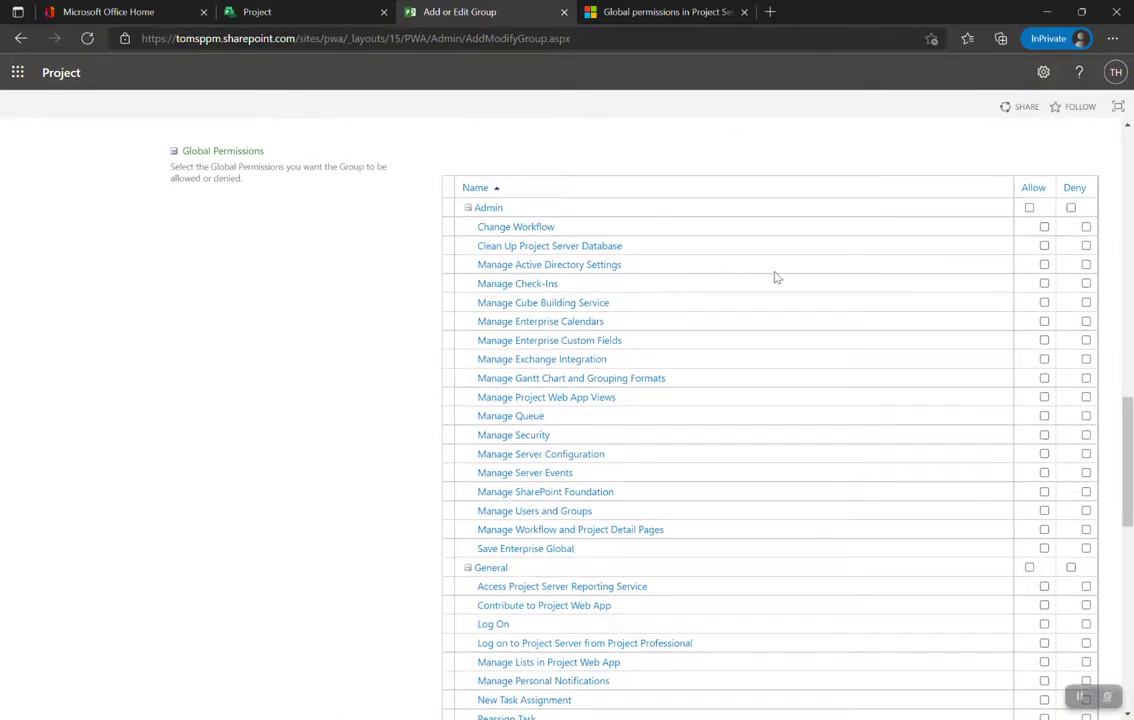
{"action": "scroll", "coordinate": [792, 418], "scroll_direction": "down", "scroll_amount": 1}
{"action": "scroll", "coordinate": [792, 418], "scroll_direction": "down", "scroll_amount": 7}
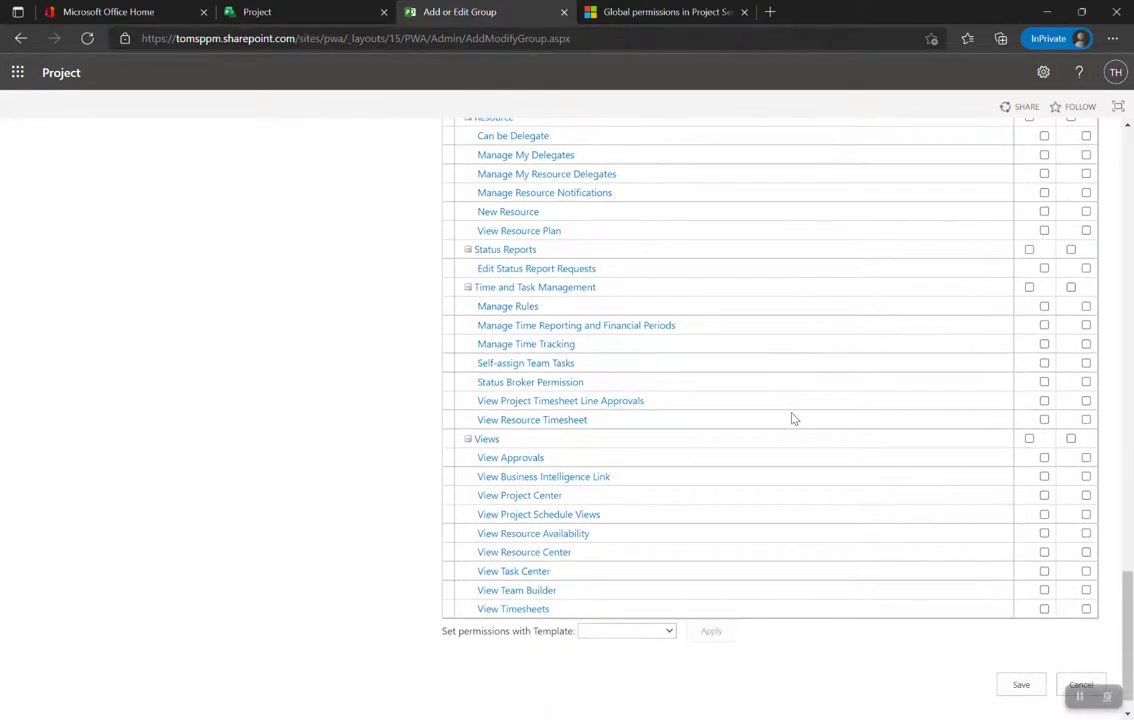
{"action": "scroll", "coordinate": [792, 418], "scroll_direction": "up", "scroll_amount": 9}
{"action": "scroll", "coordinate": [792, 418], "scroll_direction": "up", "scroll_amount": 1}
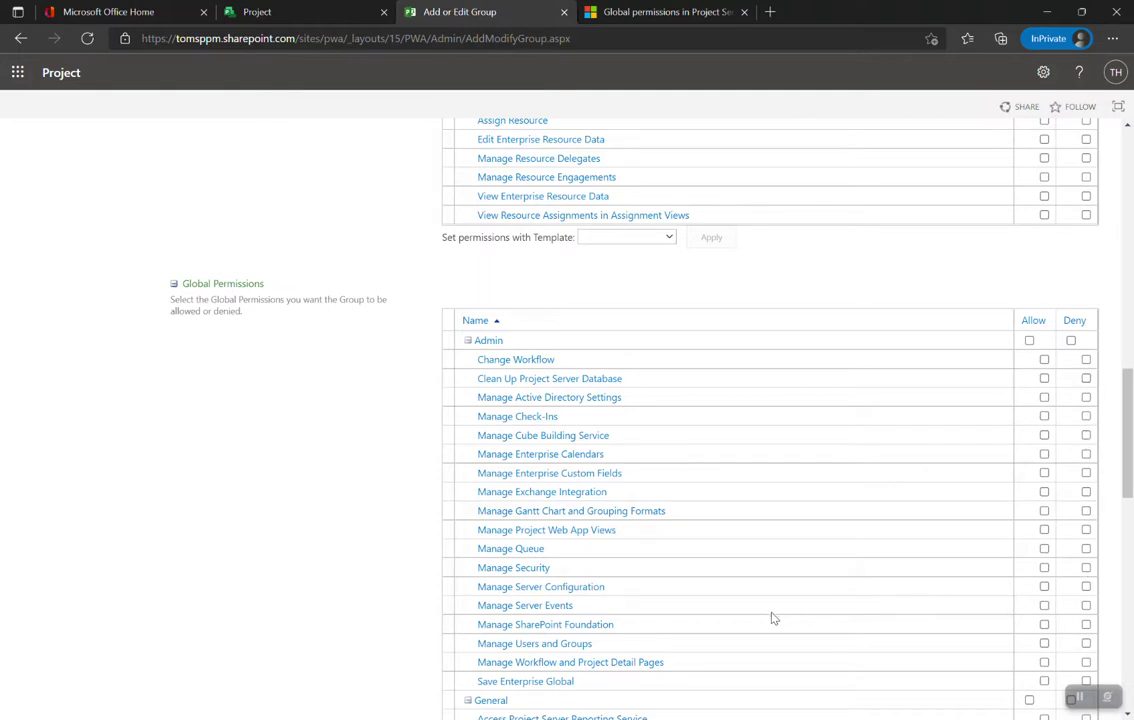
Set the new group's global permissions by applying the Project Manager template.
{"action": "scroll", "coordinate": [890, 580], "scroll_direction": "down", "scroll_amount": 1}
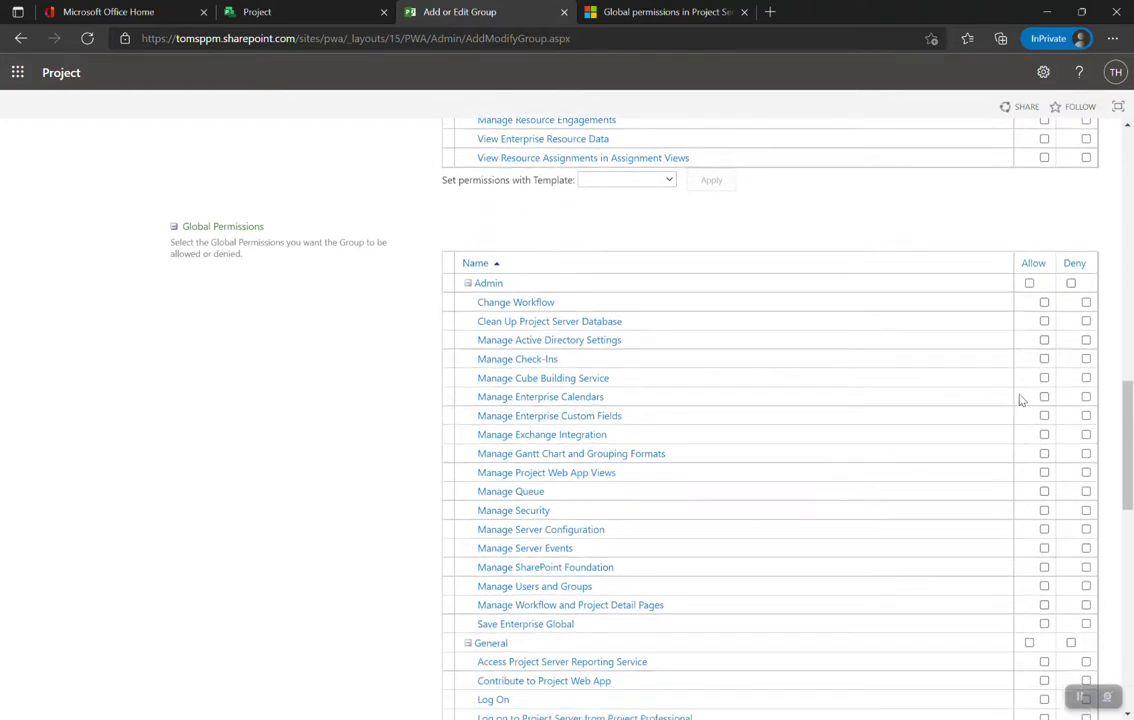
{"action": "scroll", "coordinate": [829, 375], "scroll_direction": "down", "scroll_amount": 5}
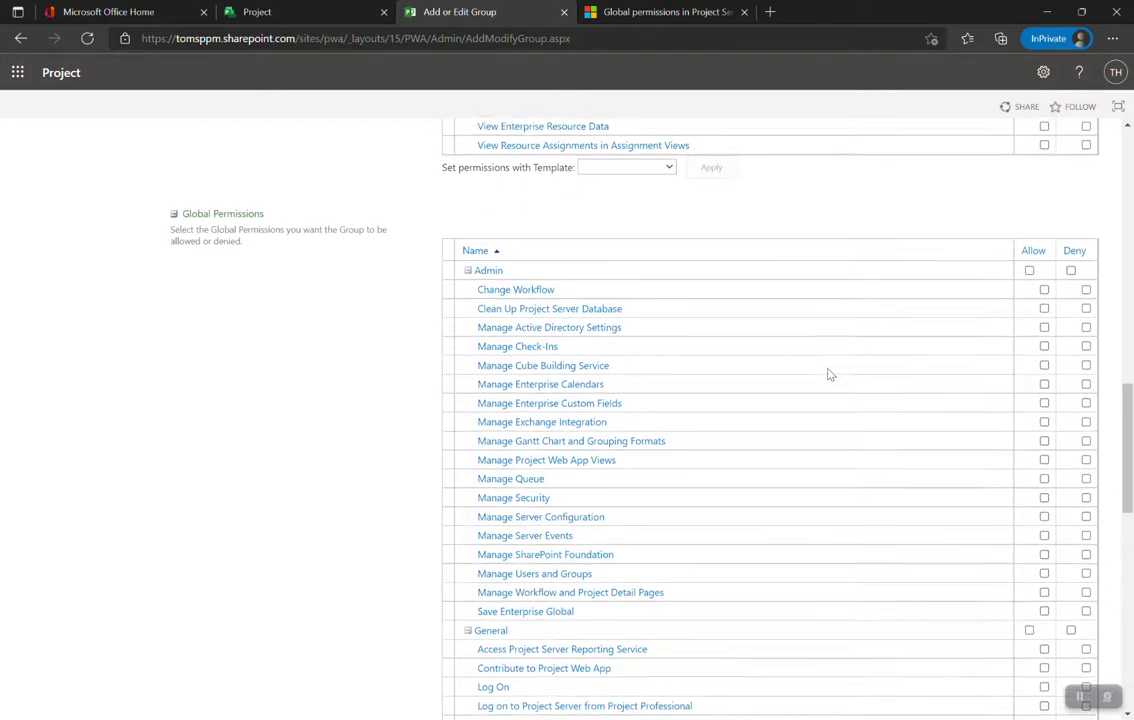
{"action": "scroll", "coordinate": [829, 375], "scroll_direction": "down", "scroll_amount": 3}
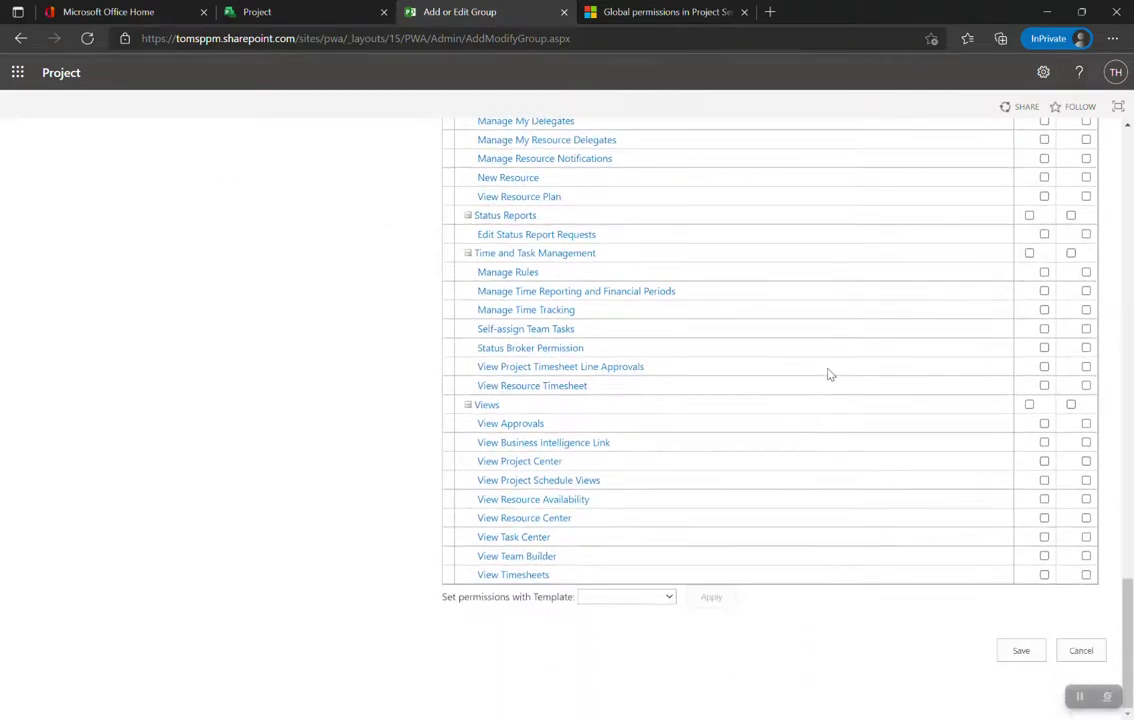
{"action": "left_click", "coordinate": [663, 597]}
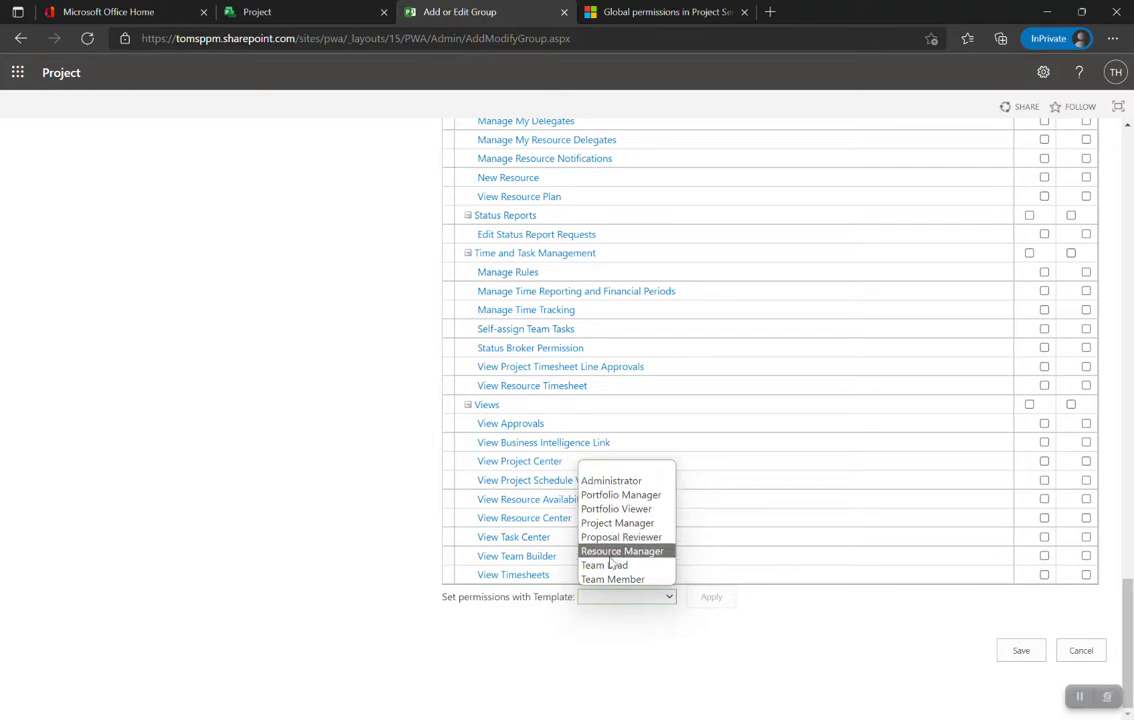
{"action": "left_click", "coordinate": [608, 524]}
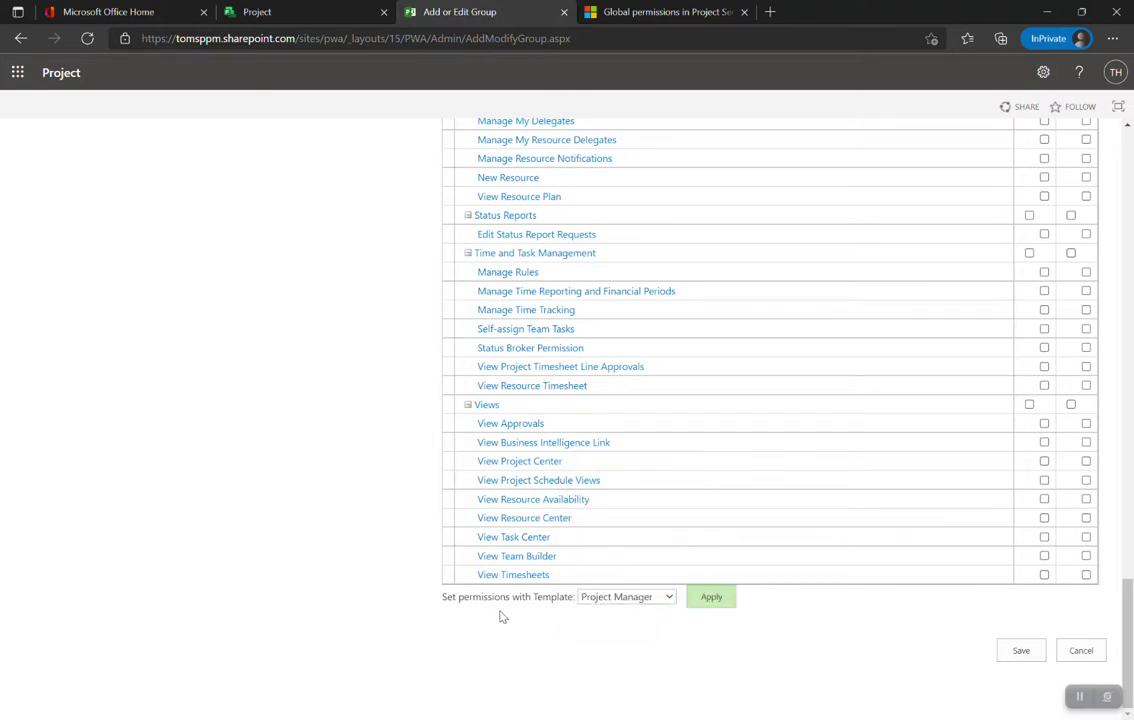
{"action": "scroll", "coordinate": [675, 412], "scroll_direction": "up", "scroll_amount": 2}
{"action": "scroll", "coordinate": [675, 412], "scroll_direction": "up", "scroll_amount": 15}
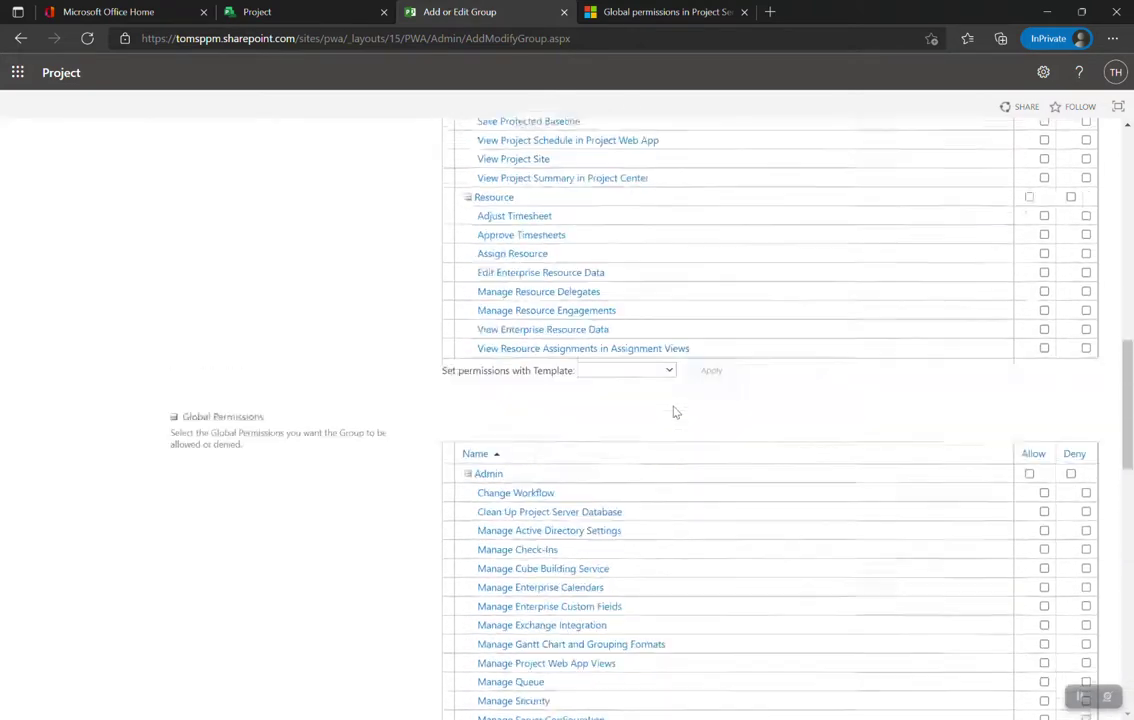
{"action": "scroll", "coordinate": [675, 412], "scroll_direction": "down", "scroll_amount": 12}
{"action": "scroll", "coordinate": [675, 412], "scroll_direction": "down", "scroll_amount": 4}
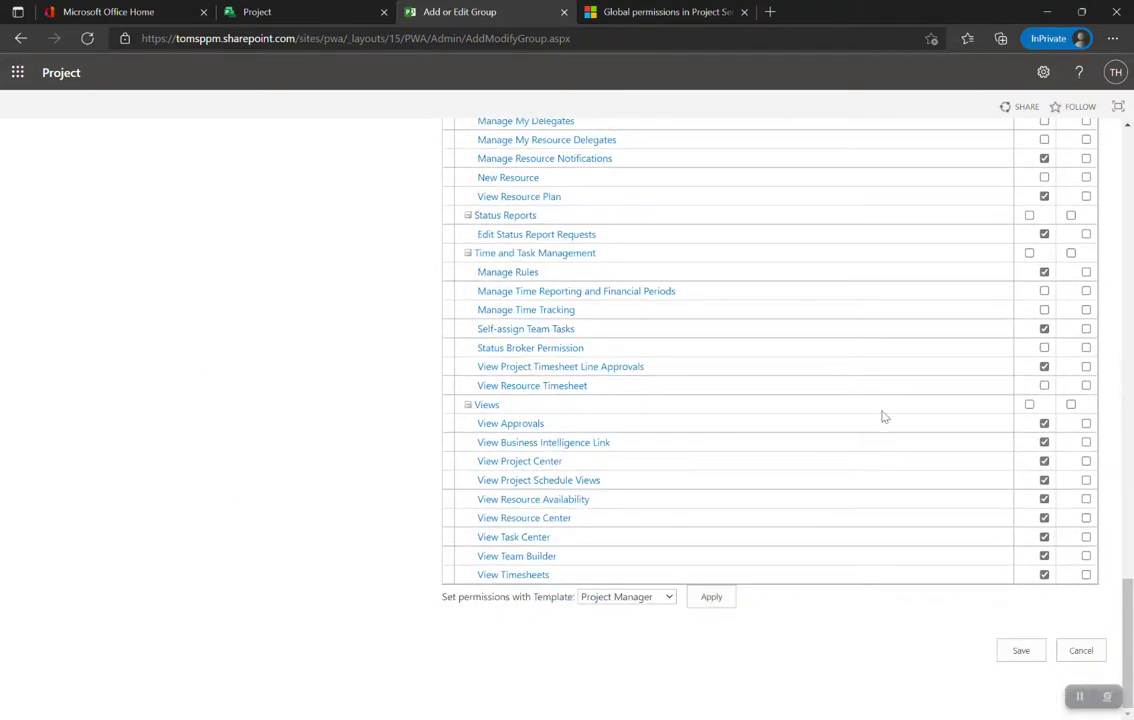
{"action": "scroll", "coordinate": [787, 315], "scroll_direction": "up", "scroll_amount": 7}
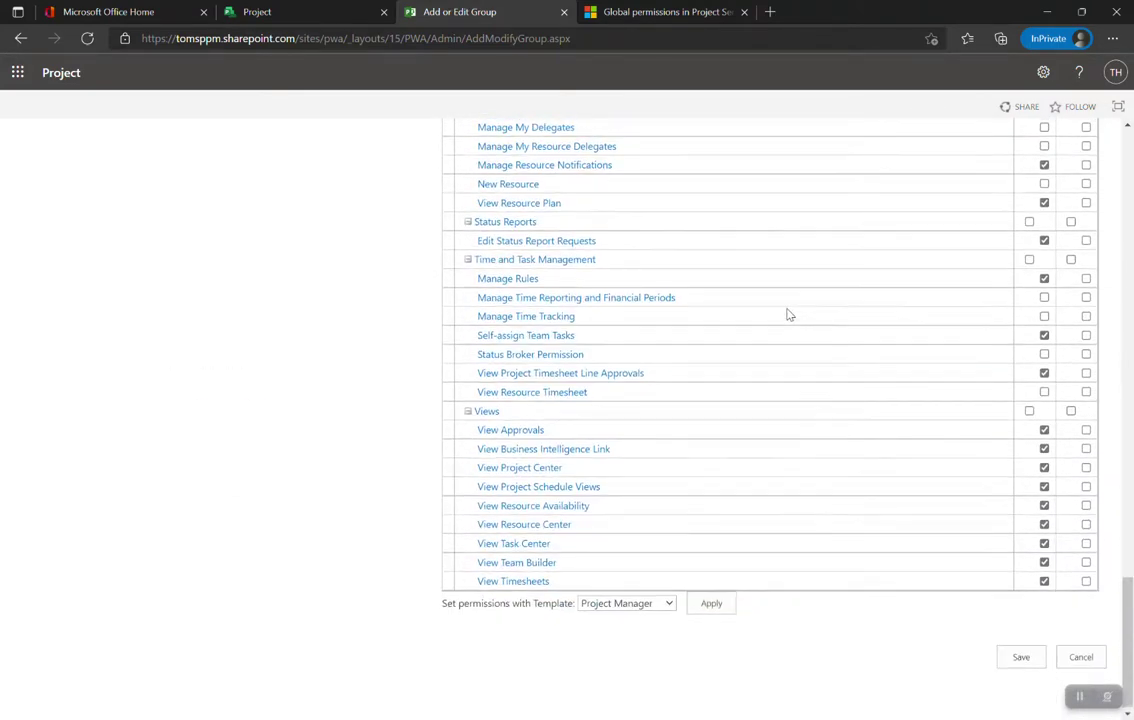
Allow the group the Access Project Server Reporting Service global permission in the General section.
{"action": "scroll", "coordinate": [787, 315], "scroll_direction": "up", "scroll_amount": 2}
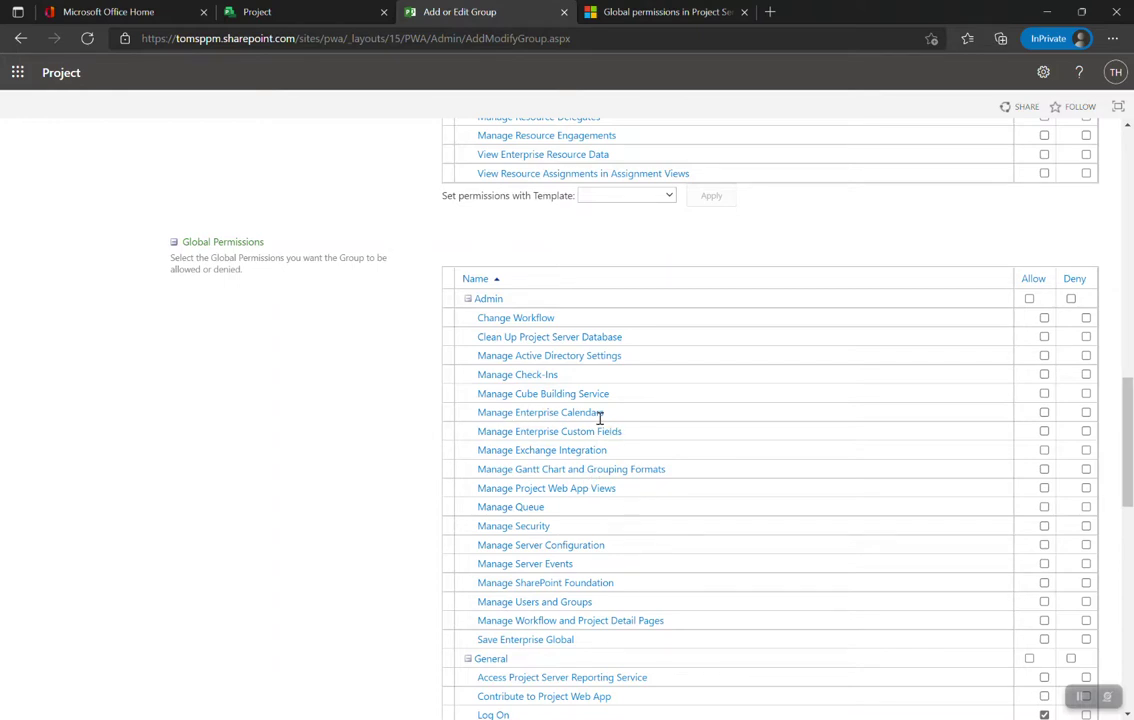
{"action": "scroll", "coordinate": [600, 417], "scroll_direction": "down", "scroll_amount": 3}
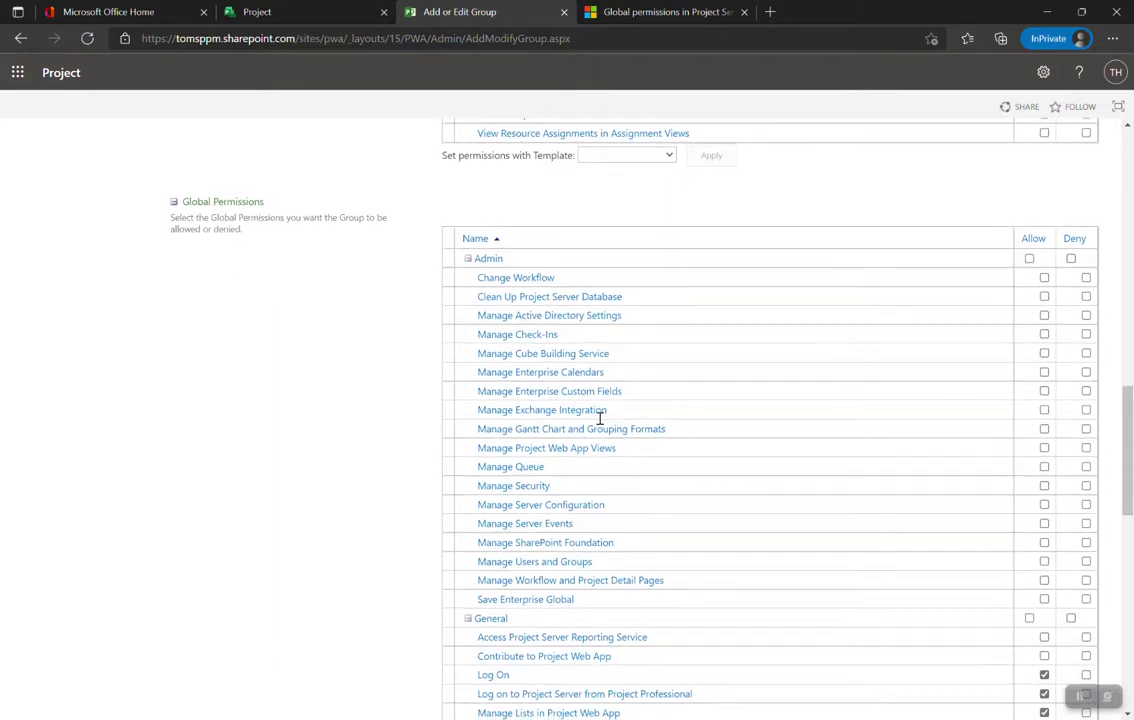
{"action": "scroll", "coordinate": [600, 417], "scroll_direction": "down", "scroll_amount": 4}
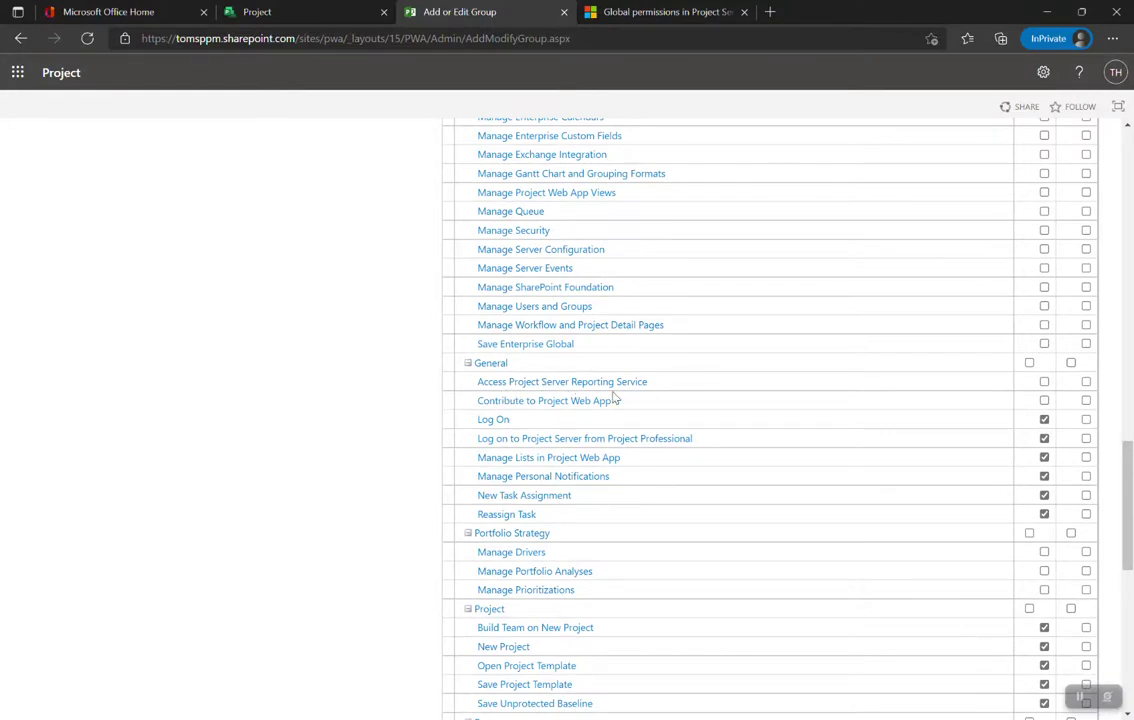
{"action": "left_click", "coordinate": [1044, 382]}
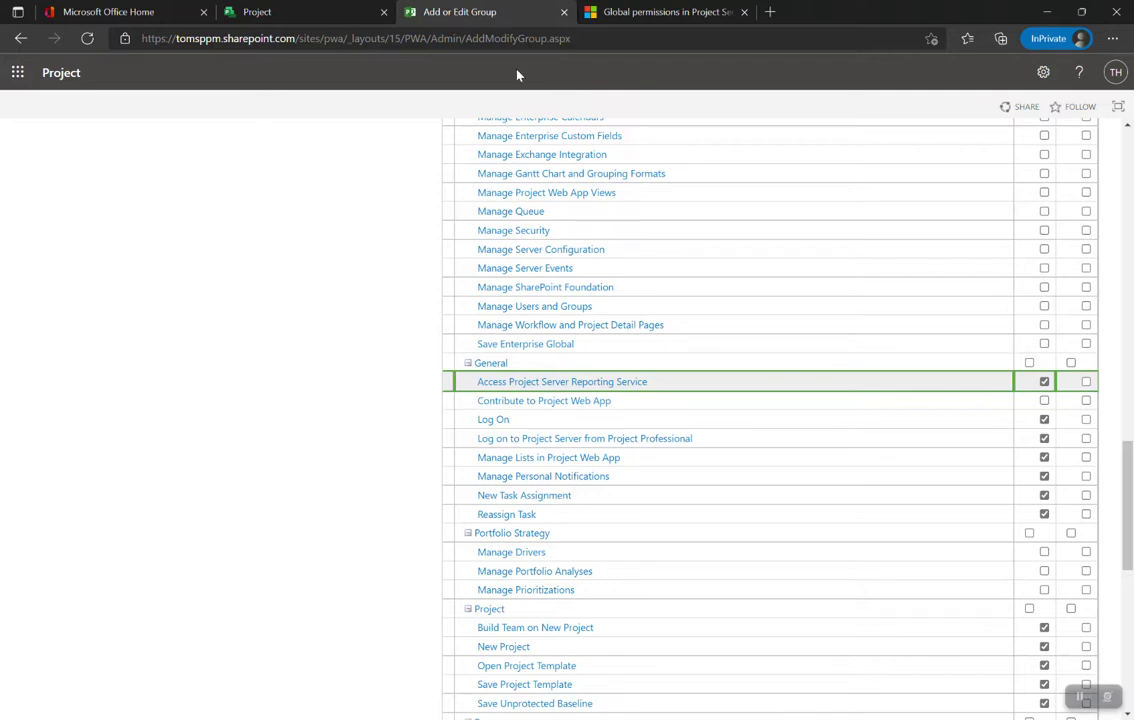
Switch to the Microsoft Docs article on Project Server 2013 global permissions and read its introduction and the Access Project Server Reporting Service entry.
{"action": "left_click", "coordinate": [634, 14]}
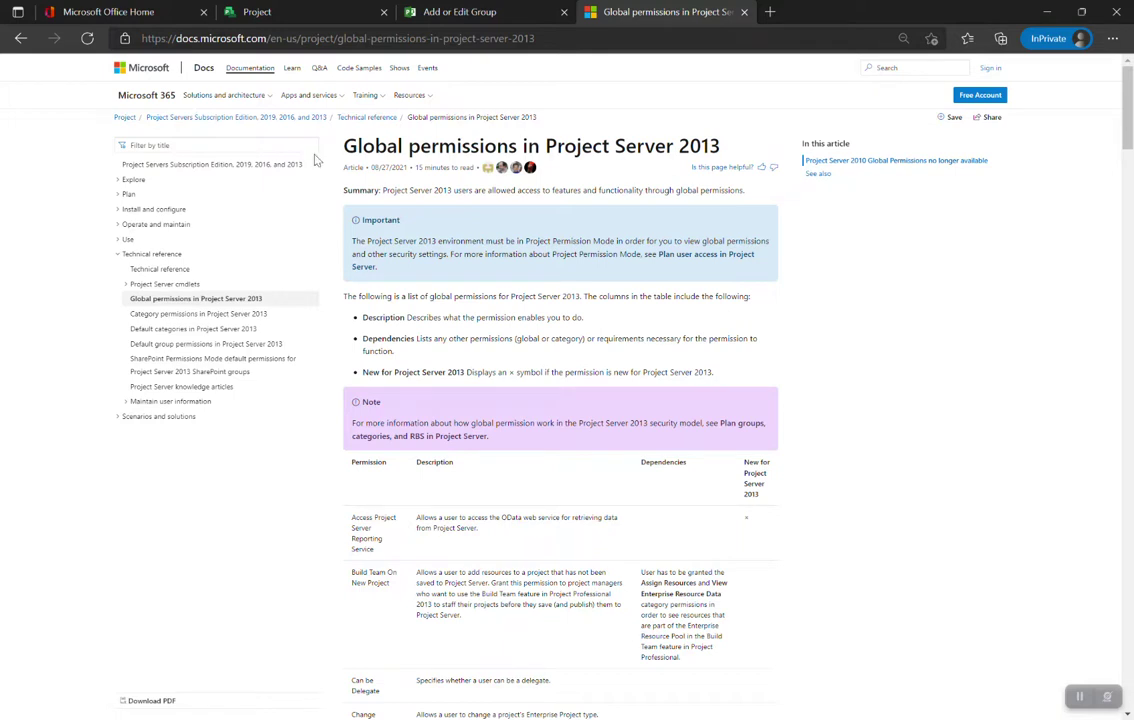
{"action": "left_click", "coordinate": [260, 40]}
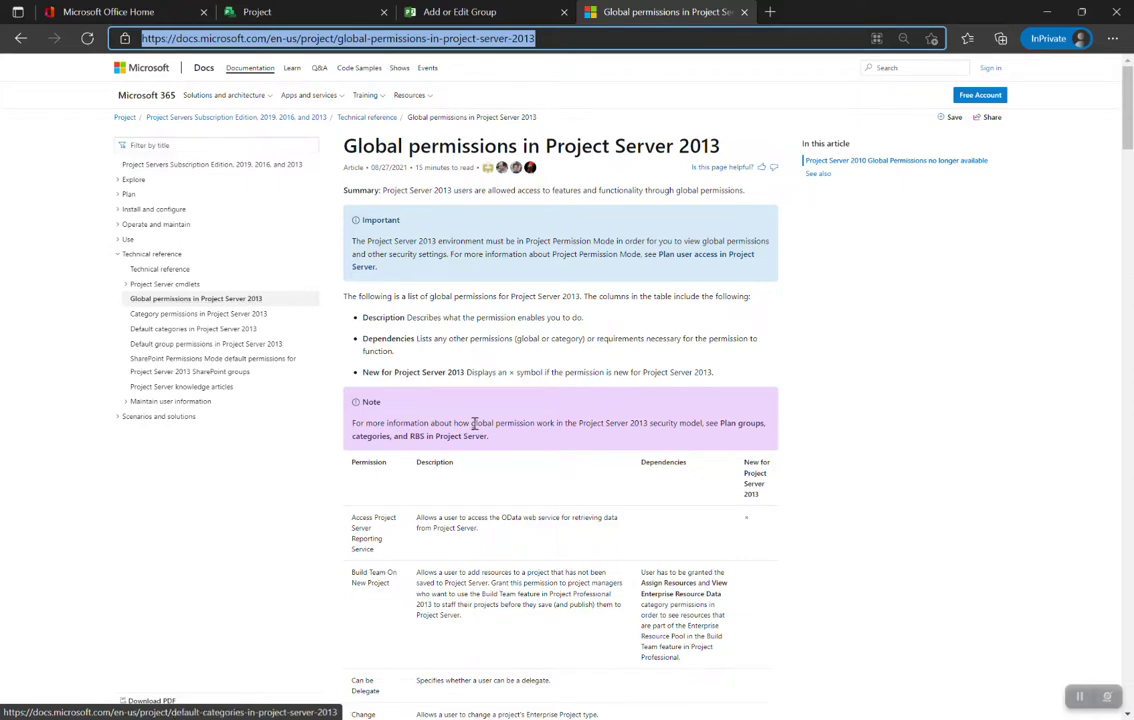
{"action": "scroll", "coordinate": [367, 224], "scroll_direction": "down", "scroll_amount": 1}
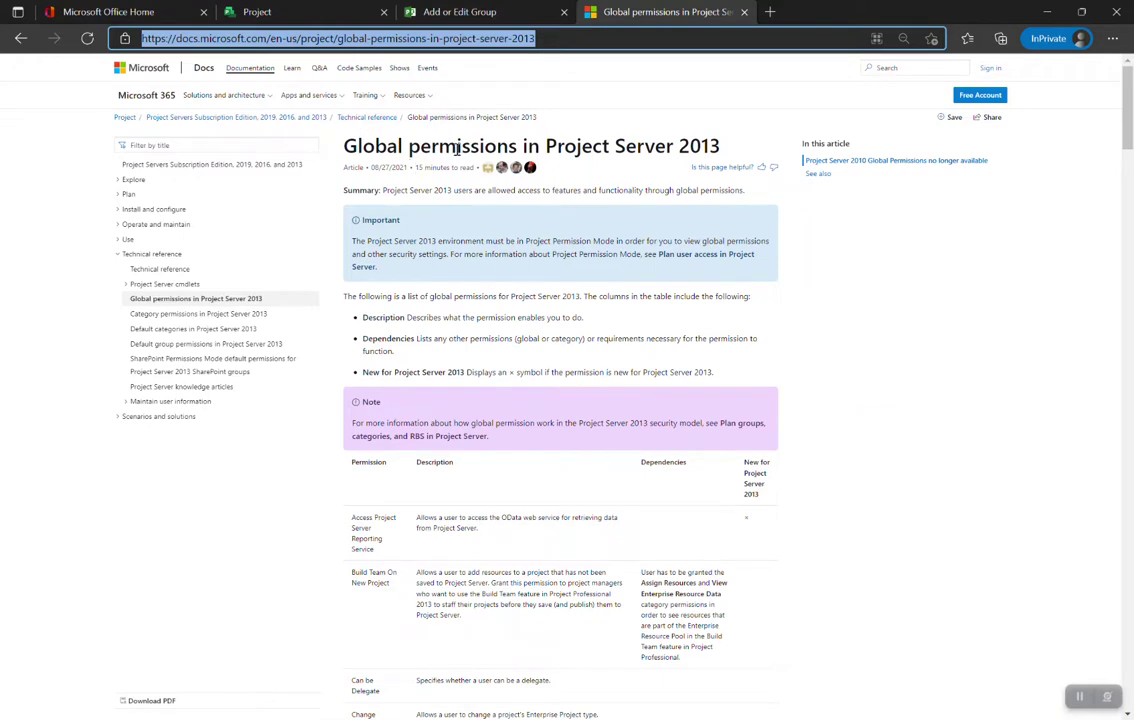
{"action": "double_click", "coordinate": [399, 168]}
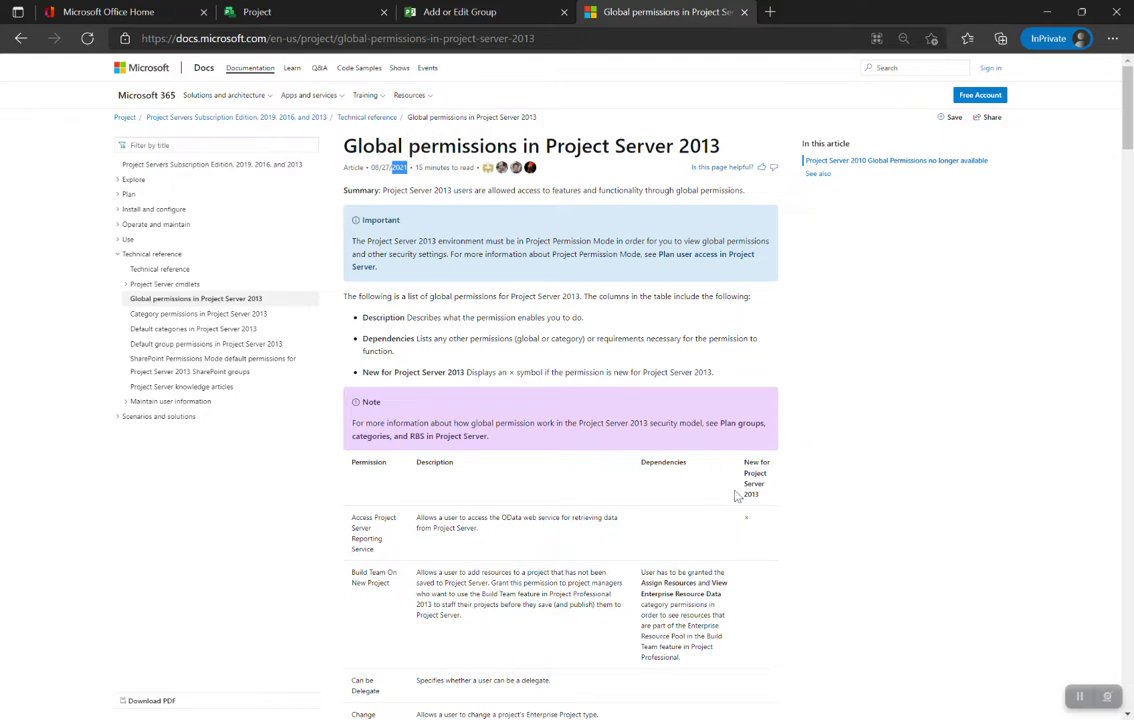
{"action": "scroll", "coordinate": [737, 496], "scroll_direction": "down", "scroll_amount": 3}
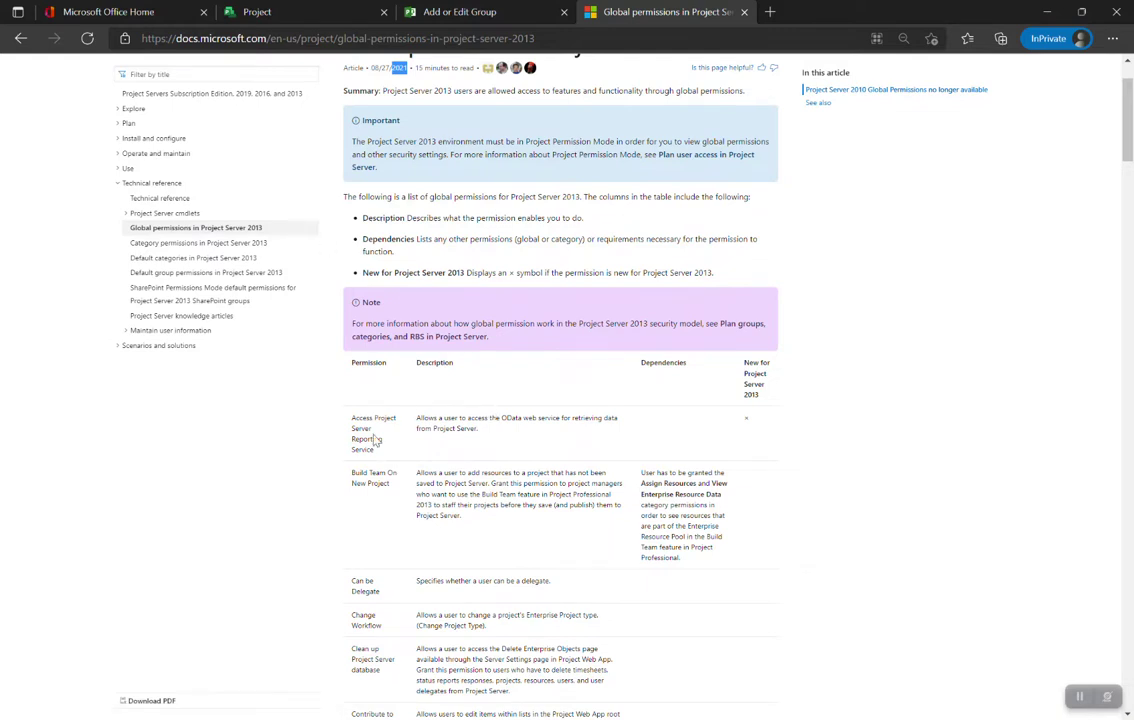
{"action": "left_click", "coordinate": [478, 14]}
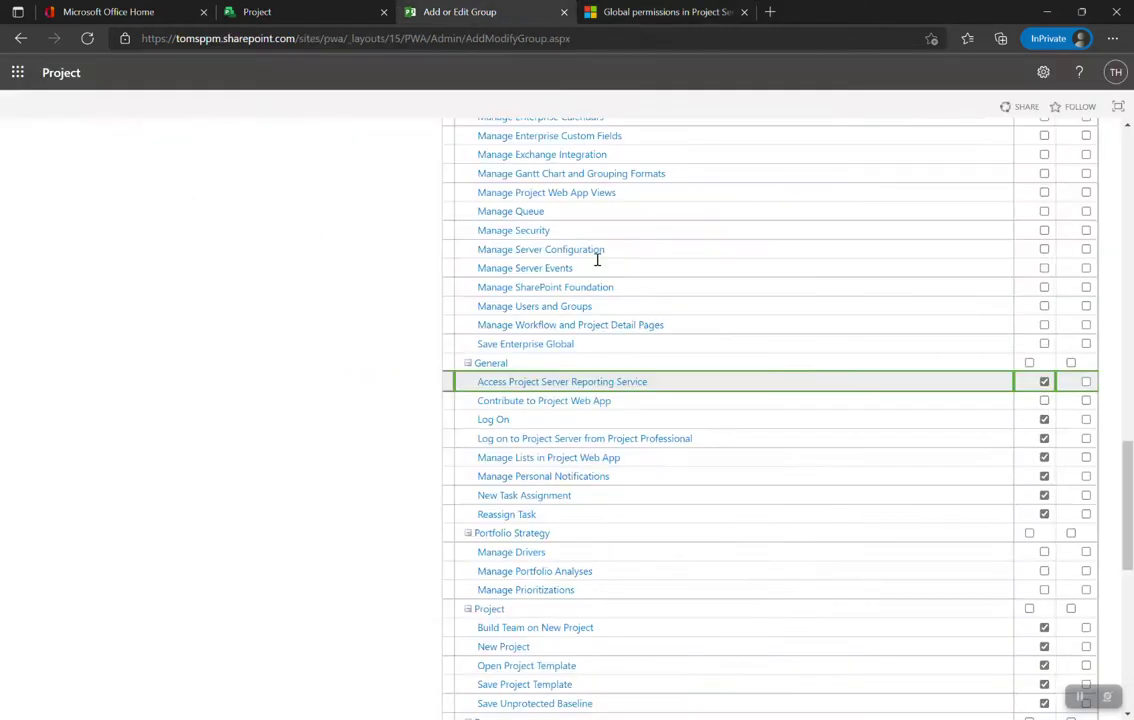
Read through the article's table of global permissions, examining their descriptions and dependencies.
{"action": "left_click", "coordinate": [670, 14]}
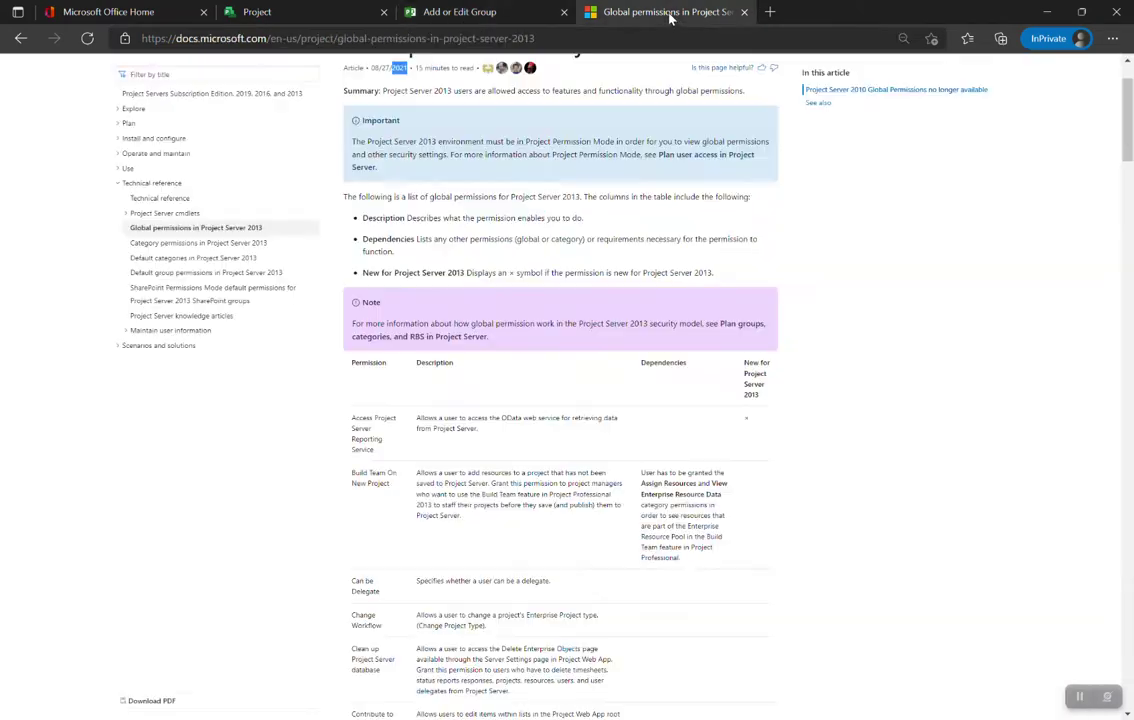
{"action": "scroll", "coordinate": [630, 542], "scroll_direction": "down", "scroll_amount": 6}
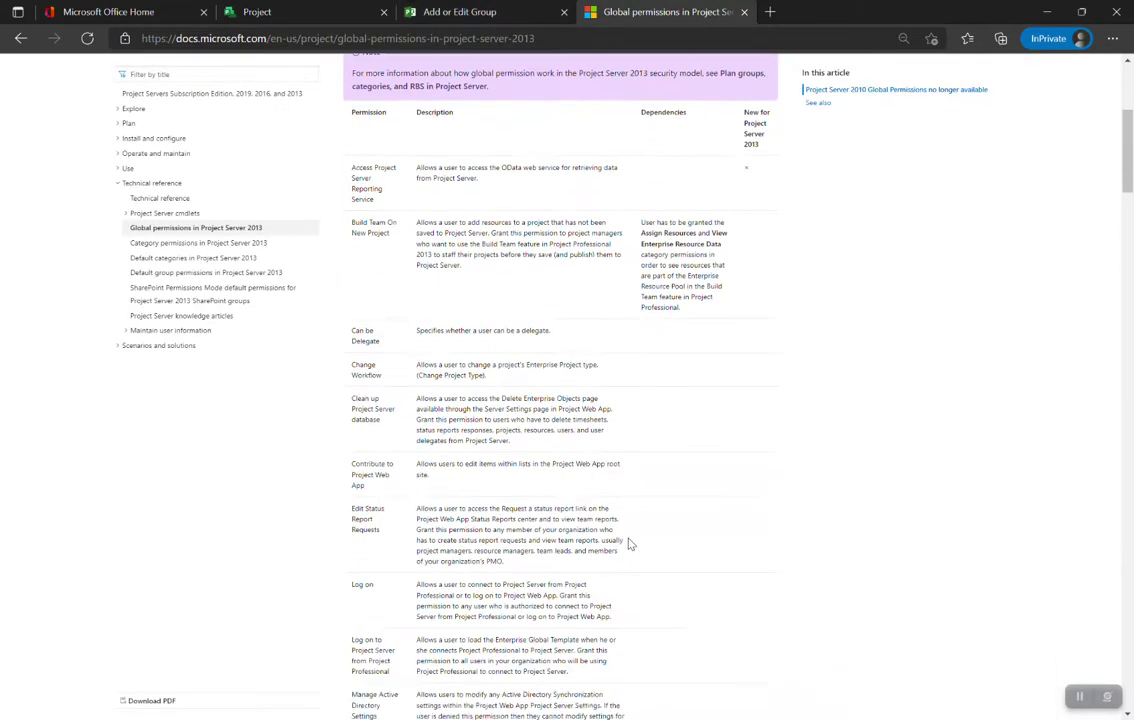
{"action": "scroll", "coordinate": [630, 543], "scroll_direction": "down", "scroll_amount": 6}
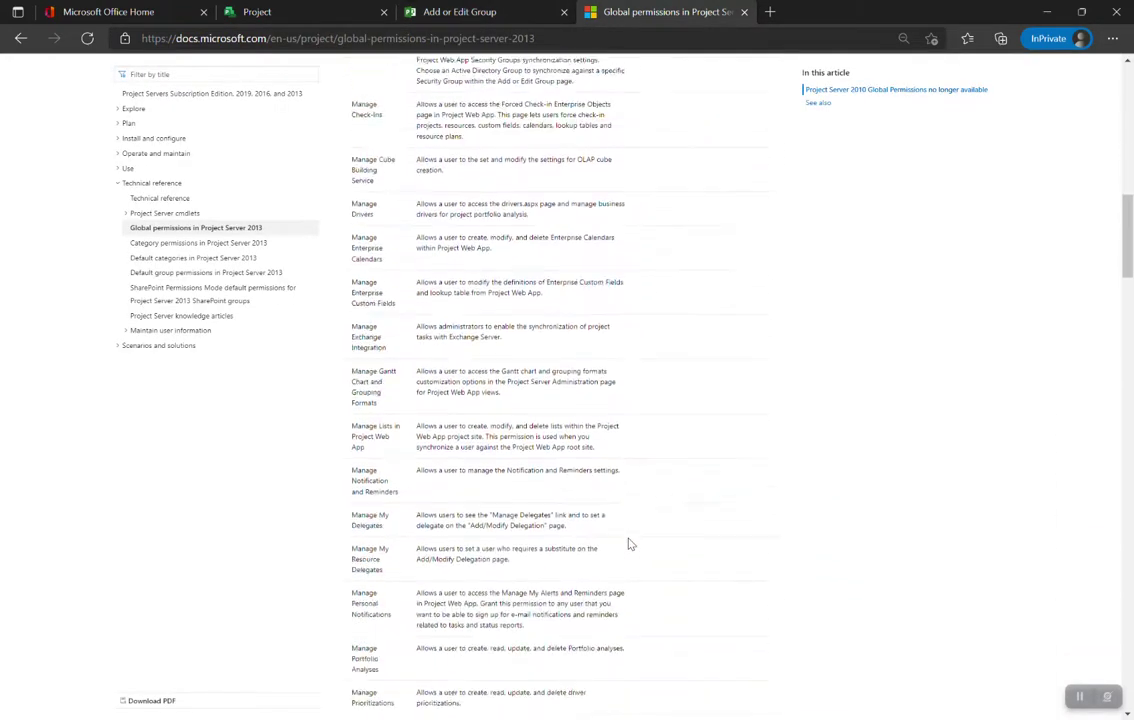
{"action": "scroll", "coordinate": [630, 543], "scroll_direction": "down", "scroll_amount": 7}
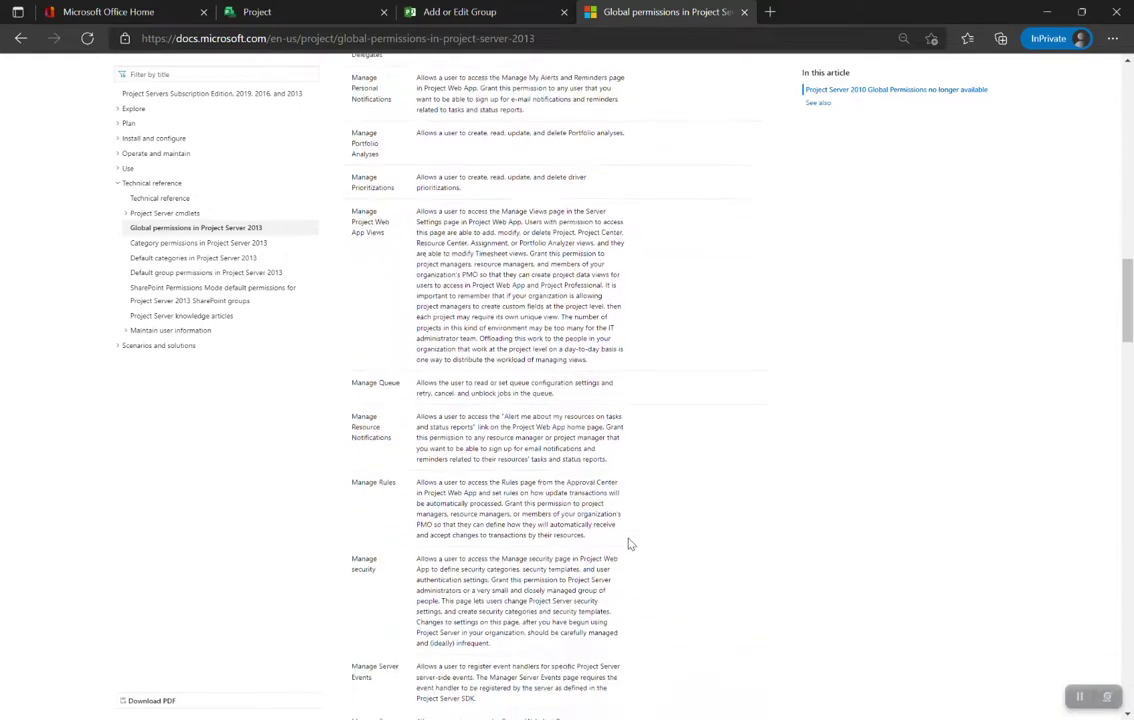
{"action": "scroll", "coordinate": [630, 543], "scroll_direction": "down", "scroll_amount": 5}
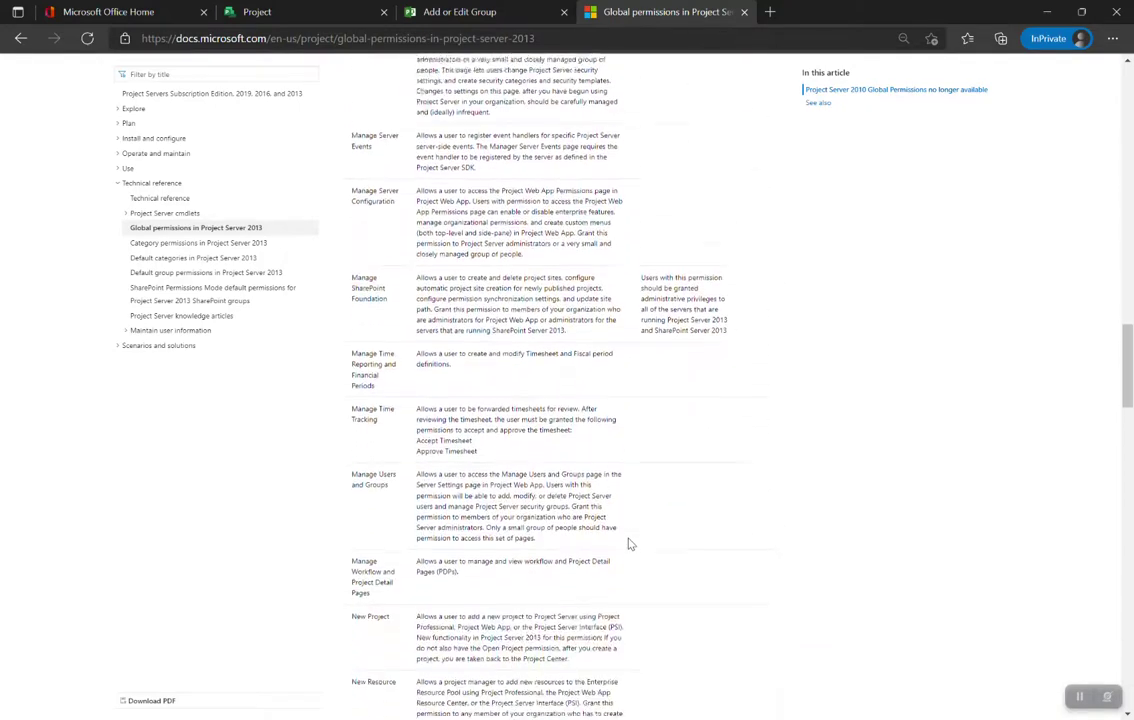
{"action": "scroll", "coordinate": [630, 543], "scroll_direction": "down", "scroll_amount": 5}
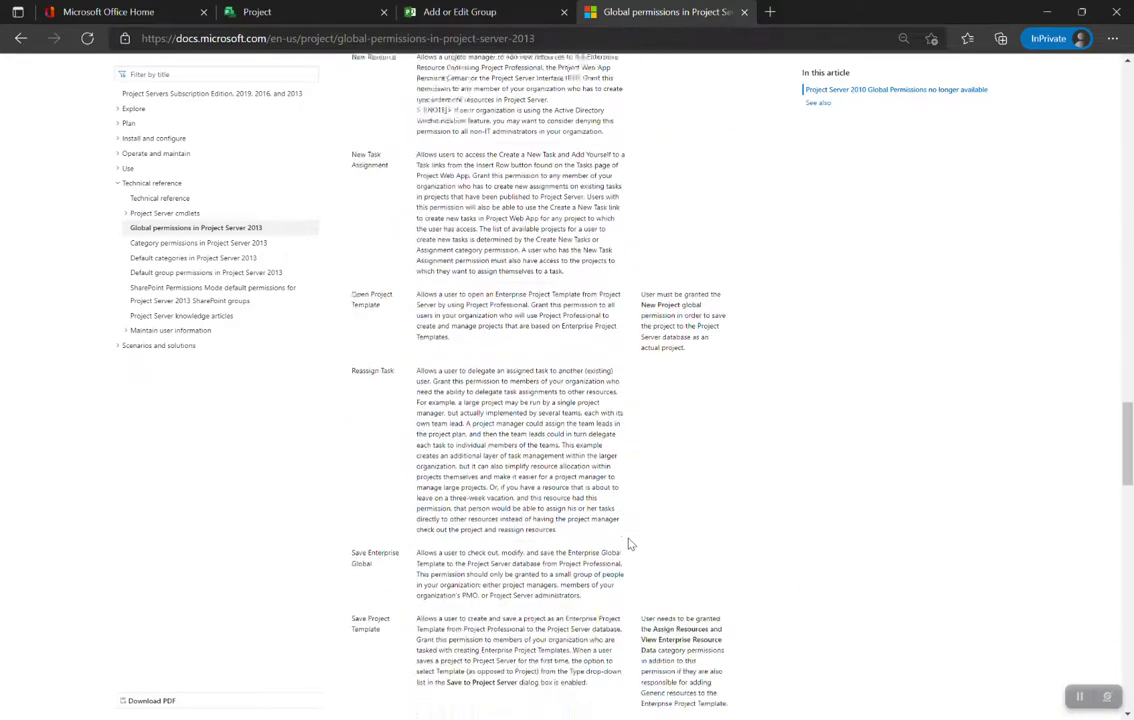
{"action": "scroll", "coordinate": [630, 543], "scroll_direction": "down", "scroll_amount": 5}
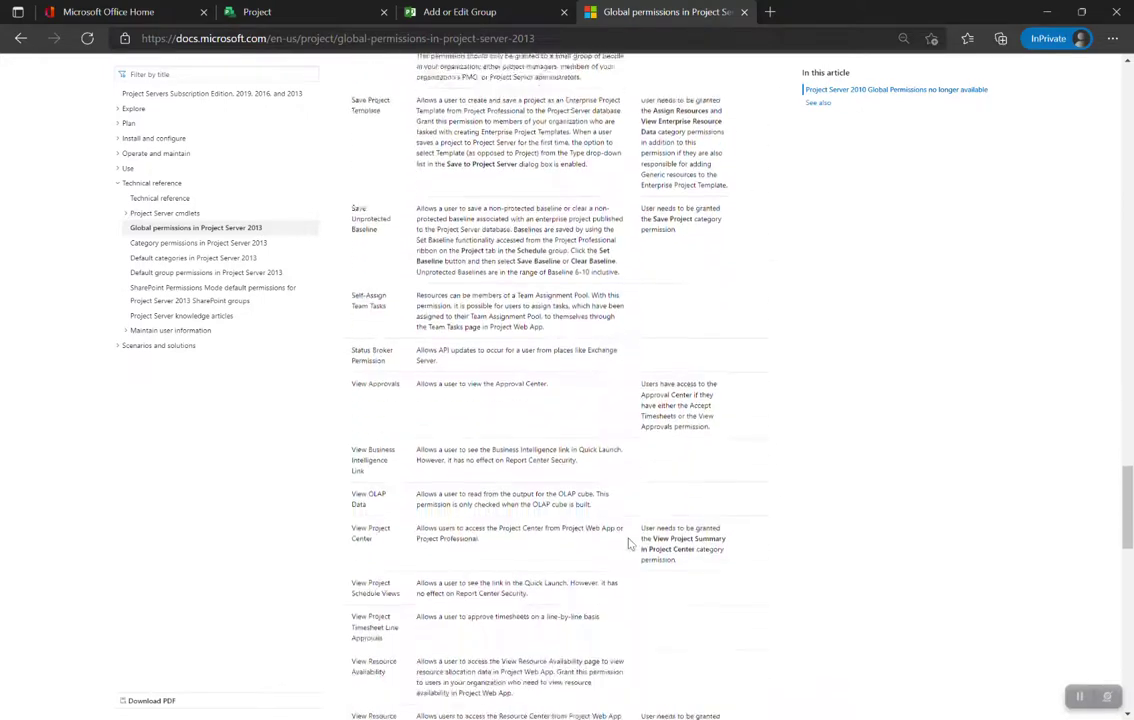
{"action": "scroll", "coordinate": [630, 543], "scroll_direction": "down", "scroll_amount": 5}
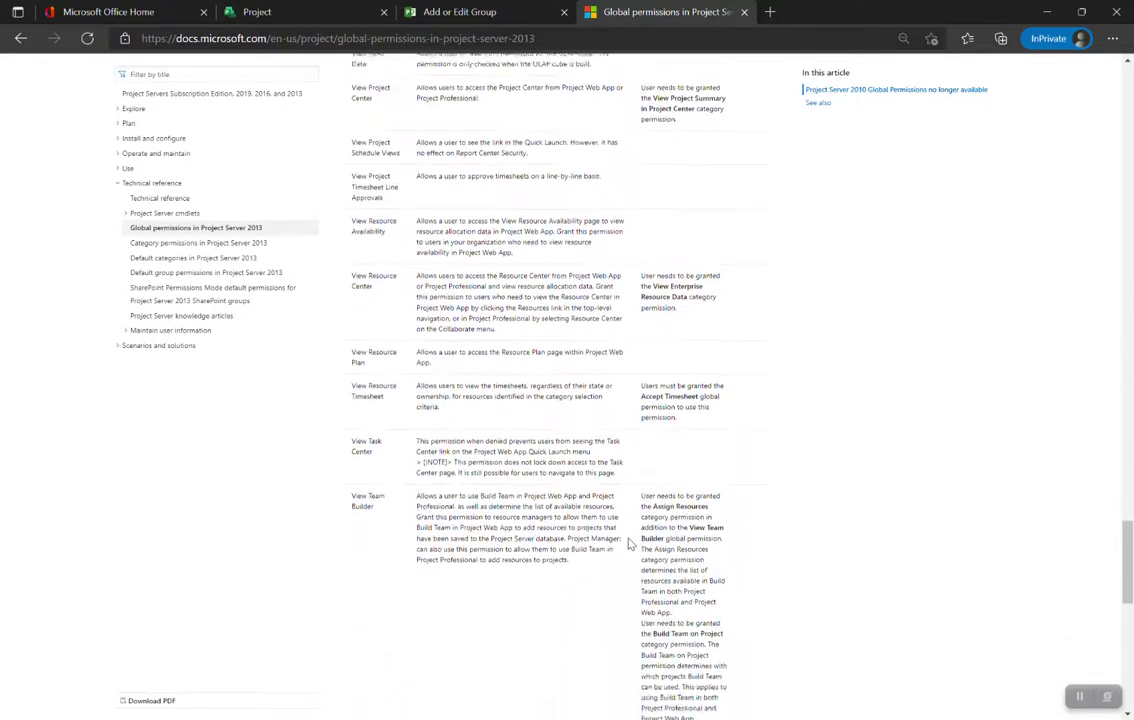
{"action": "scroll", "coordinate": [630, 543], "scroll_direction": "up", "scroll_amount": 6}
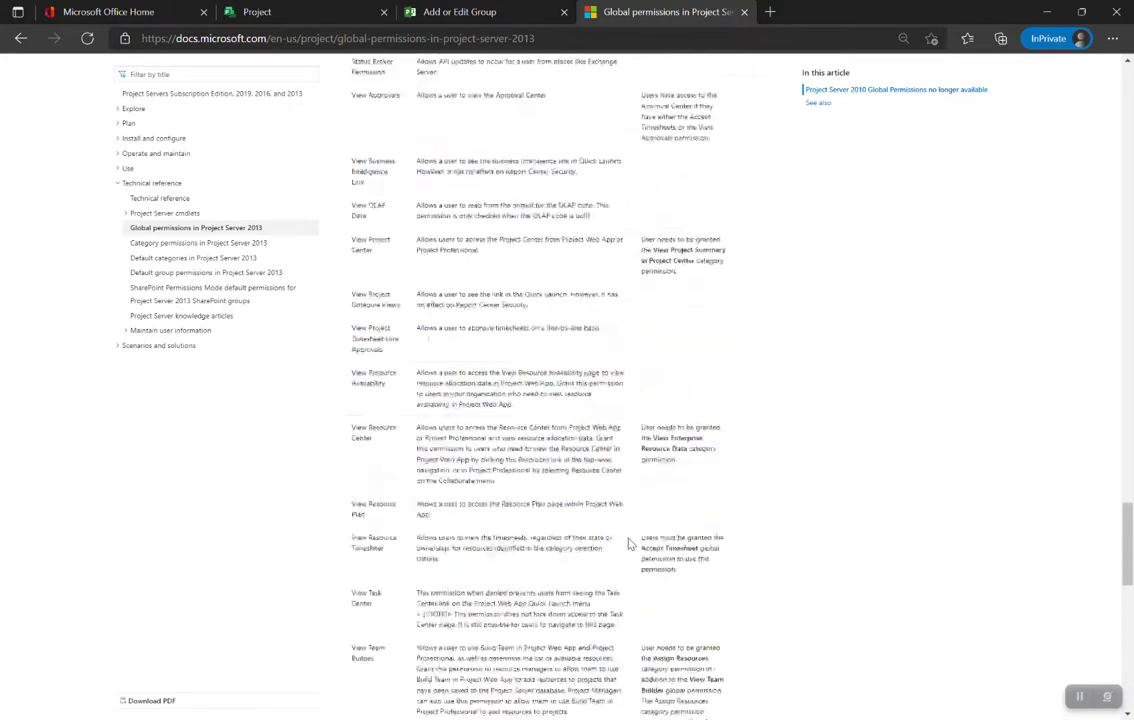
Search the article for "contri" to look up the Contribute to Project Web App permission, and return to the group form.
{"action": "key", "text": "ctrl+f"}
{"action": "type", "text": "contri"}
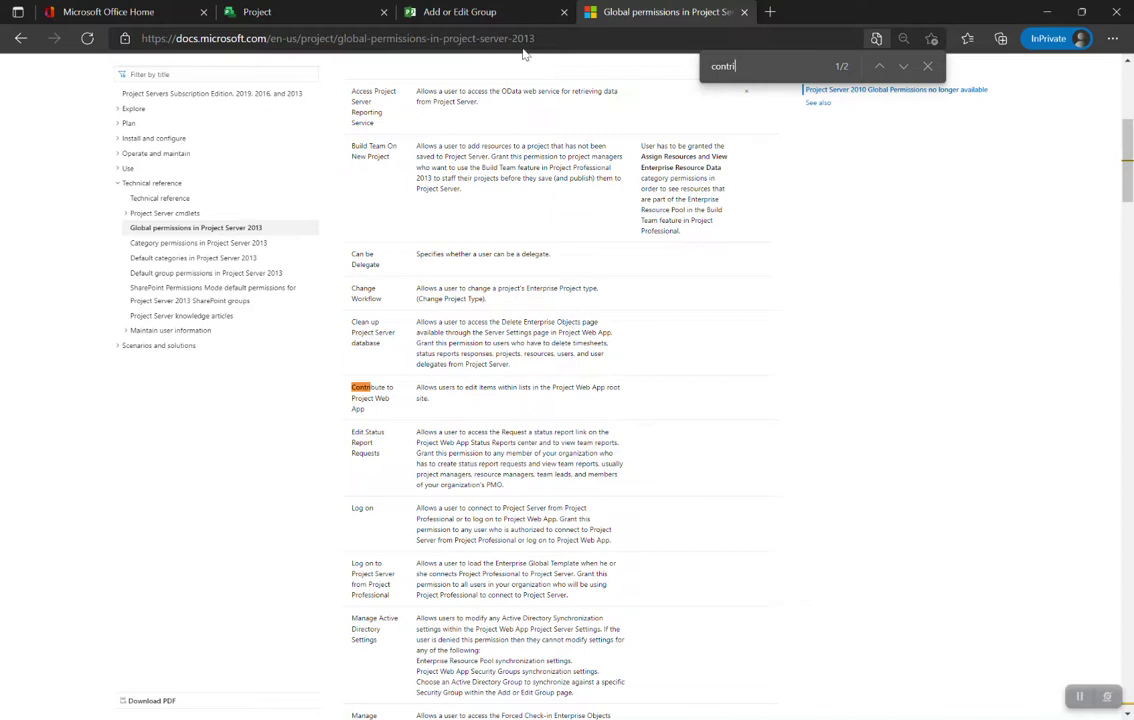
{"action": "left_click", "coordinate": [515, 12]}
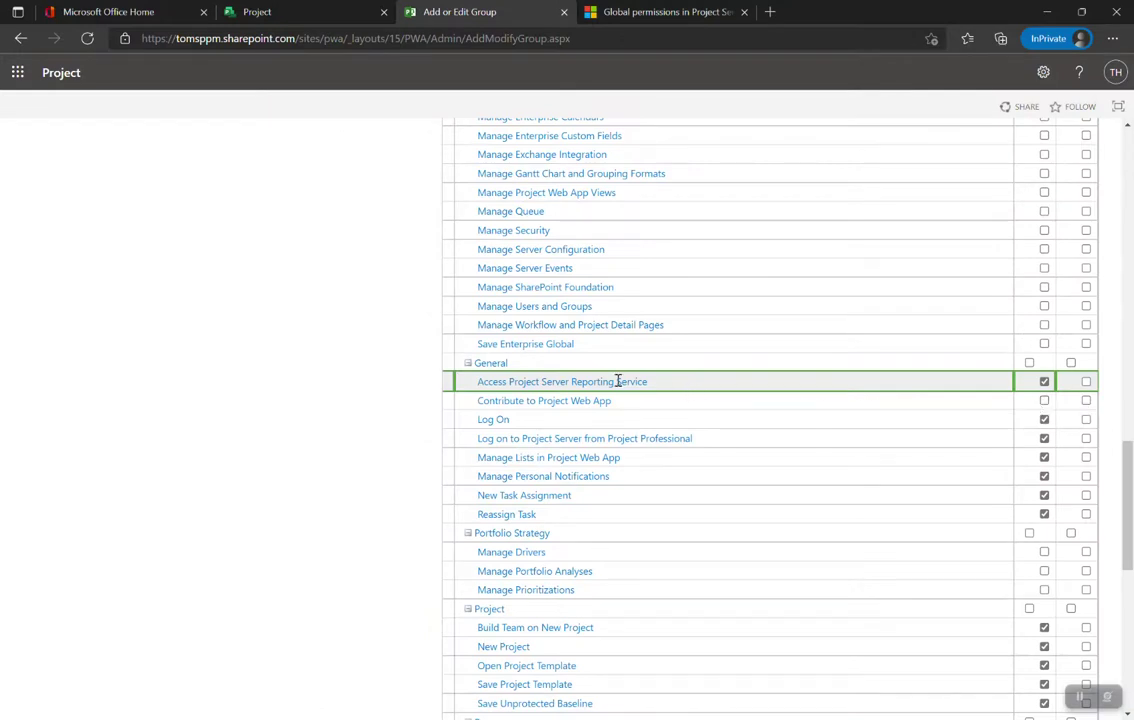
Compare the group's allowed global permissions, from General down to Views, with the descriptions in the Microsoft Docs article.
{"action": "scroll", "coordinate": [764, 463], "scroll_direction": "down", "scroll_amount": 1}
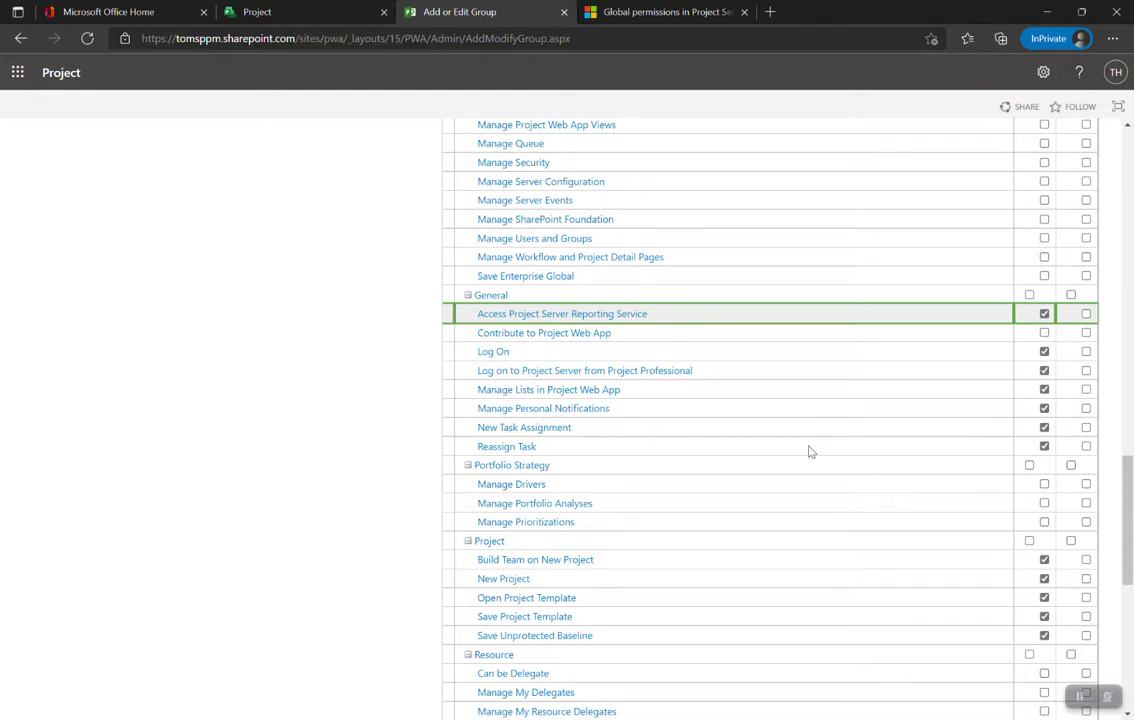
{"action": "scroll", "coordinate": [954, 426], "scroll_direction": "down", "scroll_amount": 1}
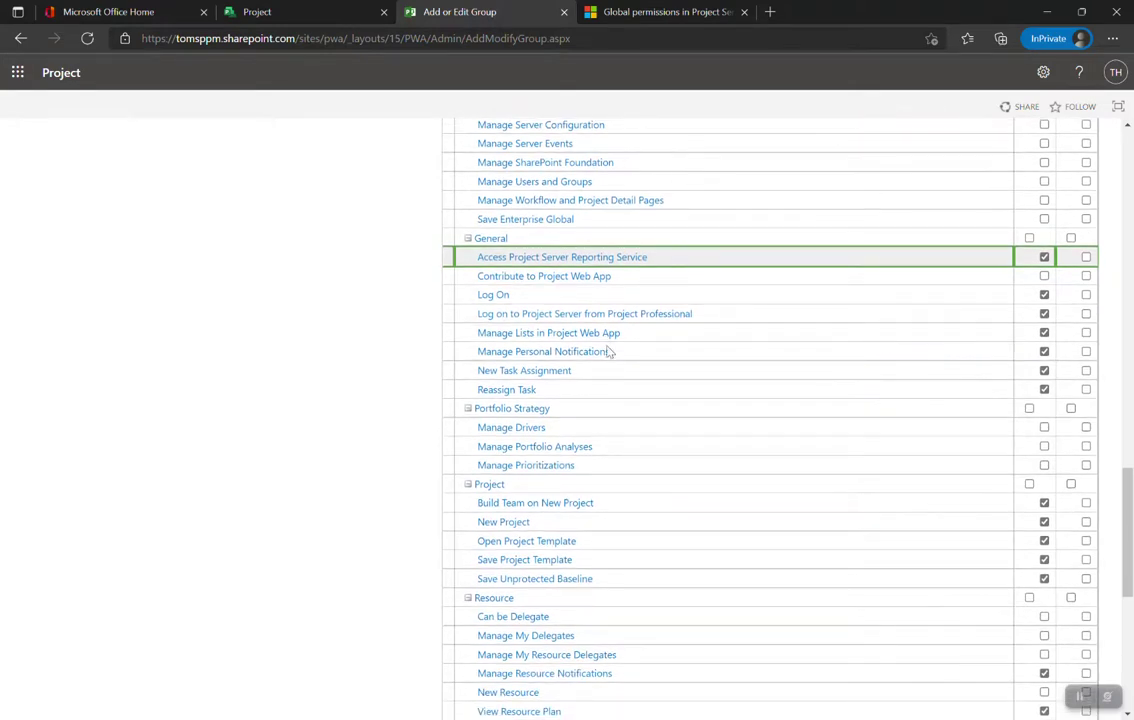
{"action": "left_click", "coordinate": [661, 16]}
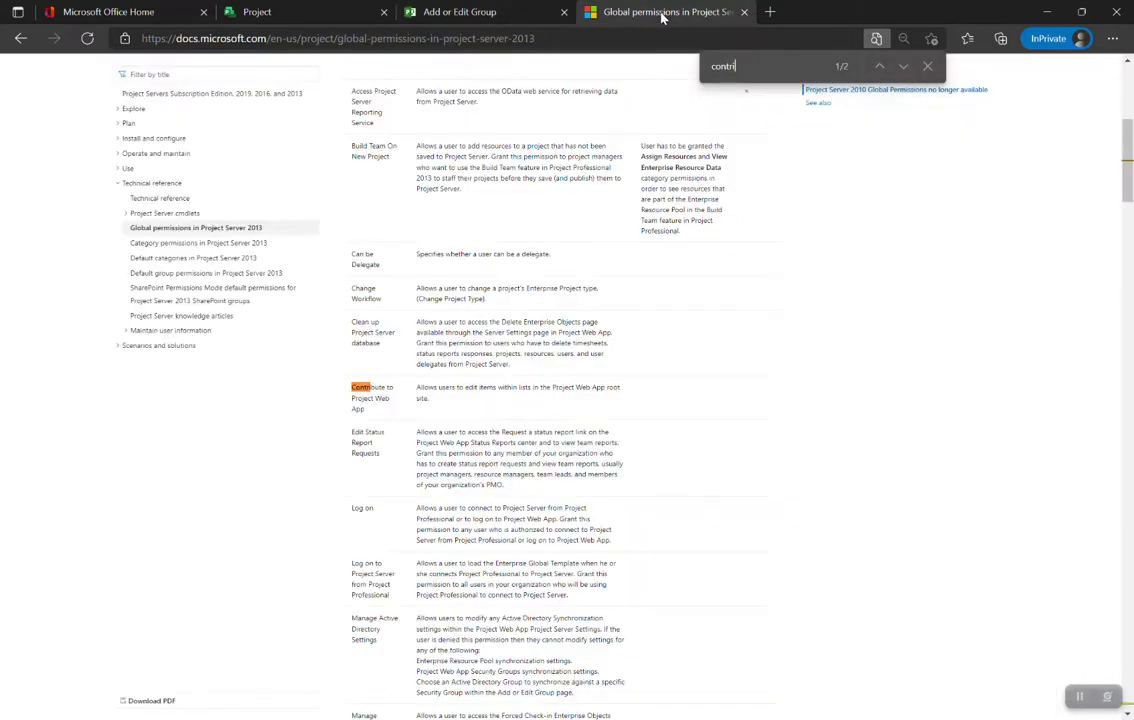
{"action": "scroll", "coordinate": [581, 503], "scroll_direction": "down", "scroll_amount": 2}
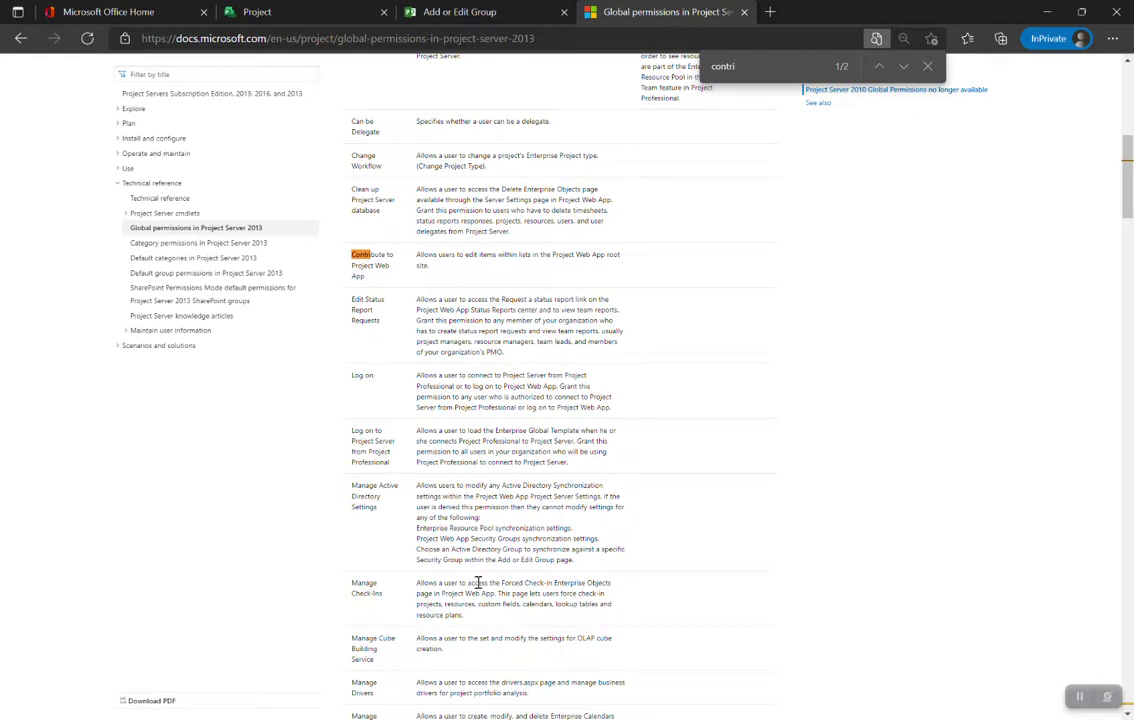
{"action": "left_click", "coordinate": [455, 14]}
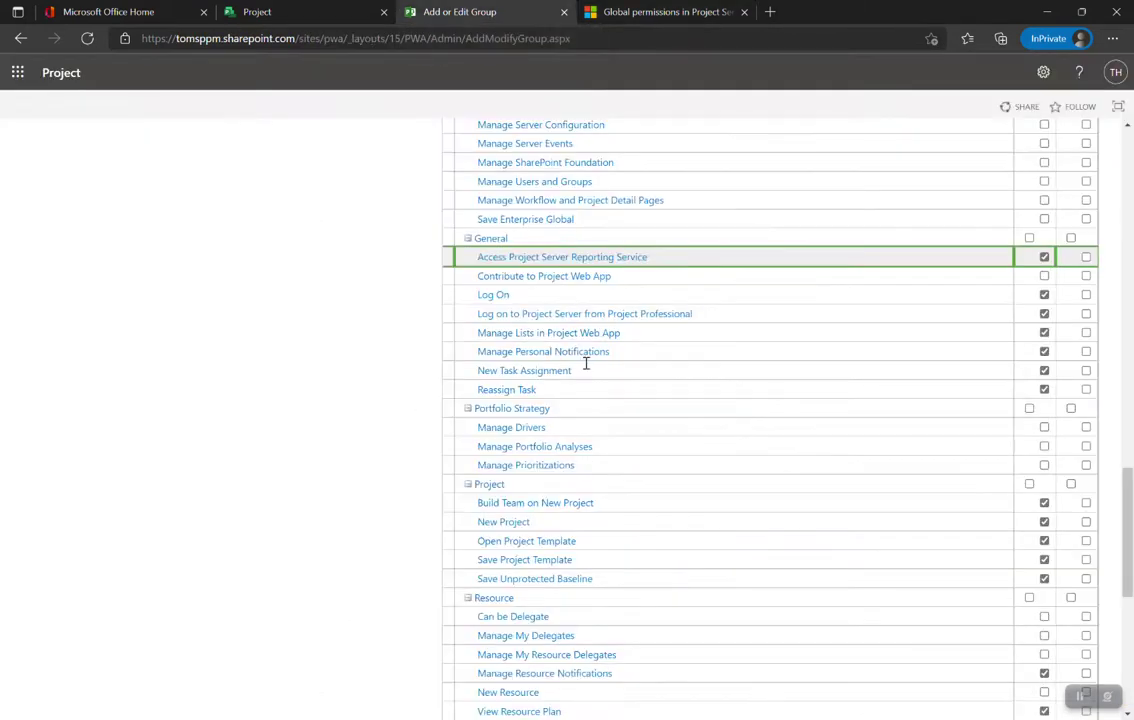
{"action": "scroll", "coordinate": [694, 520], "scroll_direction": "down", "scroll_amount": 3}
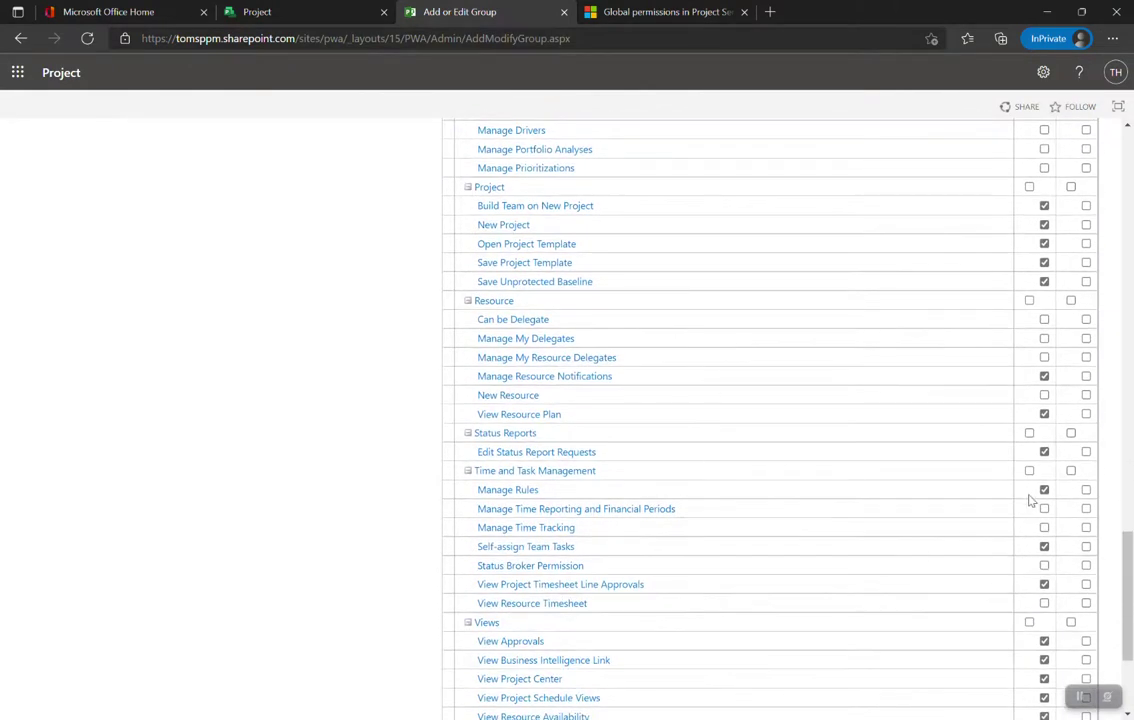
{"action": "scroll", "coordinate": [789, 538], "scroll_direction": "down", "scroll_amount": 1}
{"action": "scroll", "coordinate": [787, 536], "scroll_direction": "down", "scroll_amount": 2}
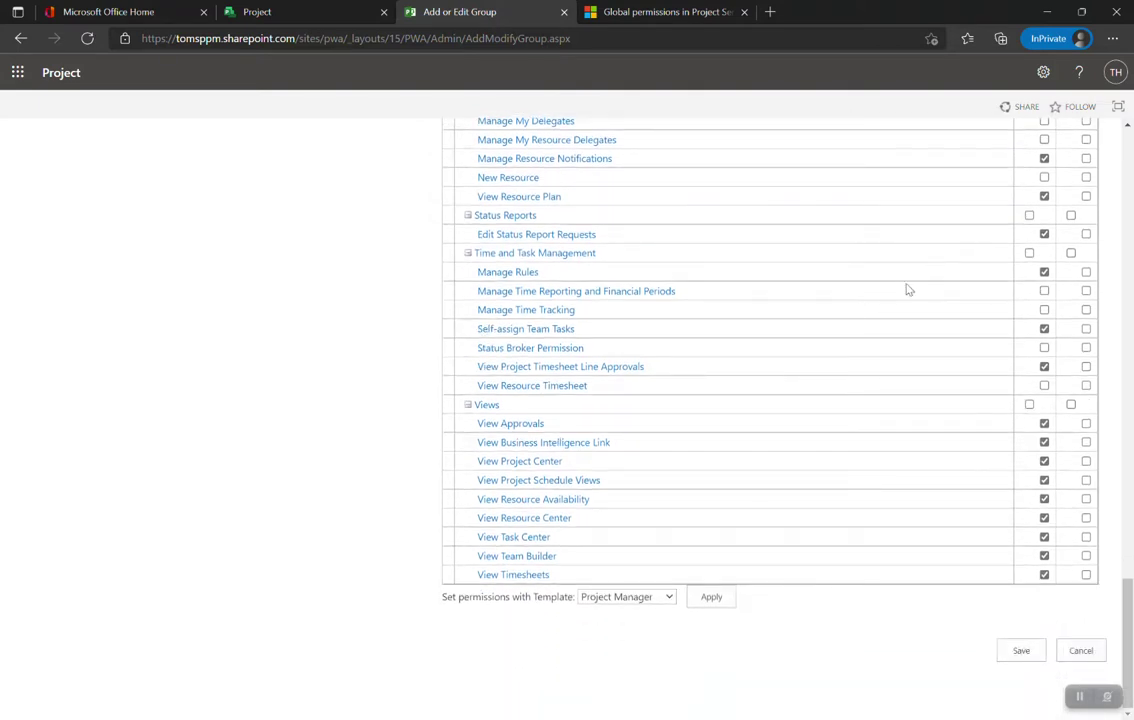
{"action": "scroll", "coordinate": [777, 326], "scroll_direction": "up", "scroll_amount": 6}
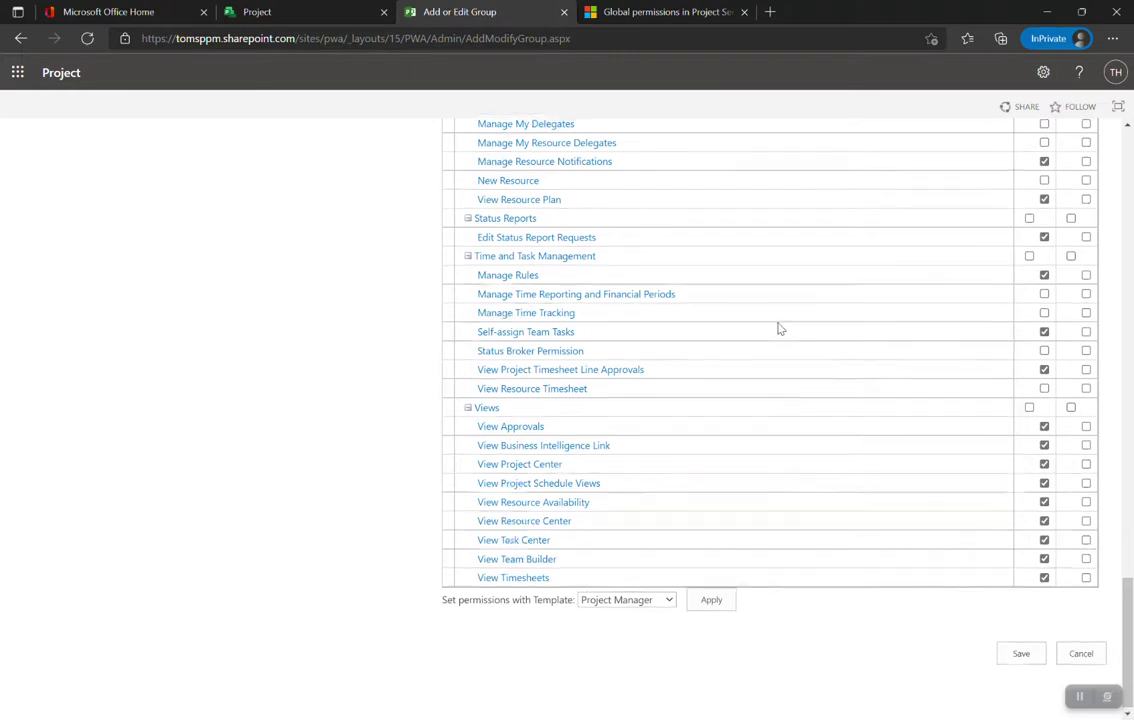
{"action": "left_click", "coordinate": [655, 10]}
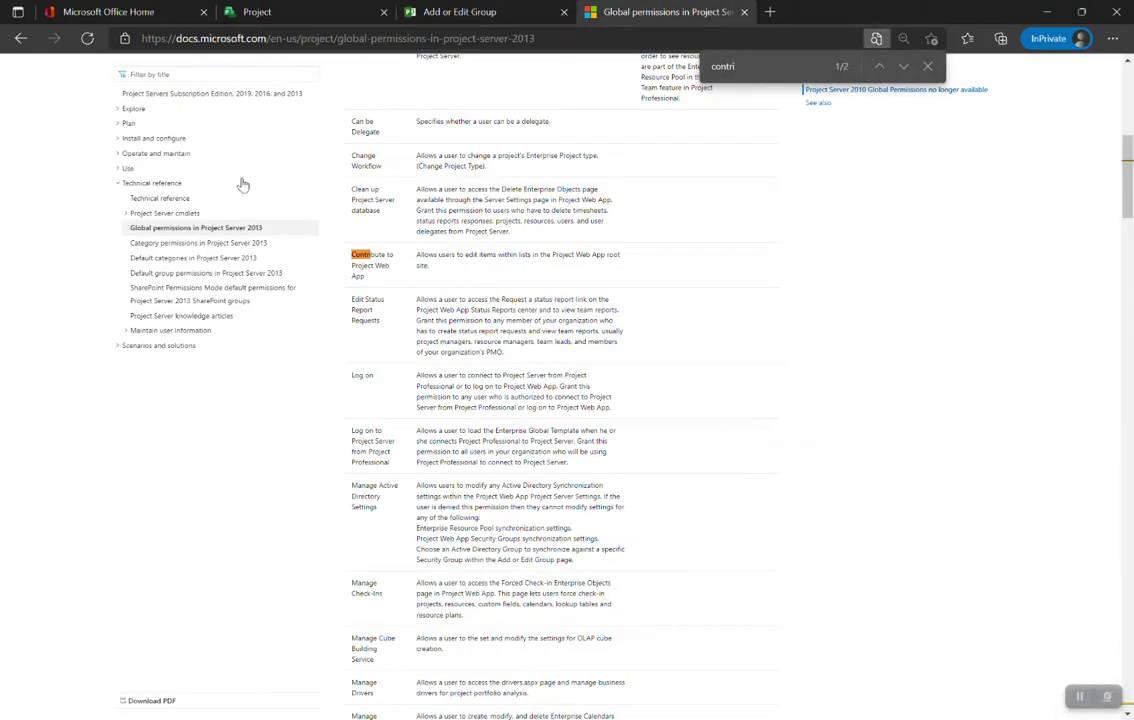
{"action": "scroll", "coordinate": [260, 200], "scroll_direction": "up", "scroll_amount": 2}
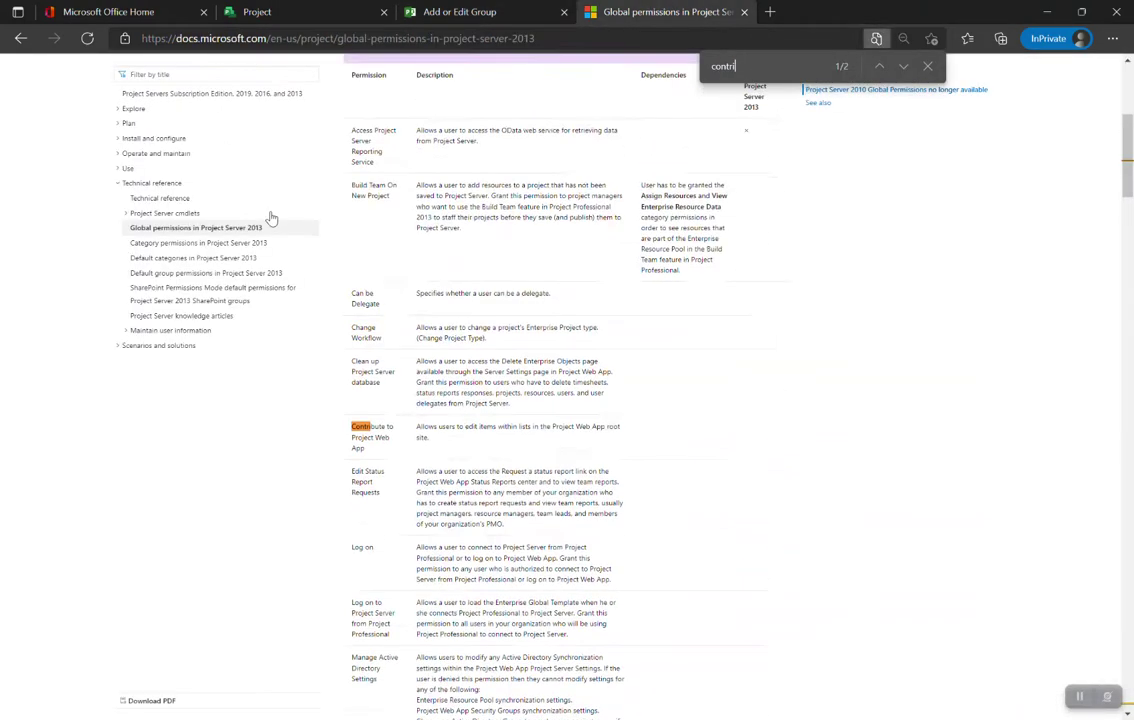
{"action": "left_click", "coordinate": [447, 17]}
Recheck the users and category settings in the MS Project Managers group form, and save the group.
{"action": "scroll", "coordinate": [644, 333], "scroll_direction": "up", "scroll_amount": 15}
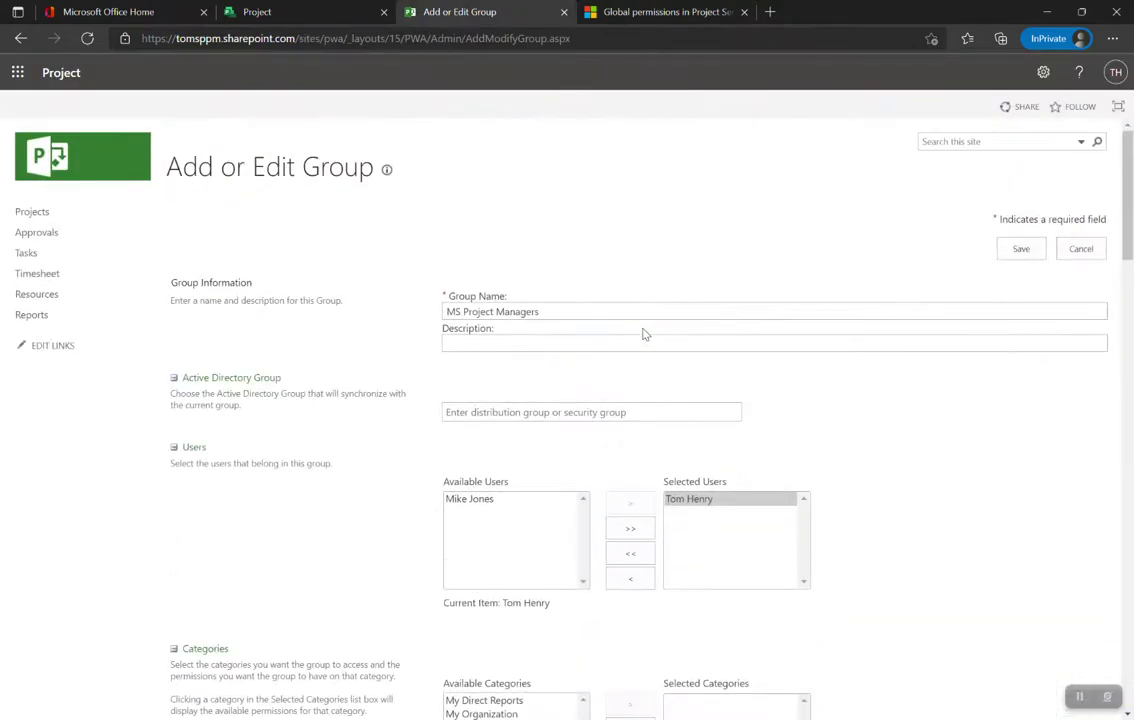
{"action": "scroll", "coordinate": [911, 468], "scroll_direction": "down", "scroll_amount": 2}
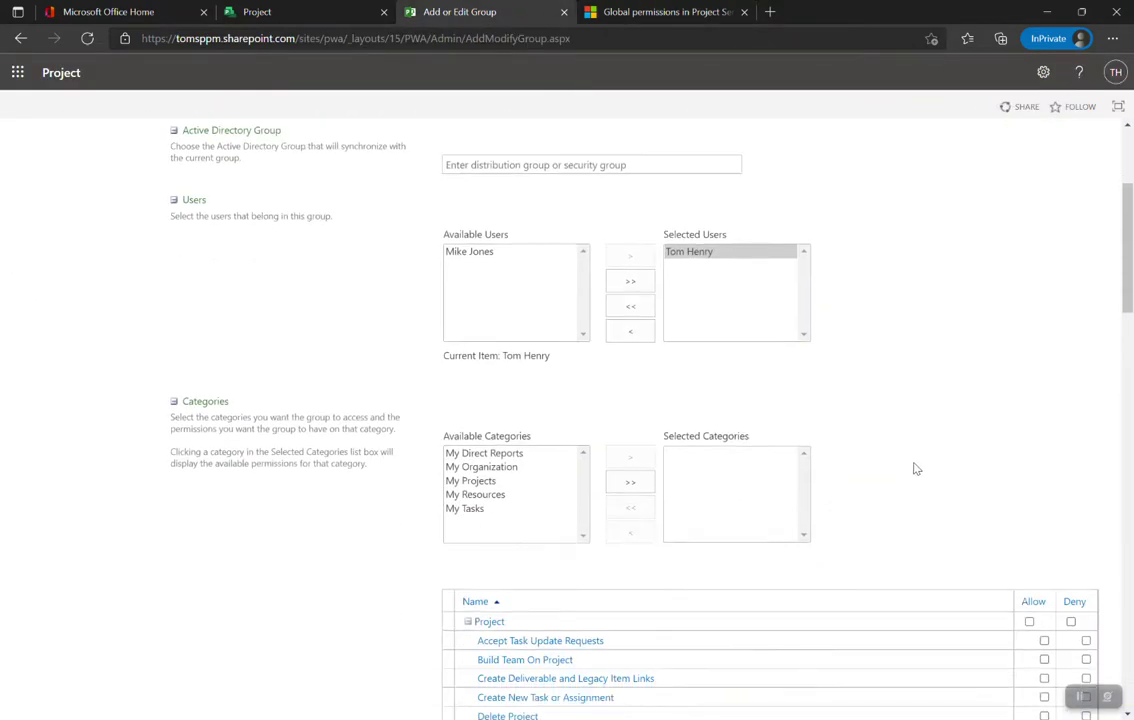
{"action": "scroll", "coordinate": [916, 466], "scroll_direction": "up", "scroll_amount": 3}
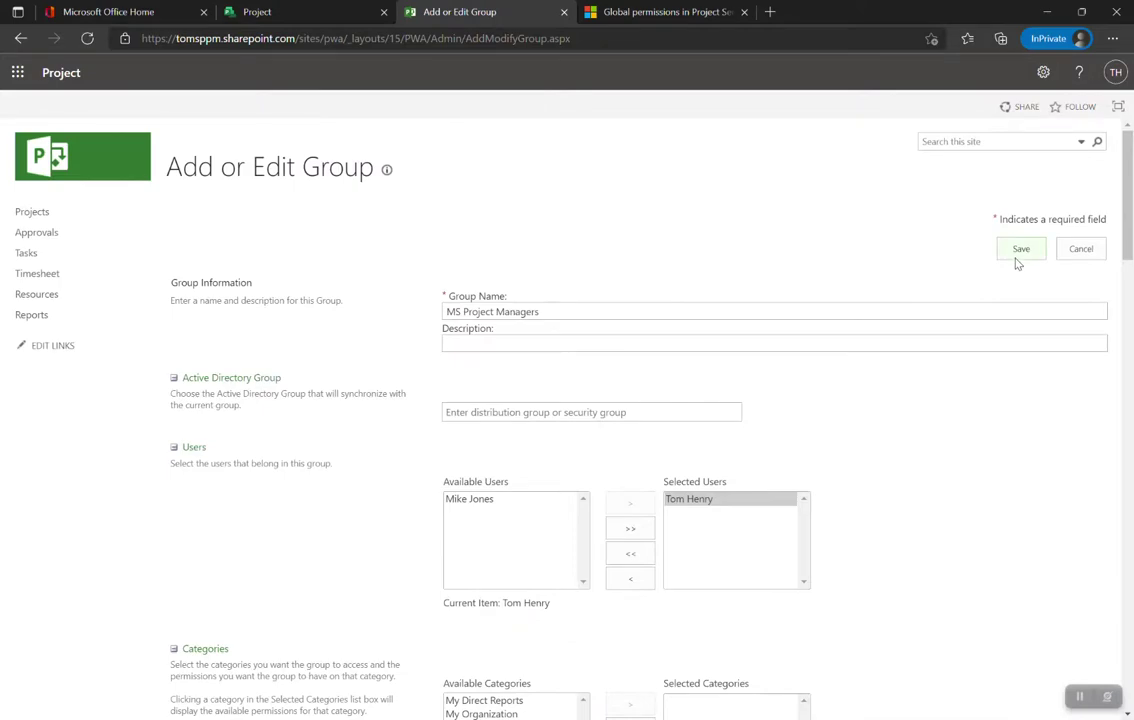
{"action": "scroll", "coordinate": [782, 543], "scroll_direction": "down", "scroll_amount": 3}
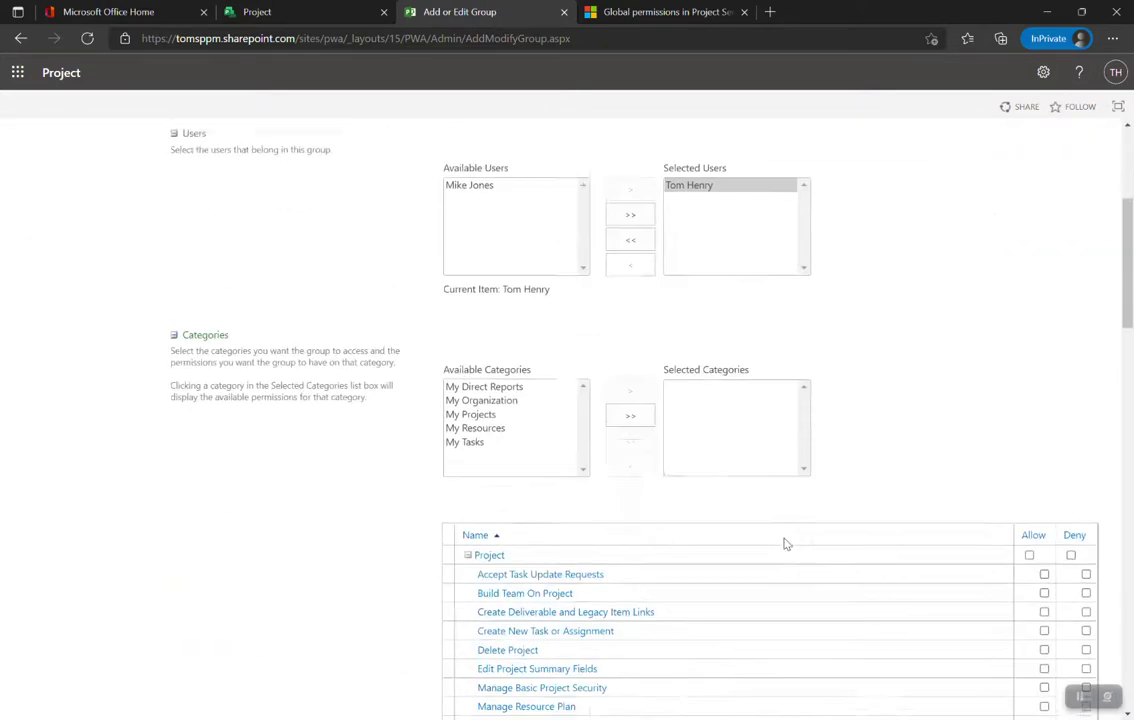
{"action": "scroll", "coordinate": [640, 480], "scroll_direction": "down", "scroll_amount": 2}
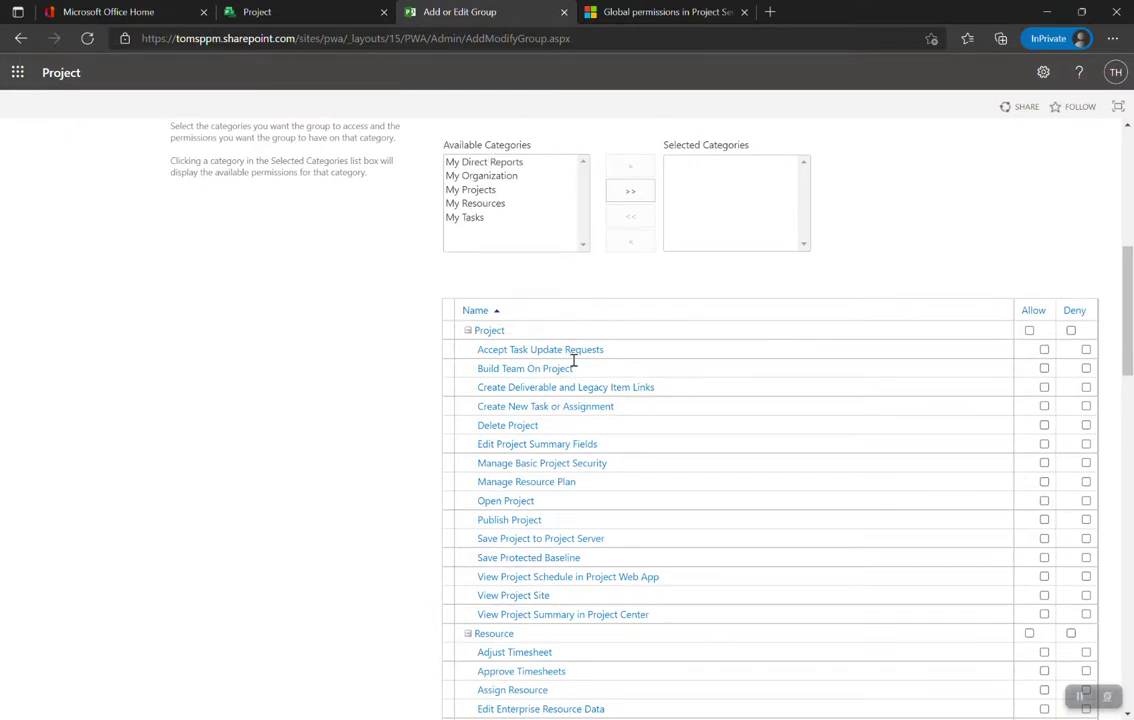
{"action": "scroll", "coordinate": [659, 295], "scroll_direction": "up", "scroll_amount": 5}
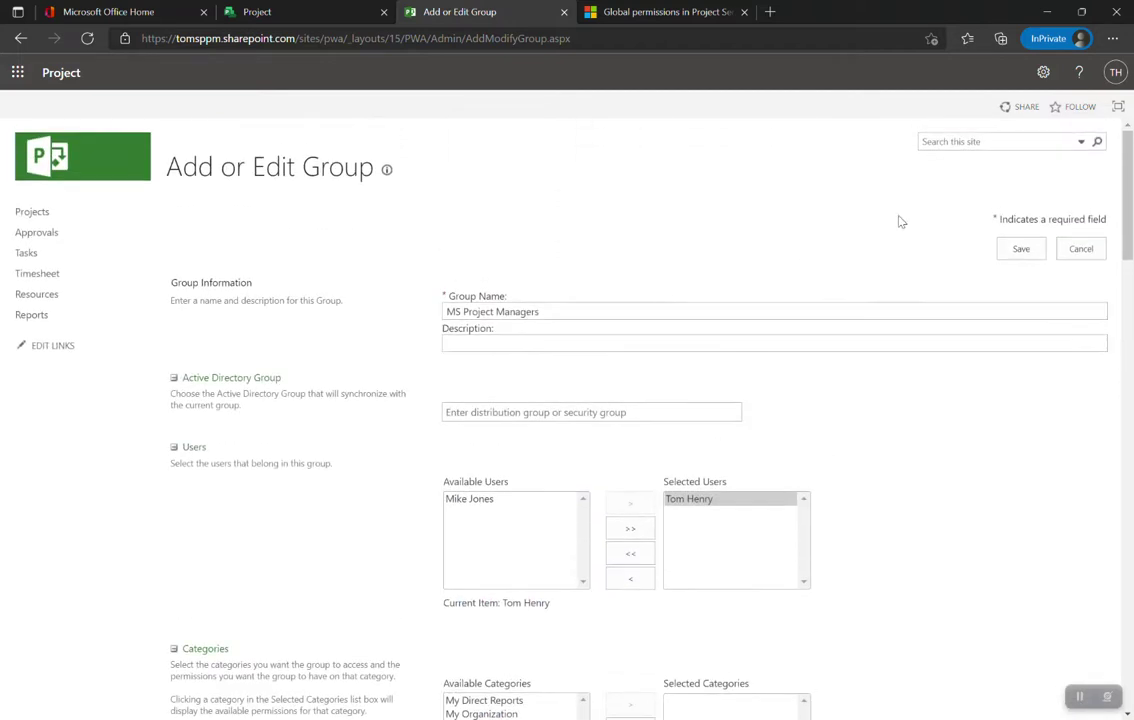
{"action": "left_click", "coordinate": [1020, 250]}
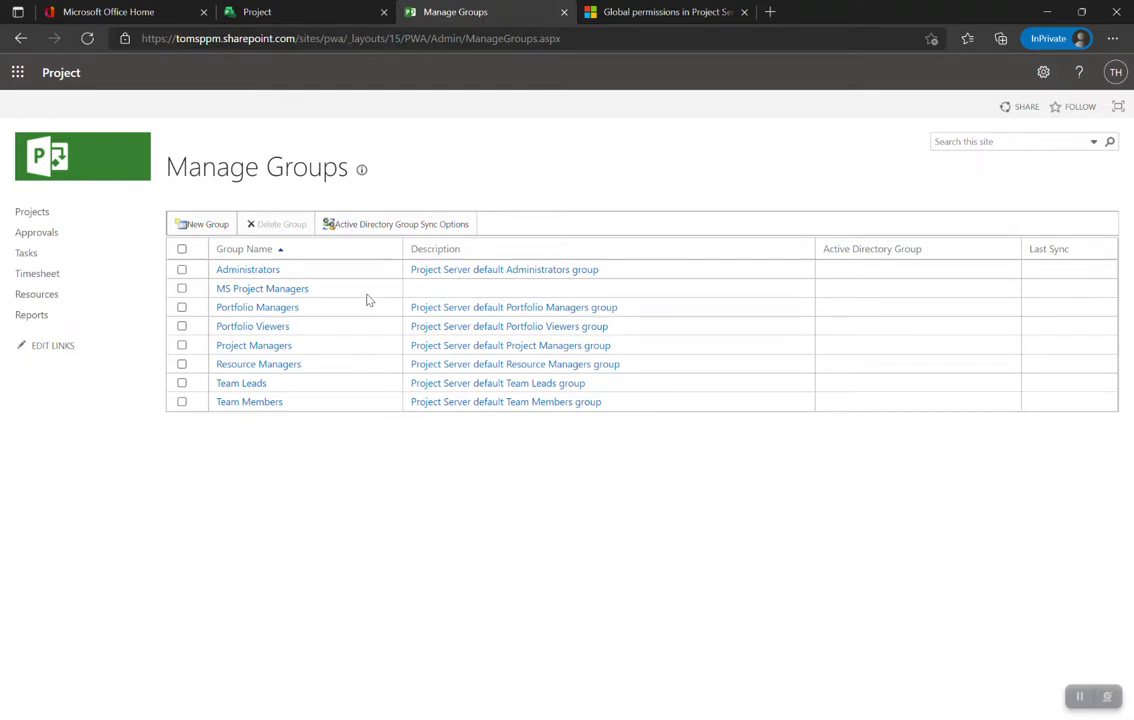
Create a new security category named MS Project Managers with the description "Custom Cat for MS PMs".
{"action": "left_click", "coordinate": [353, 293]}
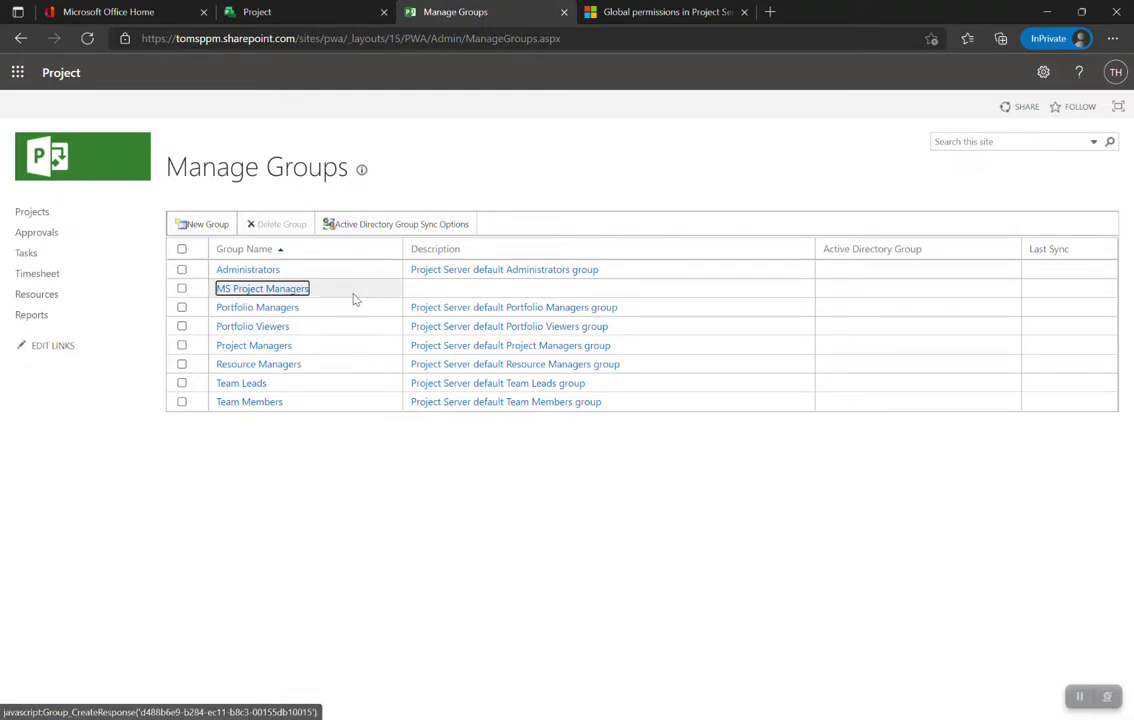
{"action": "left_click", "coordinate": [367, 226]}
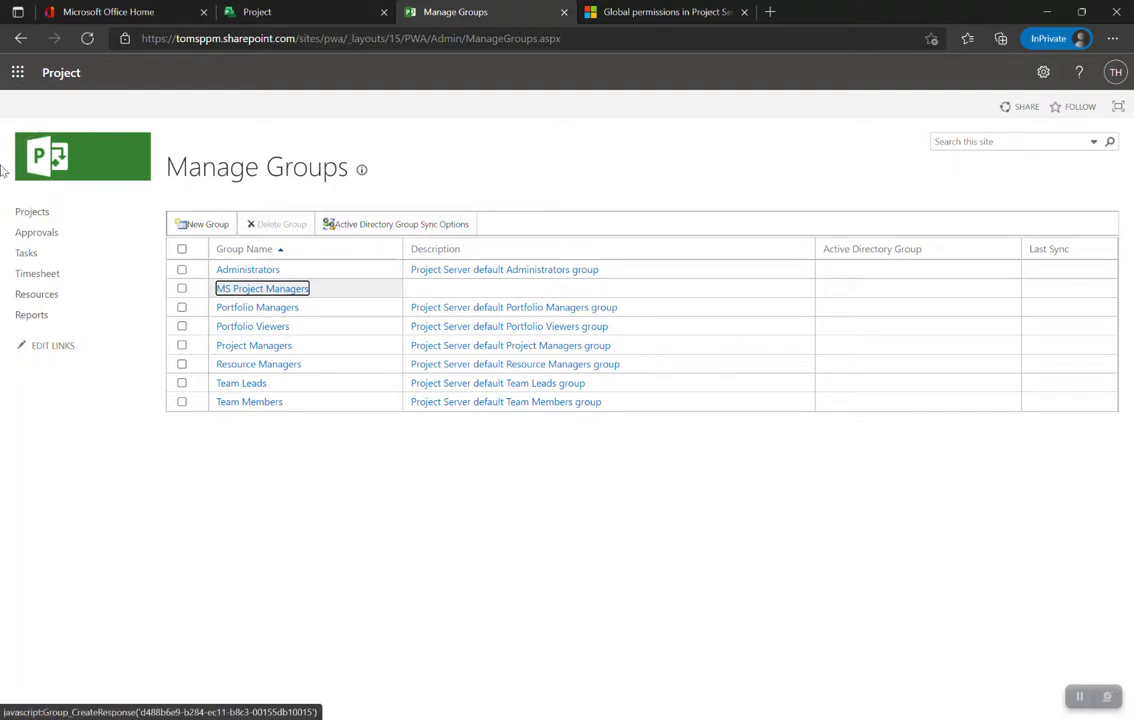
{"action": "left_click", "coordinate": [1043, 74]}
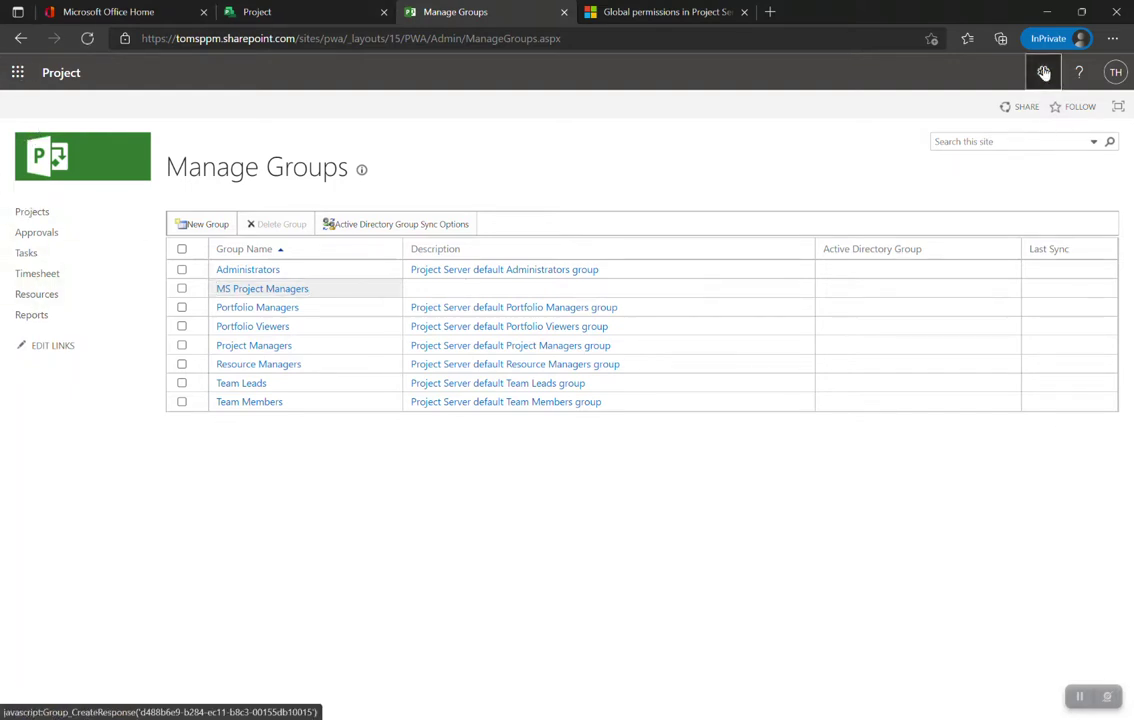
{"action": "left_click", "coordinate": [942, 297]}
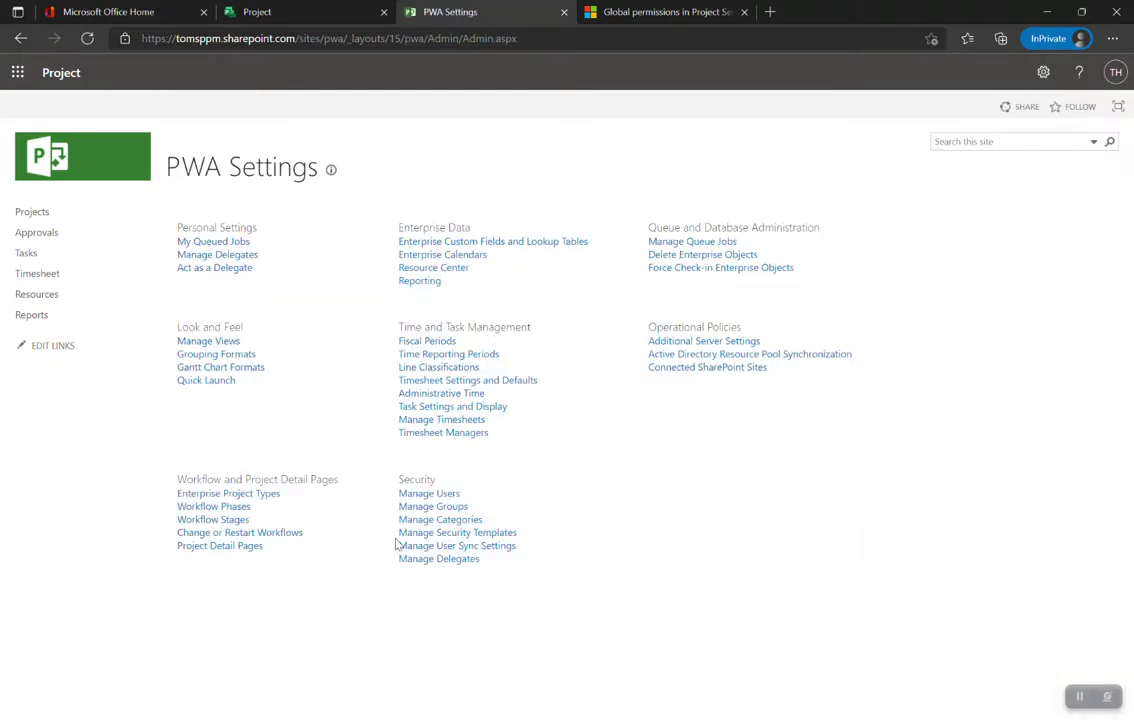
{"action": "left_click", "coordinate": [443, 521]}
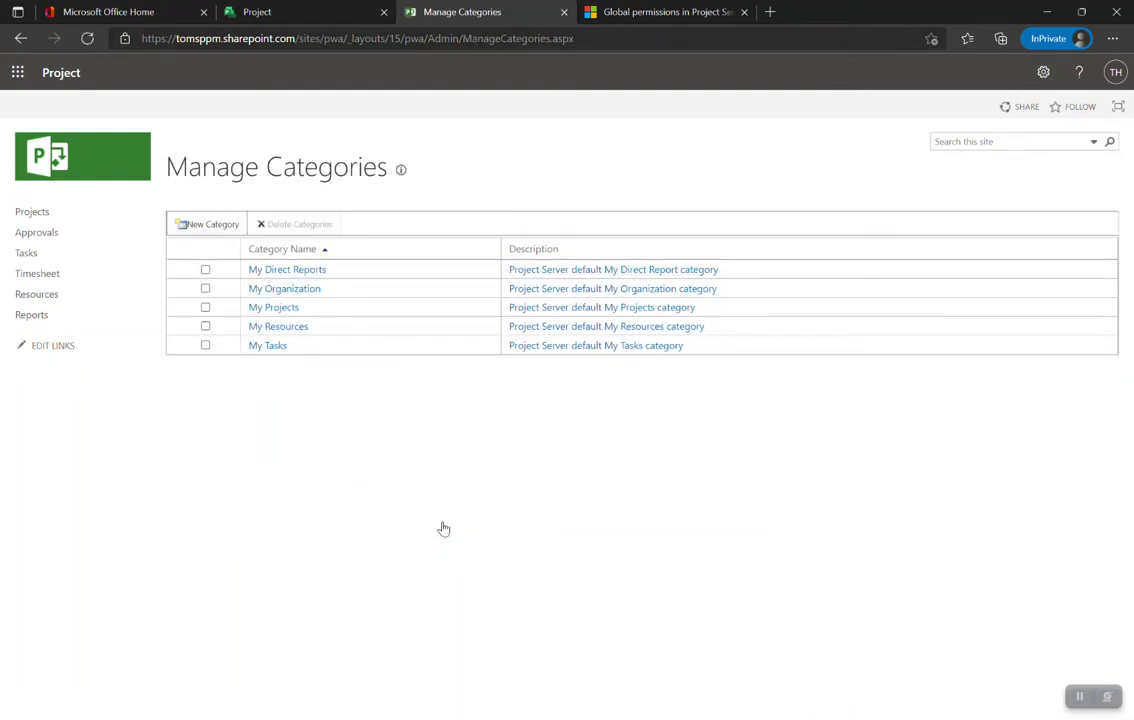
{"action": "left_click", "coordinate": [197, 226]}
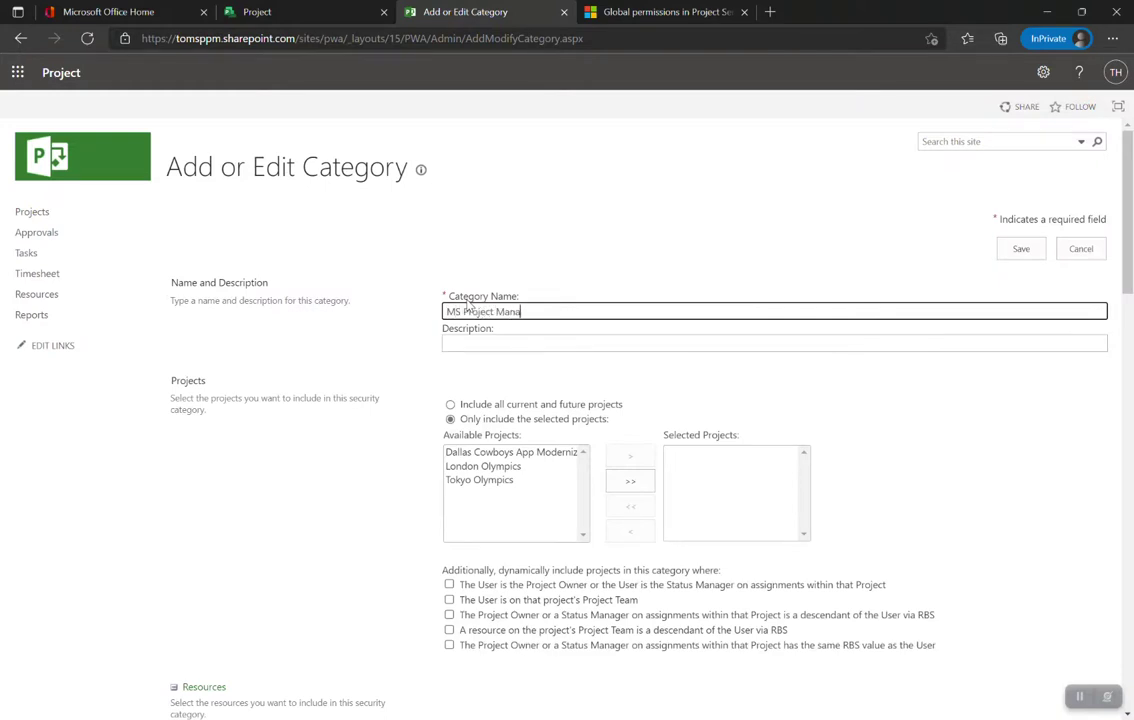
{"action": "left_click", "coordinate": [529, 343]}
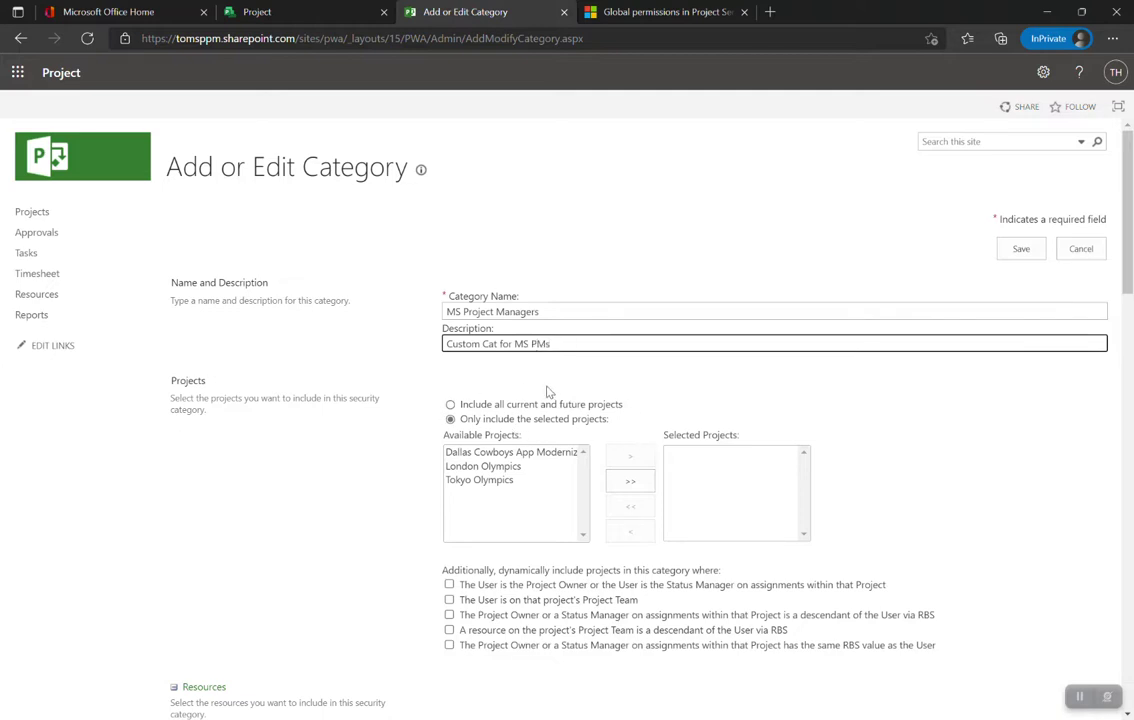
Include only selected projects plus those where the user is Project Owner or Status Manager, and include all current and future resources.
{"action": "scroll", "coordinate": [560, 390], "scroll_direction": "down", "scroll_amount": 1}
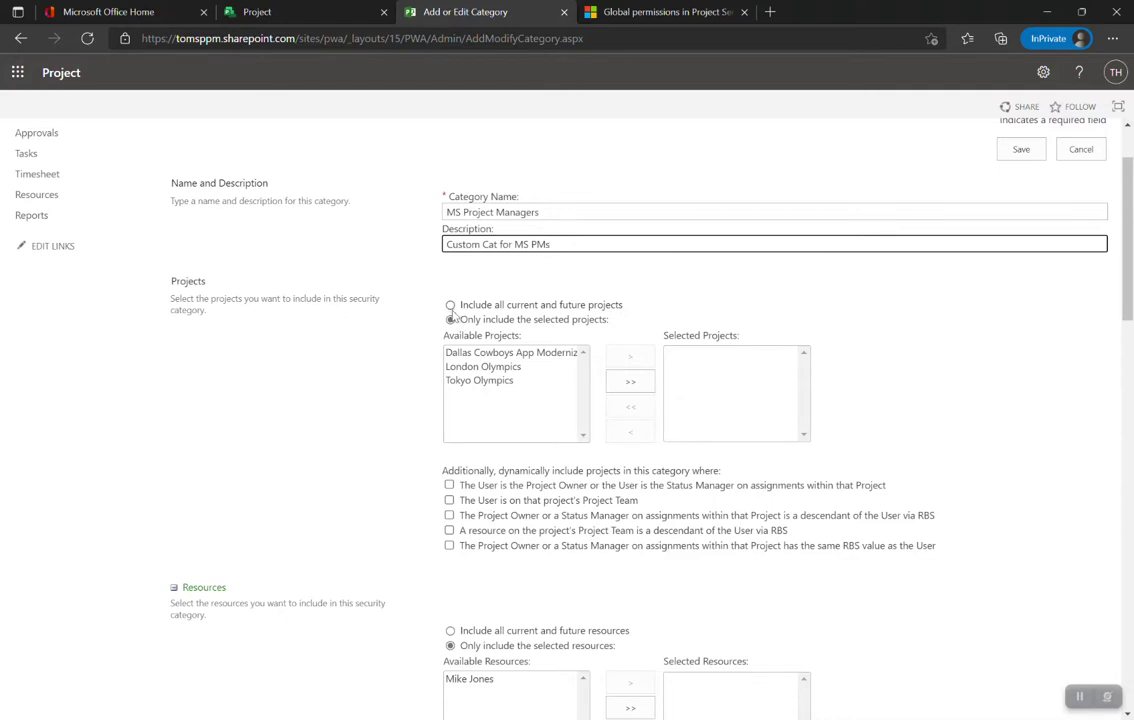
{"action": "left_click", "coordinate": [449, 321]}
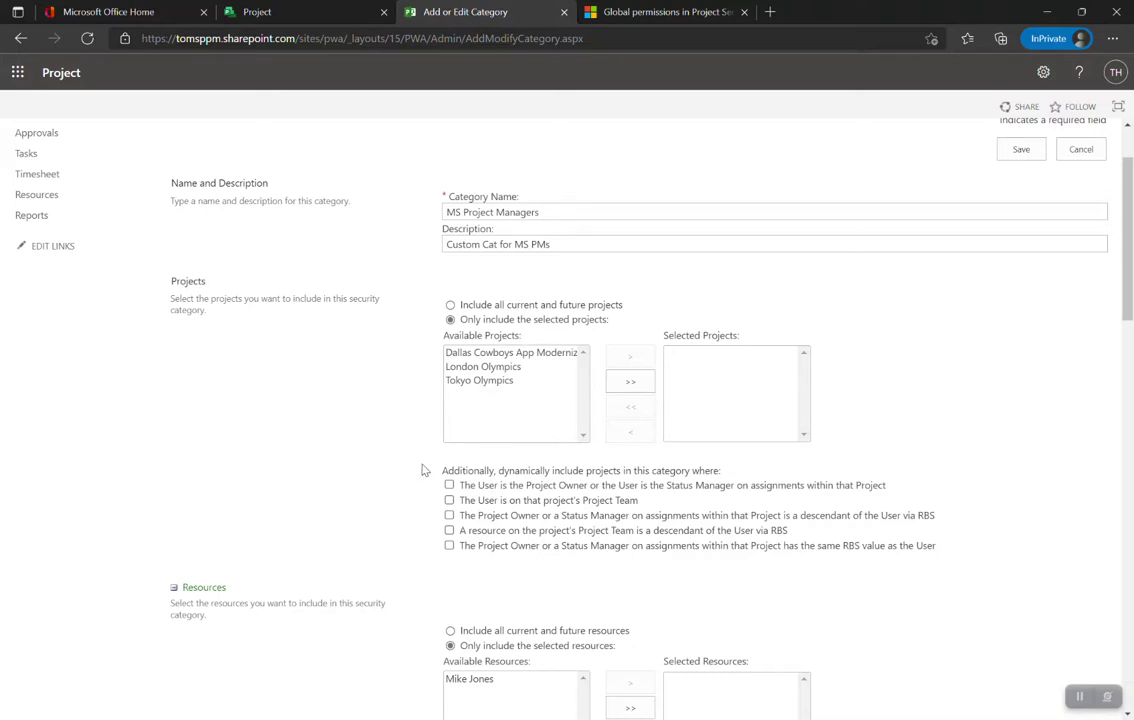
{"action": "scroll", "coordinate": [464, 448], "scroll_direction": "down", "scroll_amount": 1}
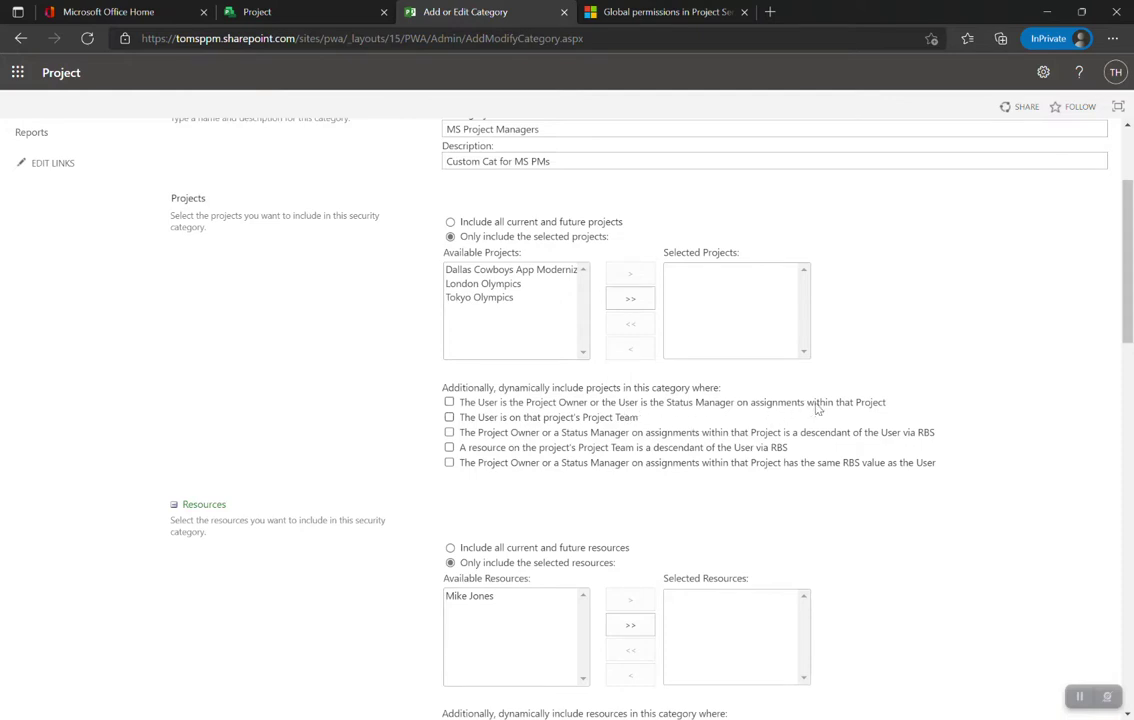
{"action": "left_click", "coordinate": [449, 403]}
{"action": "scroll", "coordinate": [284, 645], "scroll_direction": "down", "scroll_amount": 3}
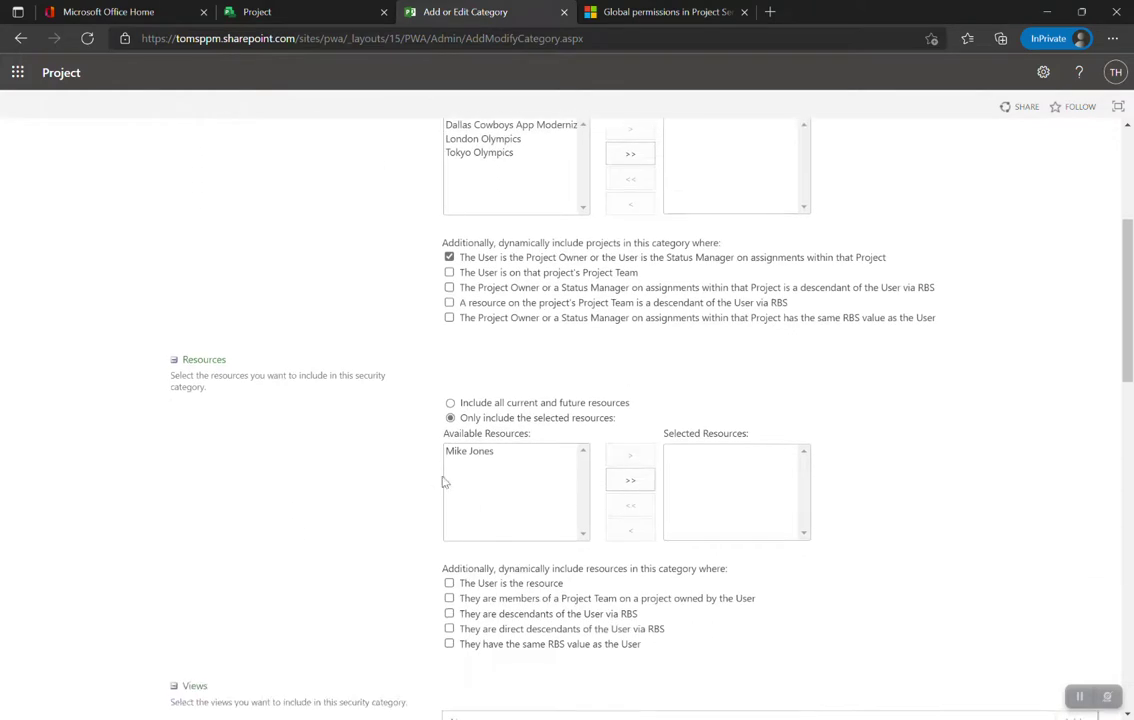
{"action": "left_click", "coordinate": [451, 403]}
Add all Project, Project Center, Resource Assignments and Resource Center views to the category.
{"action": "scroll", "coordinate": [309, 585], "scroll_direction": "down", "scroll_amount": 2}
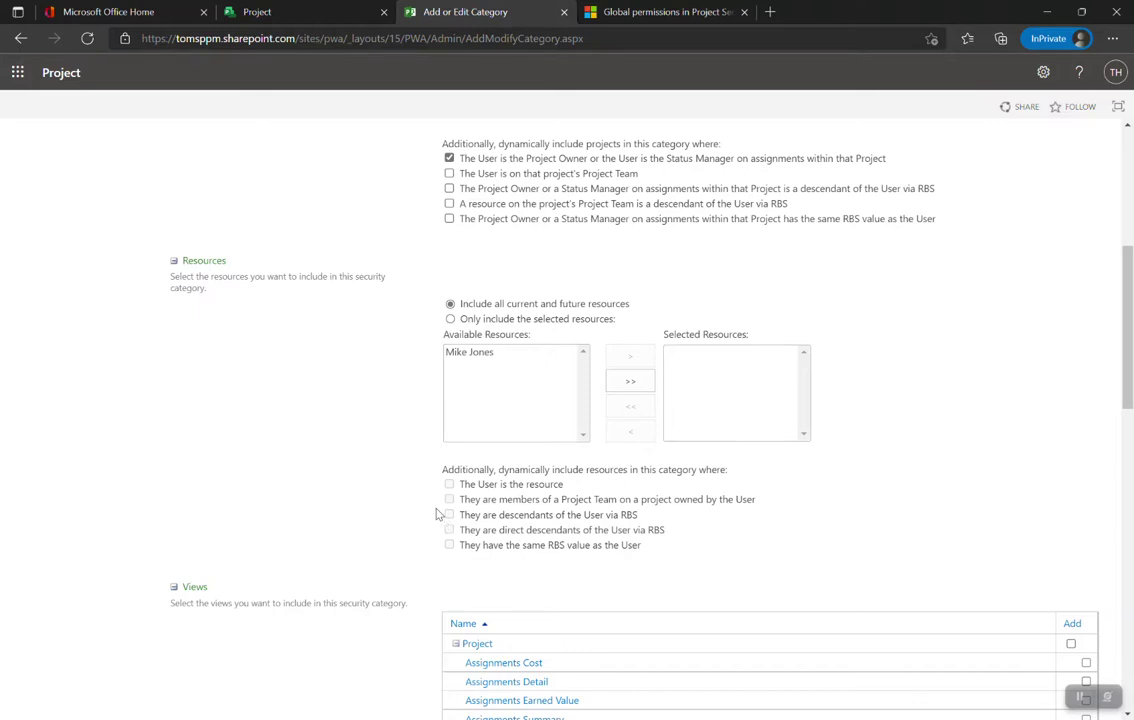
{"action": "scroll", "coordinate": [368, 436], "scroll_direction": "down", "scroll_amount": 3}
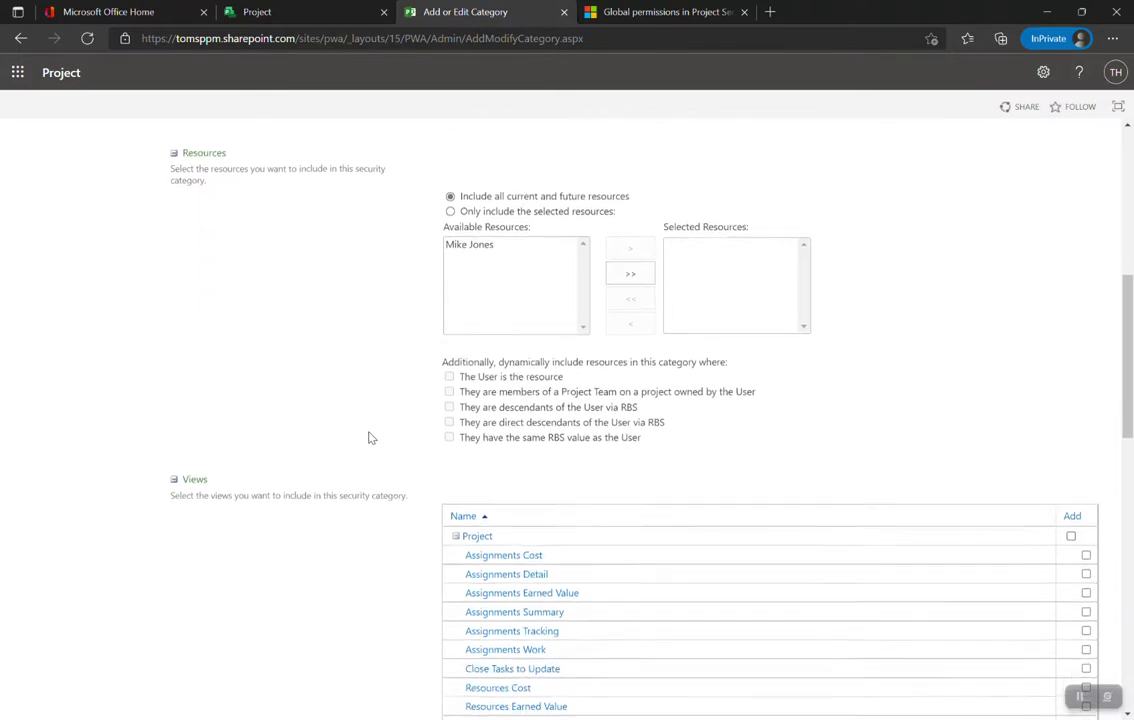
{"action": "scroll", "coordinate": [368, 437], "scroll_direction": "down", "scroll_amount": 2}
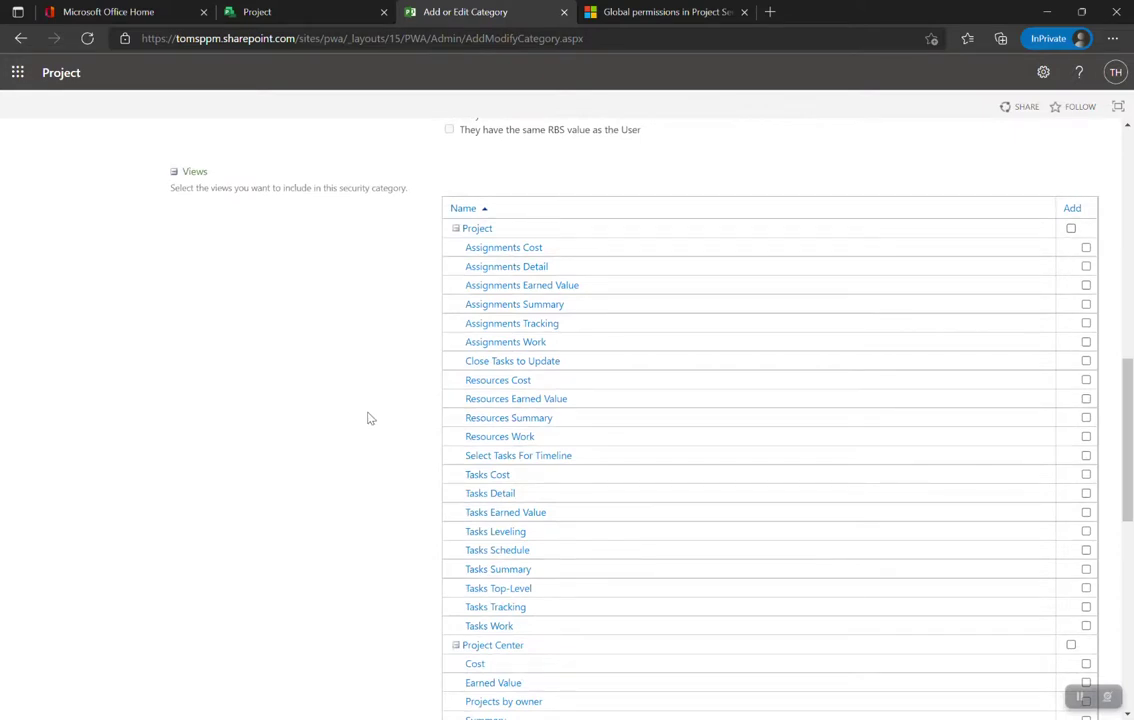
{"action": "scroll", "coordinate": [368, 418], "scroll_direction": "down", "scroll_amount": 1}
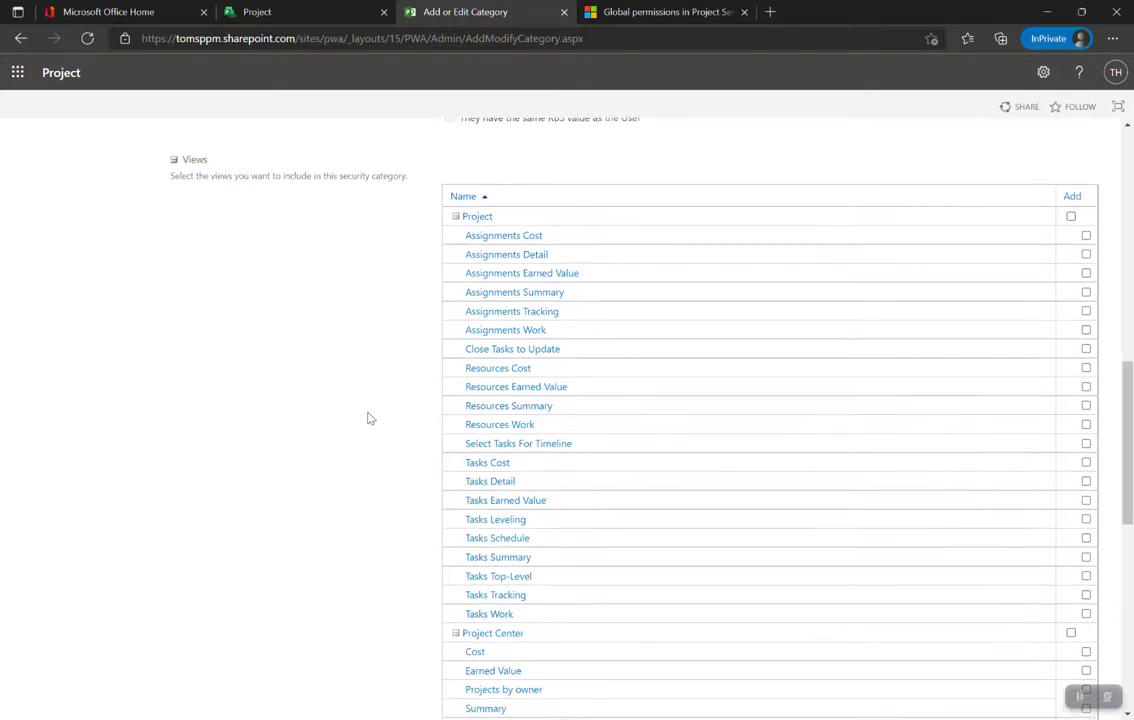
{"action": "left_click", "coordinate": [1071, 206]}
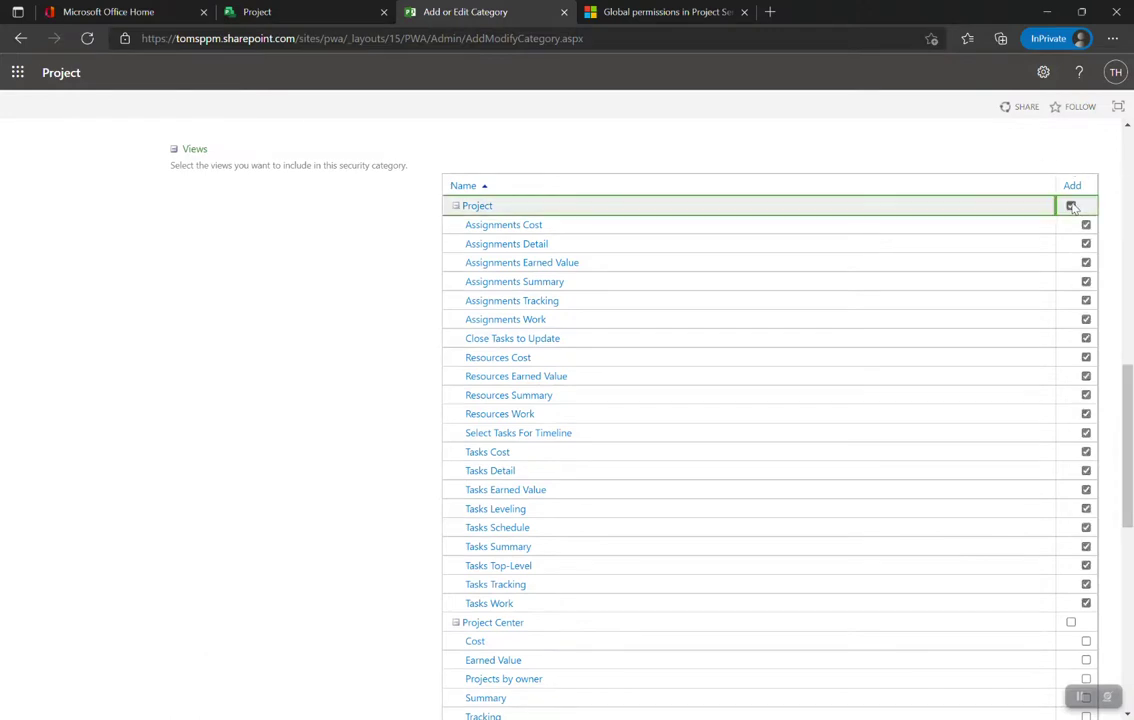
{"action": "scroll", "coordinate": [1005, 426], "scroll_direction": "down", "scroll_amount": 3}
{"action": "left_click", "coordinate": [1071, 334]}
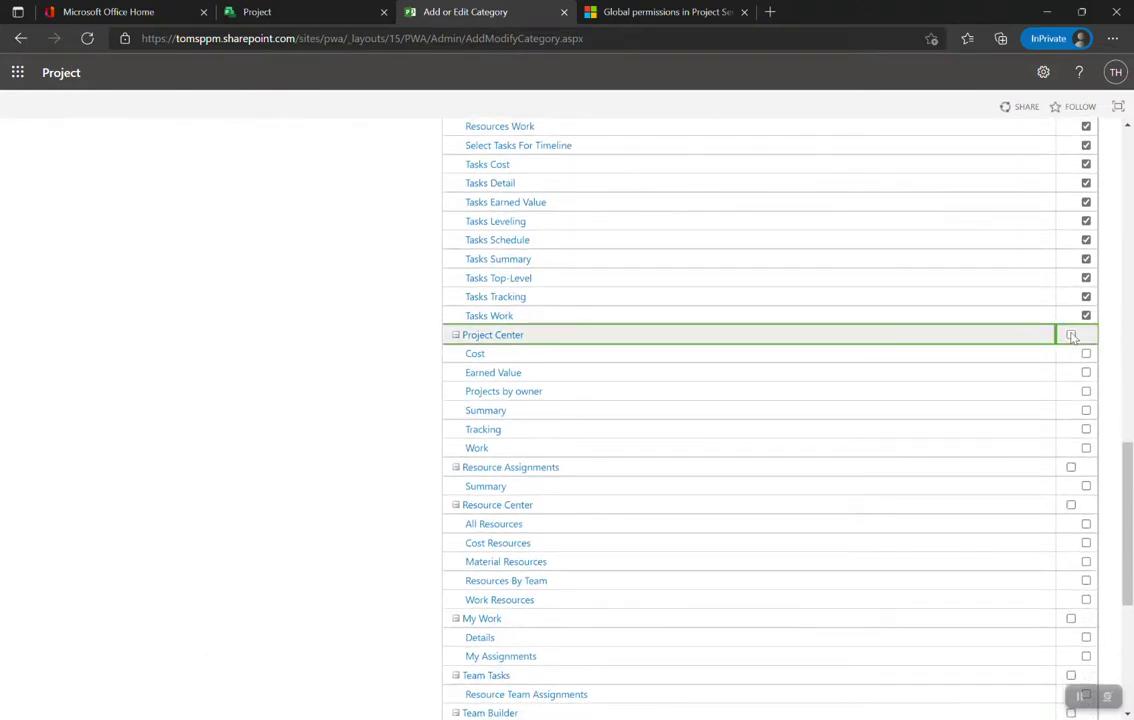
{"action": "left_click", "coordinate": [1071, 467]}
{"action": "left_click", "coordinate": [1071, 505]}
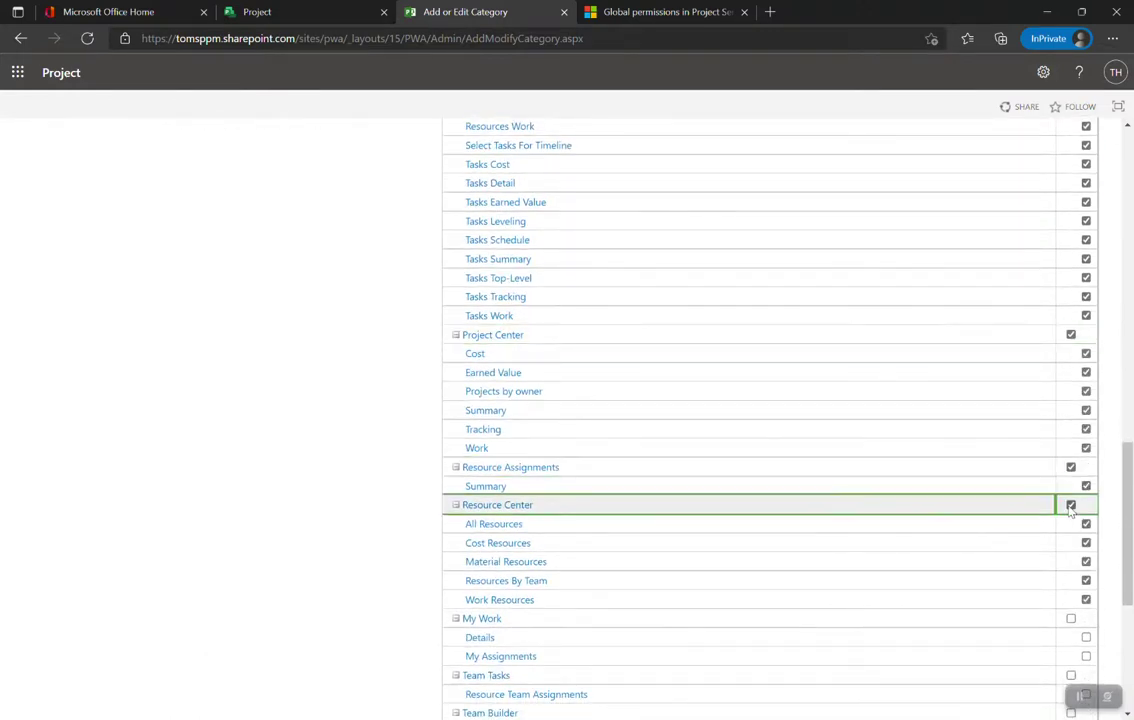
Add all My Work, Team Tasks and Team Builder views to the category.
{"action": "scroll", "coordinate": [1070, 505], "scroll_direction": "down", "scroll_amount": 3}
{"action": "left_click", "coordinate": [1071, 509]}
{"action": "left_click", "coordinate": [1071, 566]}
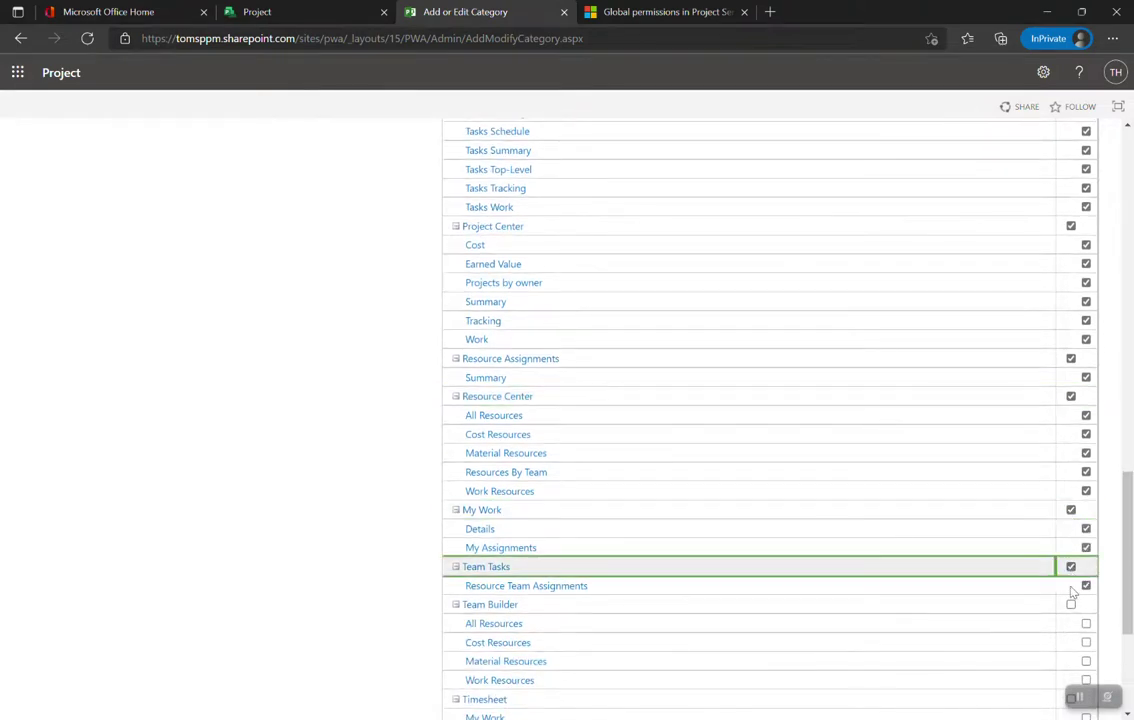
{"action": "left_click", "coordinate": [1071, 603]}
{"action": "scroll", "coordinate": [1071, 600], "scroll_direction": "down", "scroll_amount": 1}
{"action": "left_click", "coordinate": [1071, 588]}
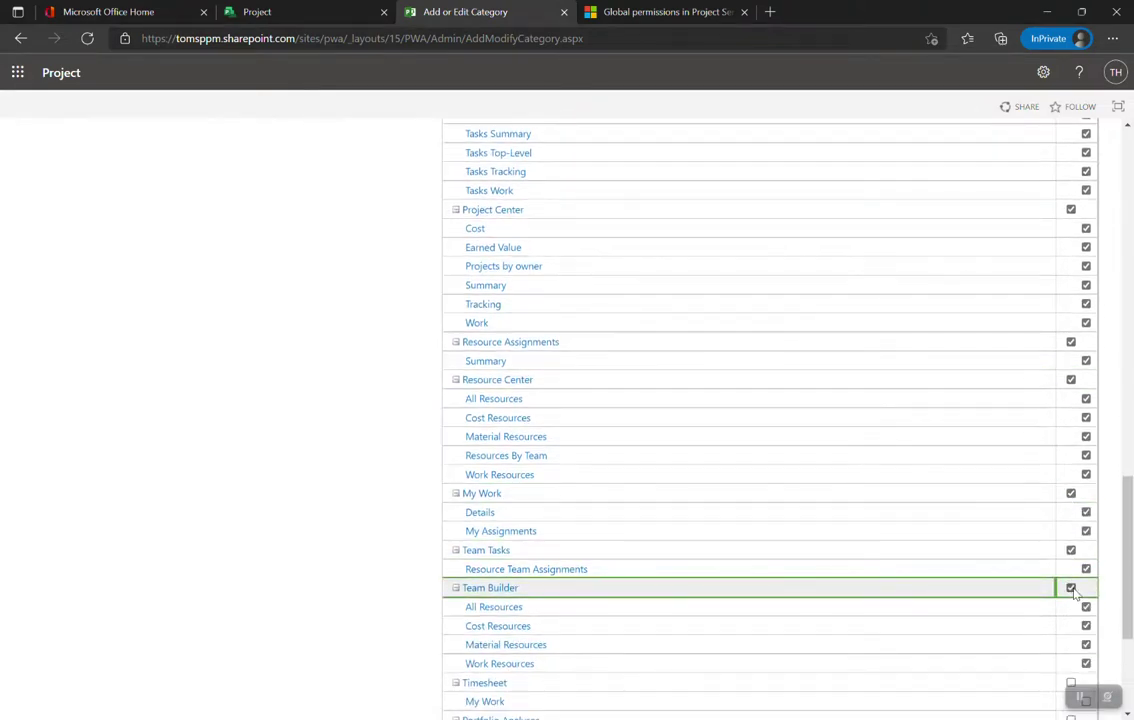
Add all Timesheet, Portfolio Analyses, Portfolio Analysis Project Selection and Resource Requests views to the category.
{"action": "scroll", "coordinate": [985, 640], "scroll_direction": "down", "scroll_amount": 3}
{"action": "left_click", "coordinate": [1071, 440]}
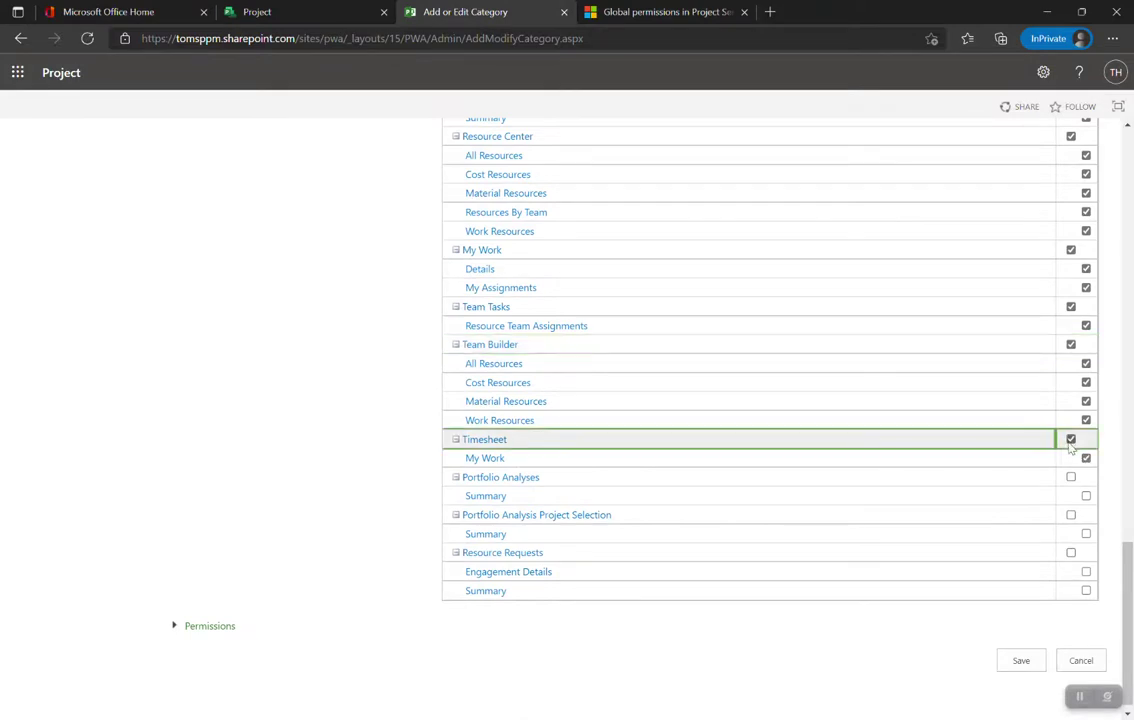
{"action": "left_click", "coordinate": [1071, 477]}
{"action": "left_click", "coordinate": [1071, 515]}
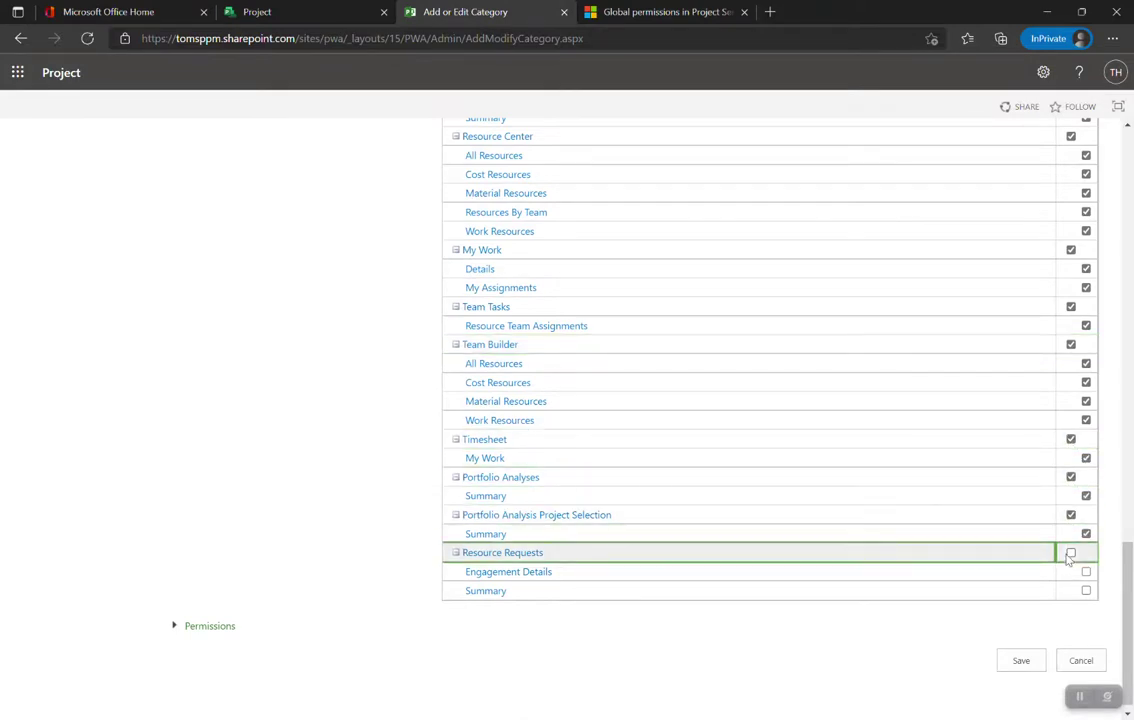
{"action": "right_click", "coordinate": [1069, 559]}
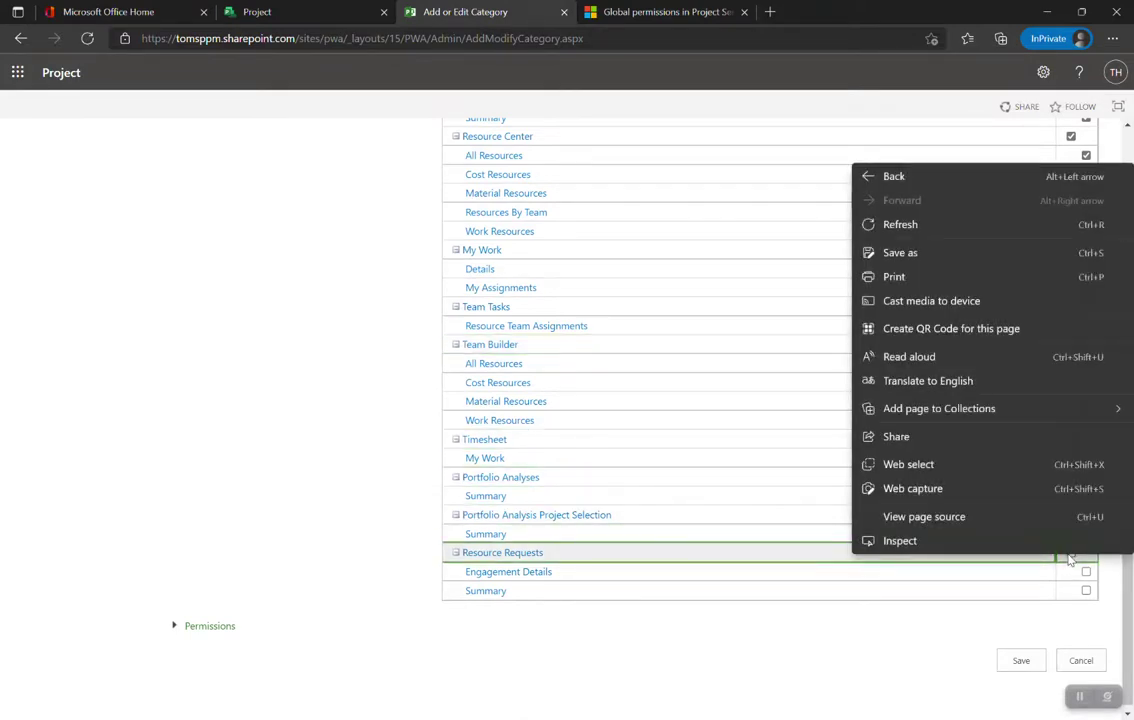
{"action": "left_click", "coordinate": [866, 562]}
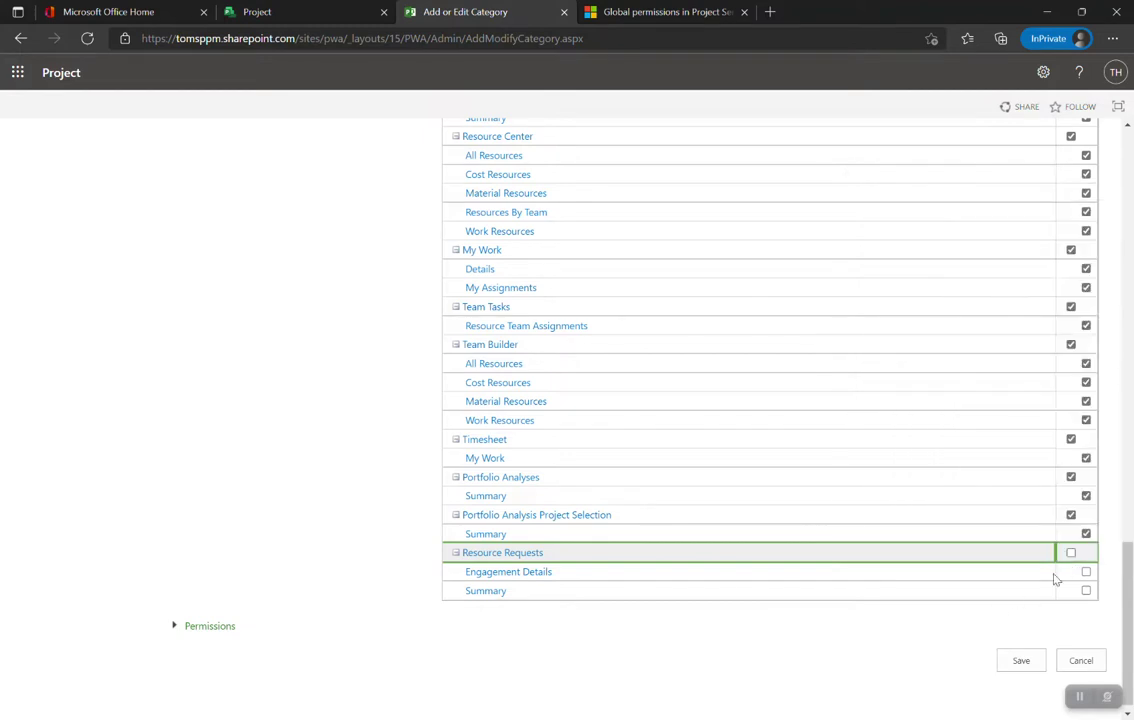
{"action": "left_click", "coordinate": [1071, 554]}
Review the complete list of views added to the category, from Project down to Resource Requests.
{"action": "scroll", "coordinate": [547, 257], "scroll_direction": "up", "scroll_amount": 15}
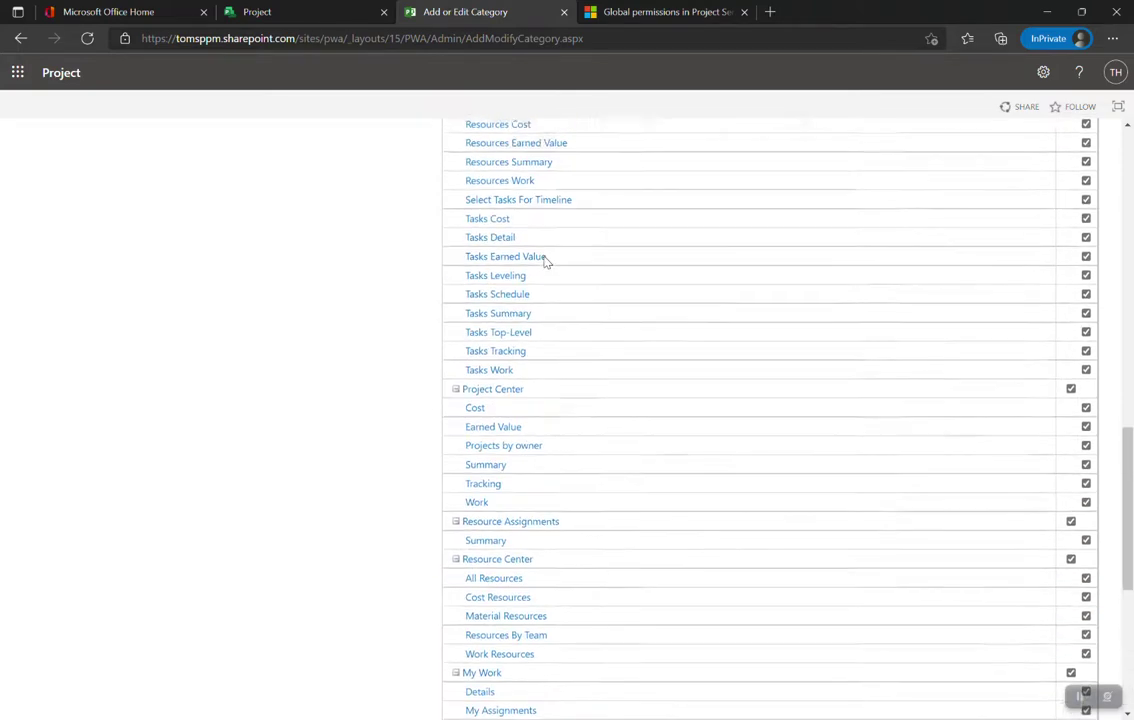
{"action": "scroll", "coordinate": [648, 486], "scroll_direction": "down", "scroll_amount": 10}
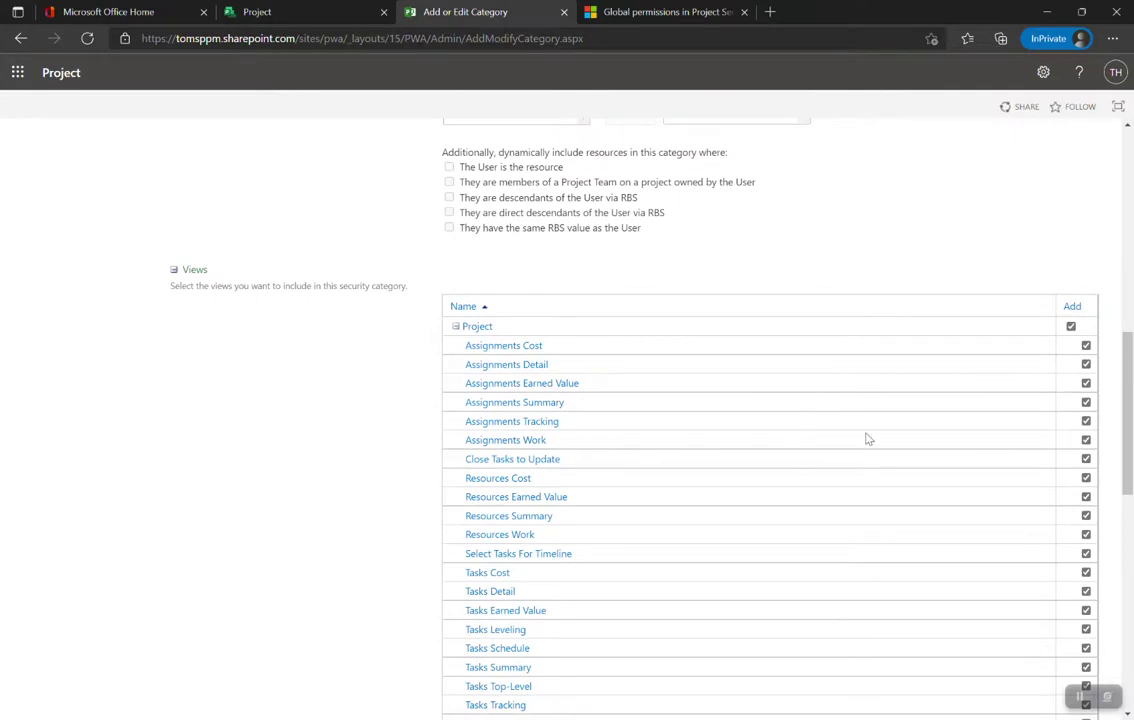
{"action": "scroll", "coordinate": [866, 438], "scroll_direction": "down", "scroll_amount": 2}
{"action": "scroll", "coordinate": [930, 530], "scroll_direction": "down", "scroll_amount": 2}
{"action": "scroll", "coordinate": [921, 561], "scroll_direction": "down", "scroll_amount": 4}
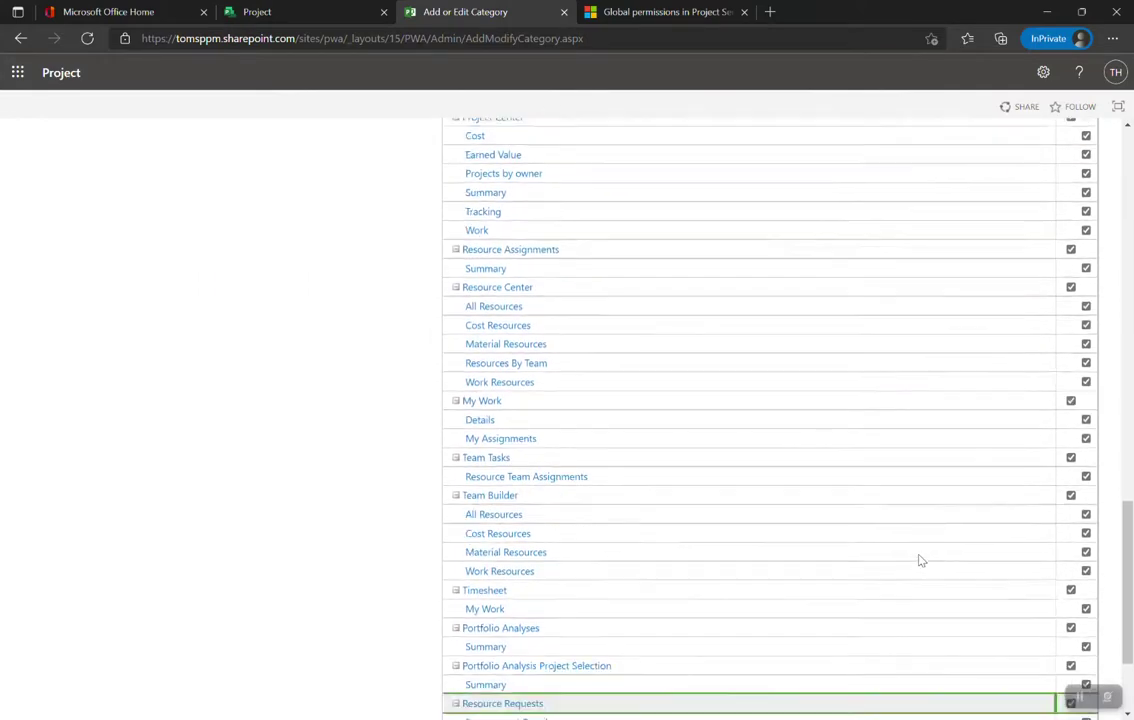
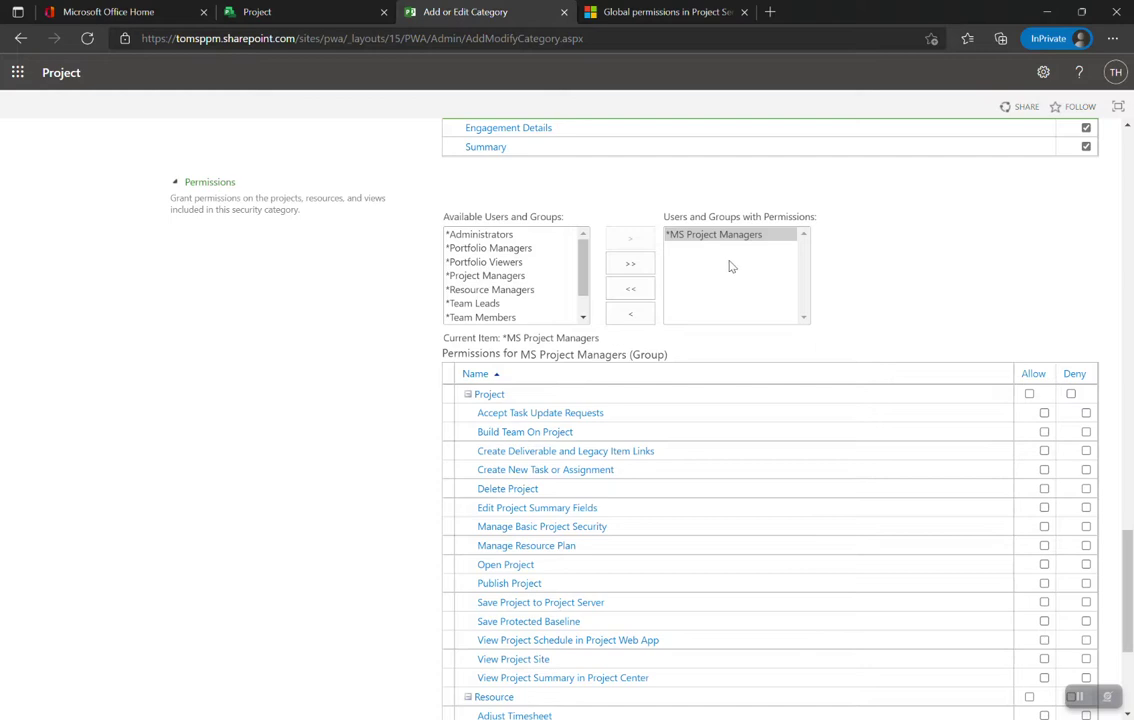
Allow the MS Project Managers group the Accept Task Update Requests and Build Team On Project permissions in the category.
{"action": "left_click", "coordinate": [759, 235]}
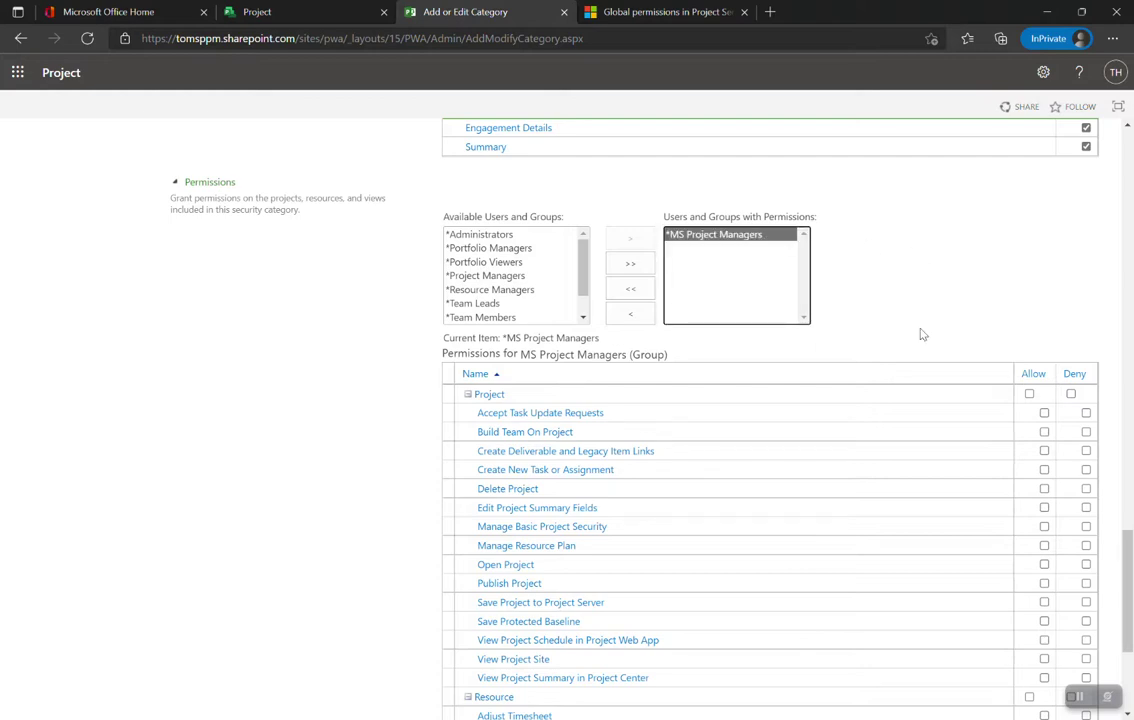
{"action": "scroll", "coordinate": [838, 480], "scroll_direction": "down", "scroll_amount": 1}
{"action": "scroll", "coordinate": [838, 540], "scroll_direction": "down", "scroll_amount": 3}
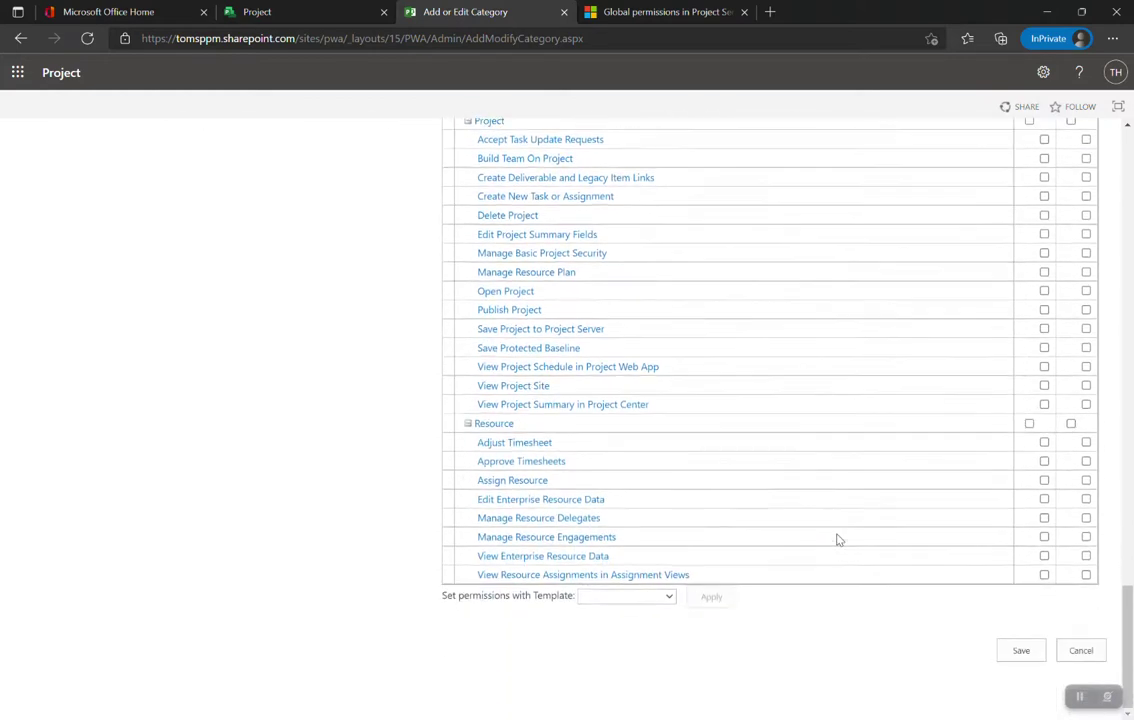
{"action": "scroll", "coordinate": [838, 540], "scroll_direction": "up", "scroll_amount": 2}
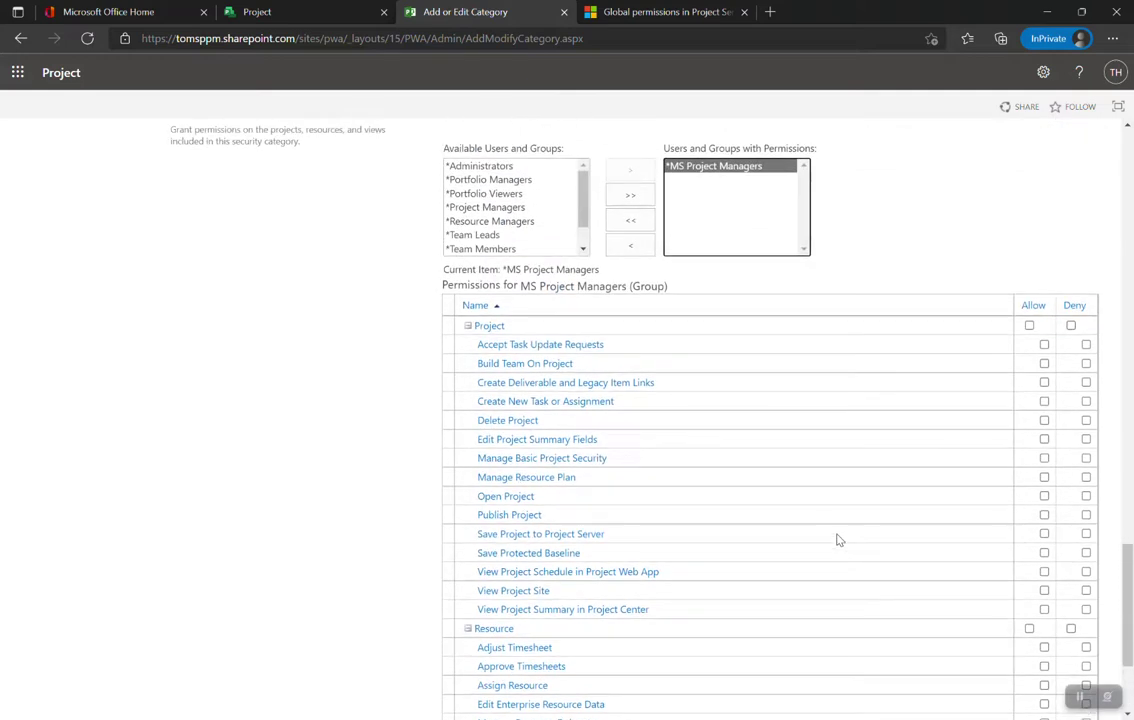
{"action": "scroll", "coordinate": [838, 540], "scroll_direction": "down", "scroll_amount": 2}
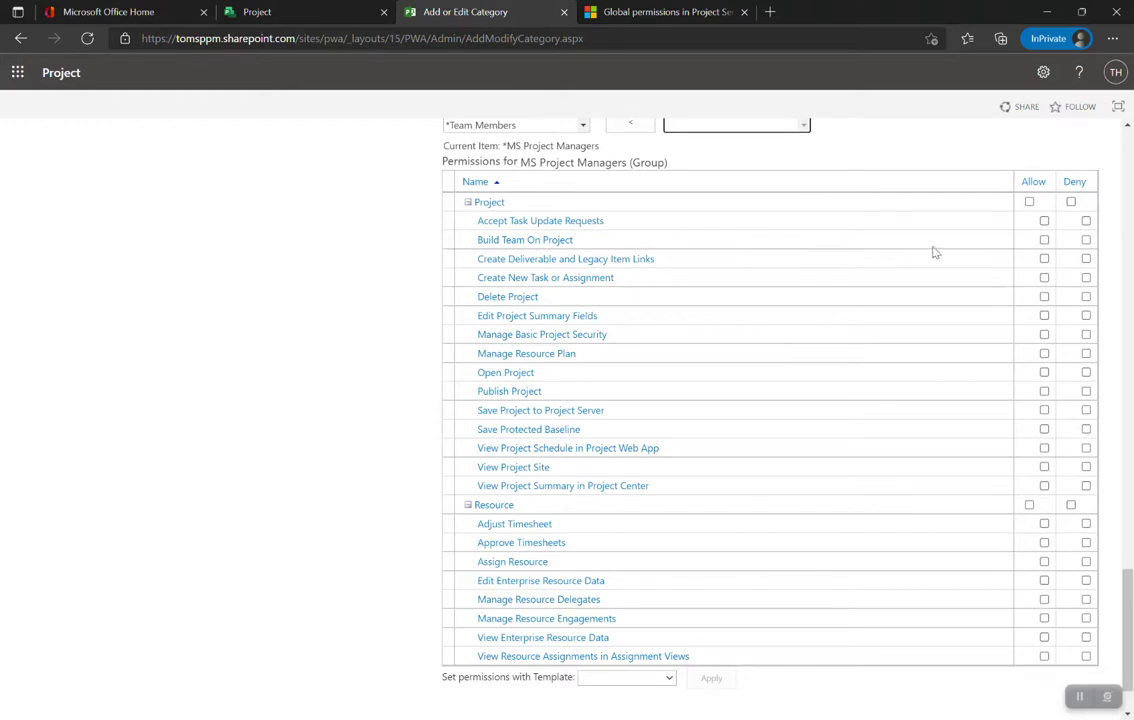
{"action": "left_click", "coordinate": [1046, 227]}
{"action": "left_click", "coordinate": [1044, 240]}
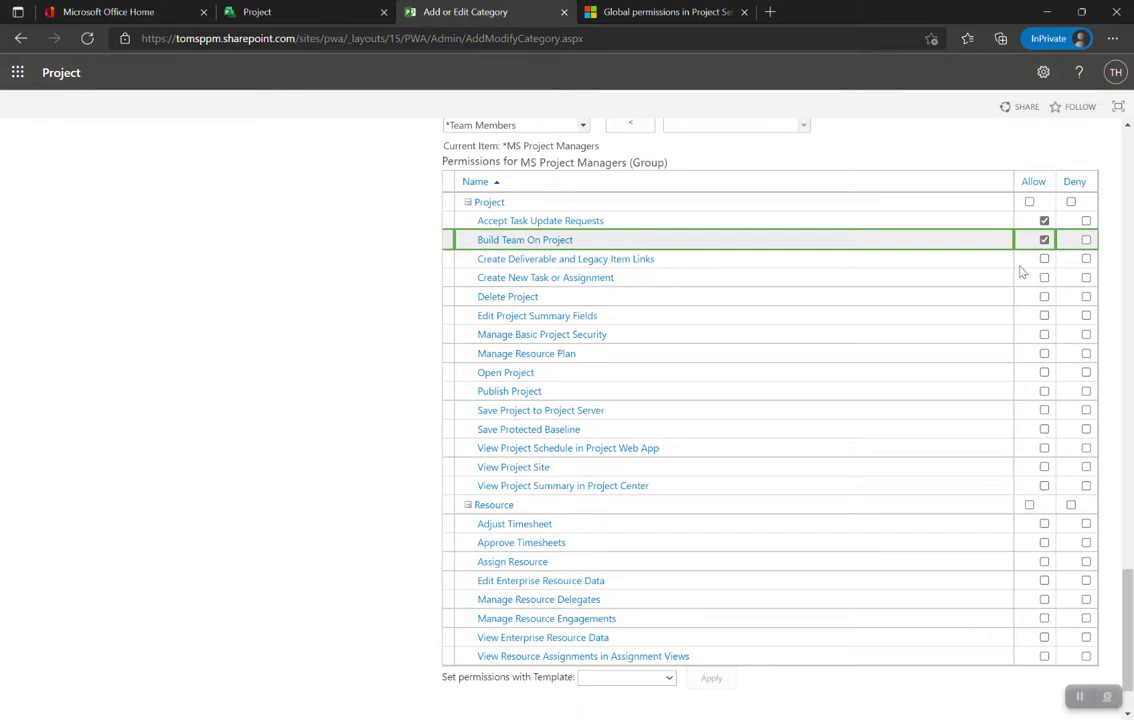
Open the Category permissions in Project Server 2013 article in the Microsoft documentation and read its project permission descriptions.
{"action": "left_click", "coordinate": [638, 11]}
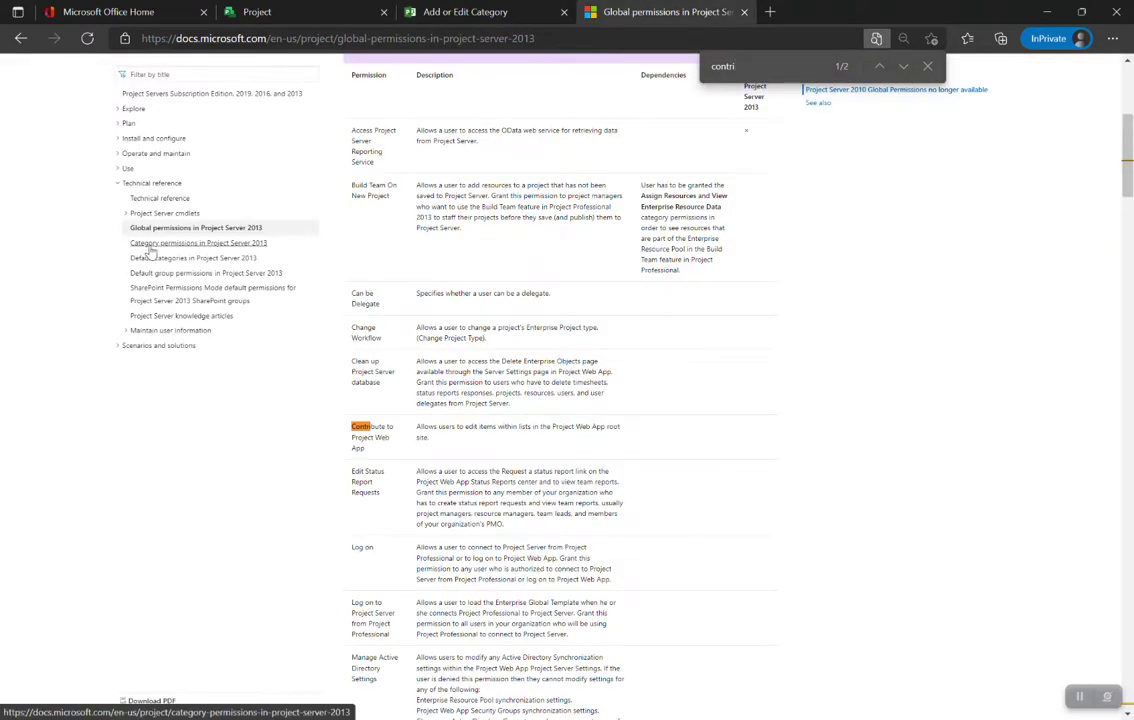
{"action": "left_click", "coordinate": [149, 246]}
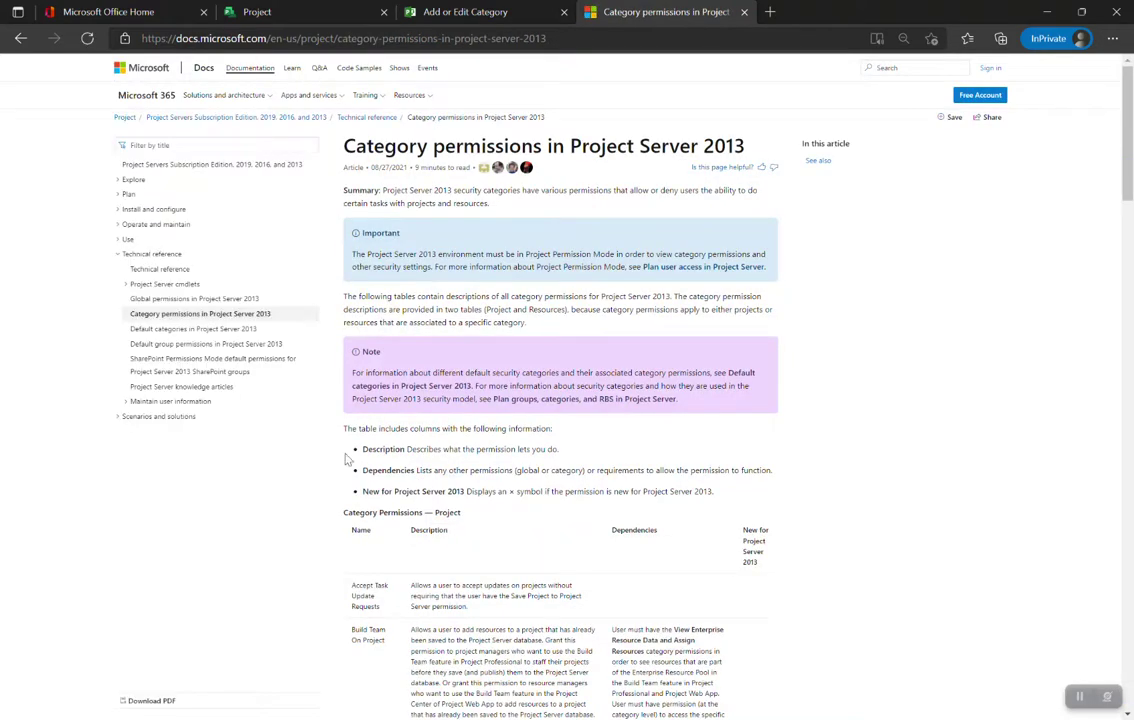
{"action": "scroll", "coordinate": [362, 515], "scroll_direction": "down", "scroll_amount": 5}
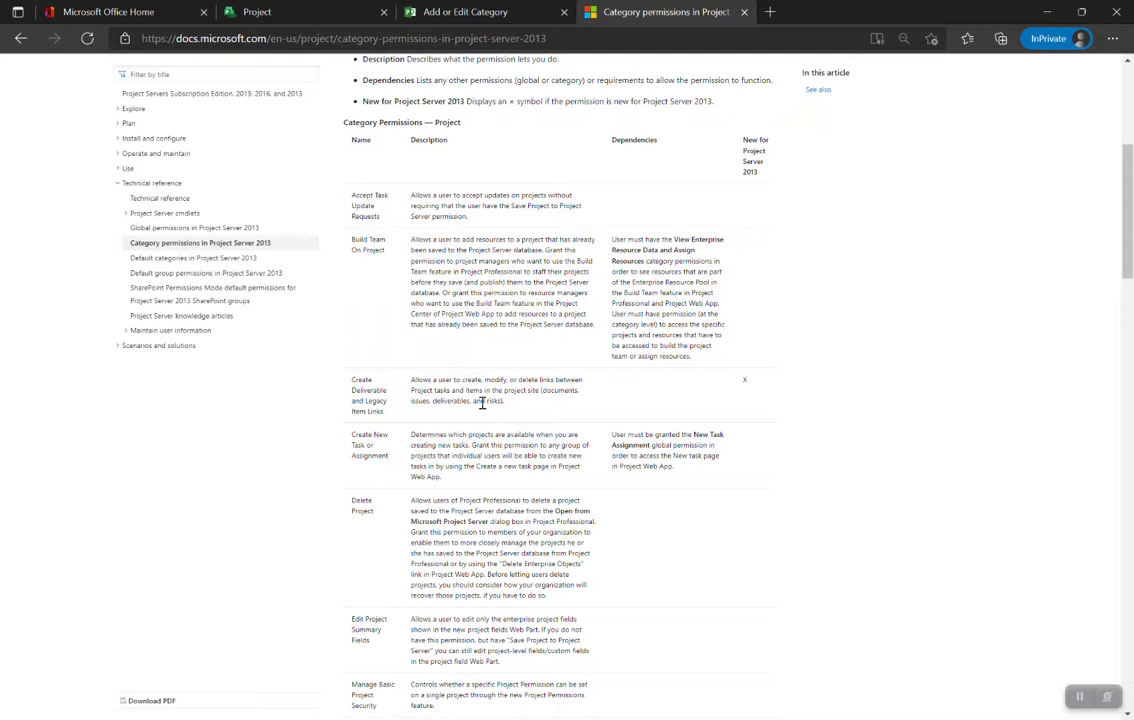
Return to the category being edited, apply the Project Manager permission template, and remove the Delete Project allowance.
{"action": "left_click", "coordinate": [496, 12]}
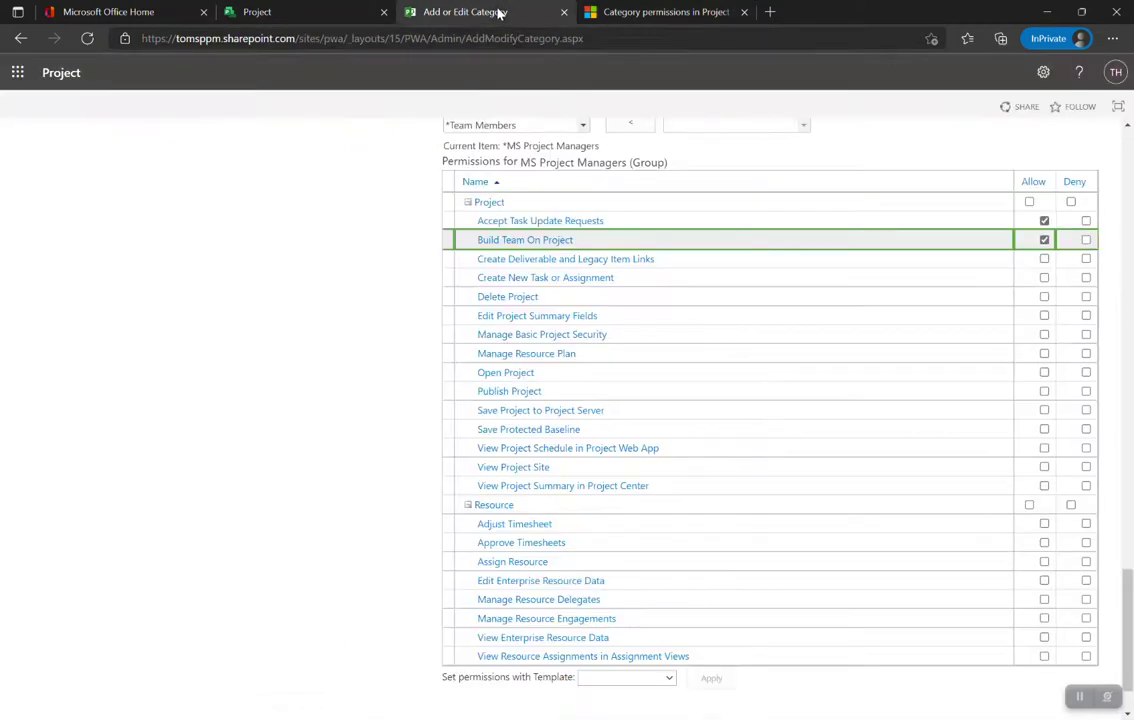
{"action": "left_click", "coordinate": [646, 682]}
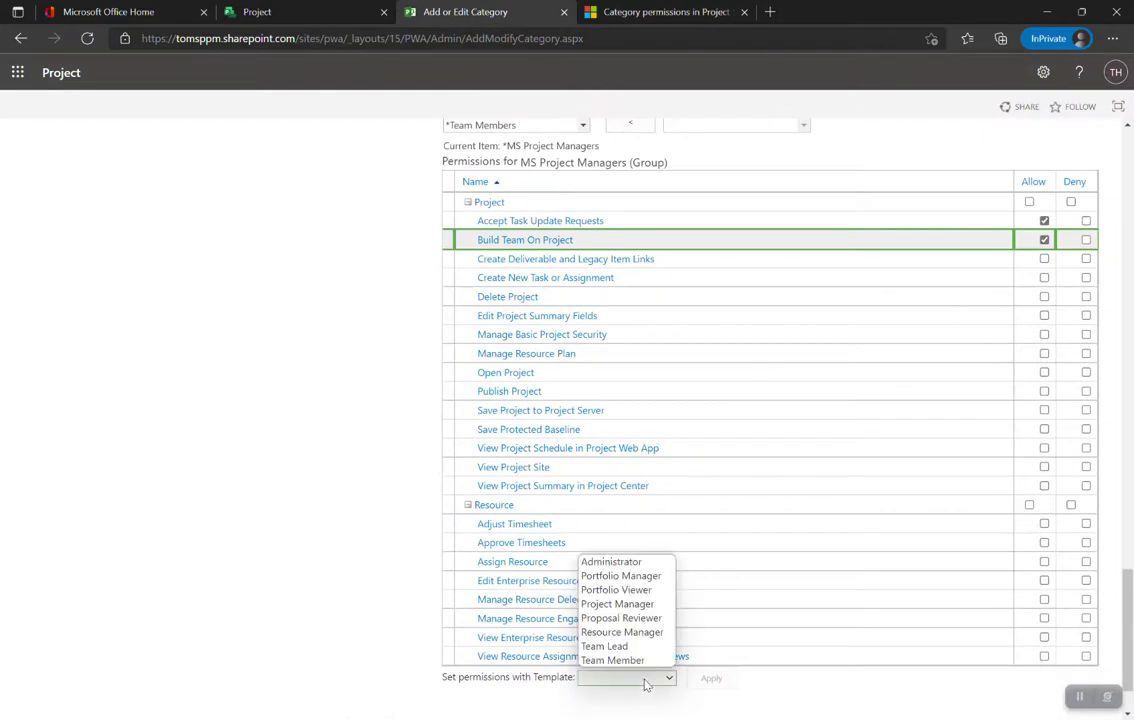
{"action": "left_click", "coordinate": [633, 605]}
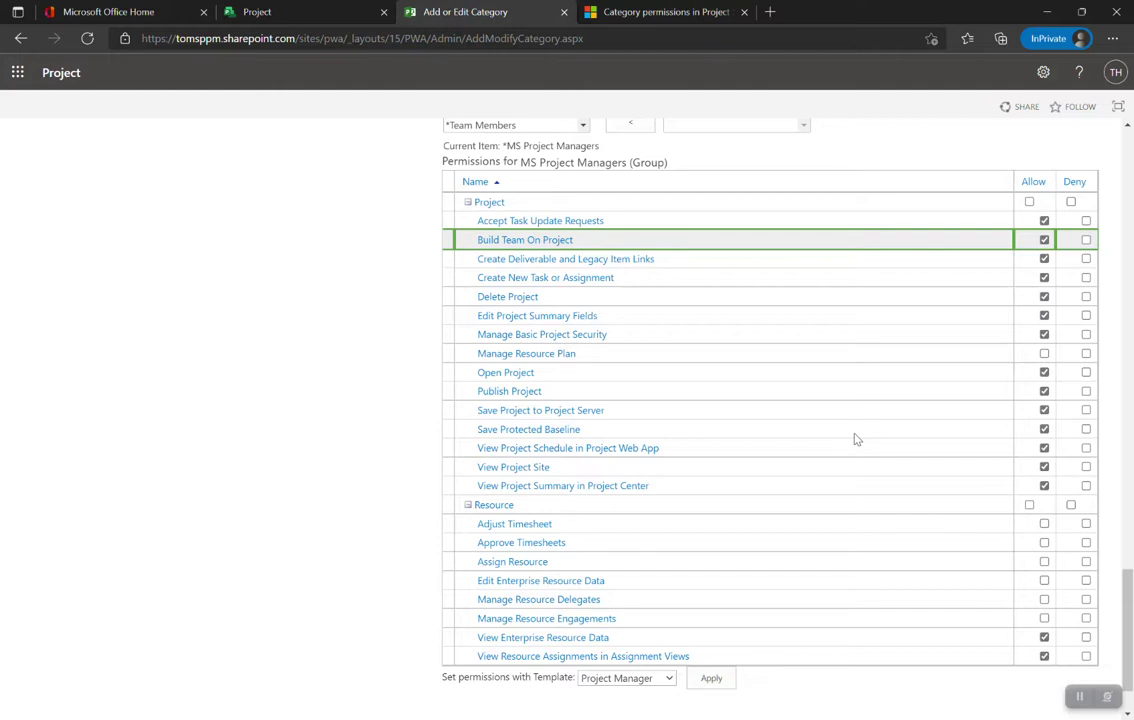
{"action": "left_click", "coordinate": [1044, 297]}
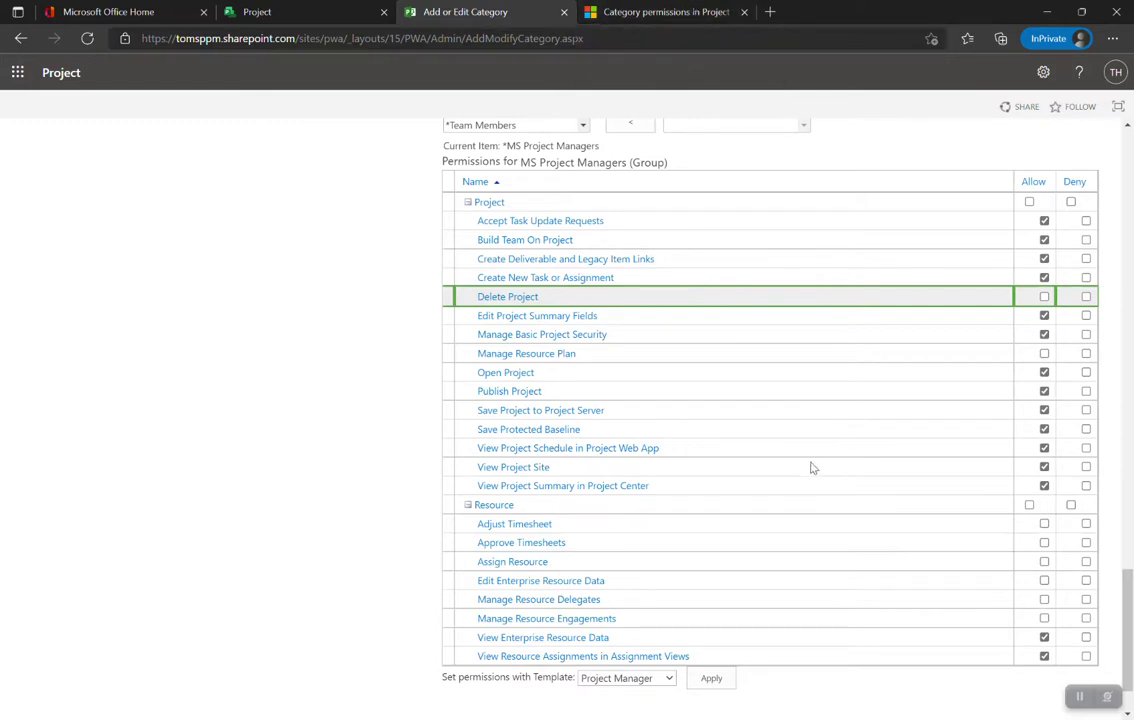
Allow Approve Timesheets, Assign Resource, Manage Resource Delegates and Manage Resource Engagements for the group, and save the category.
{"action": "scroll", "coordinate": [800, 468], "scroll_direction": "down", "scroll_amount": 1}
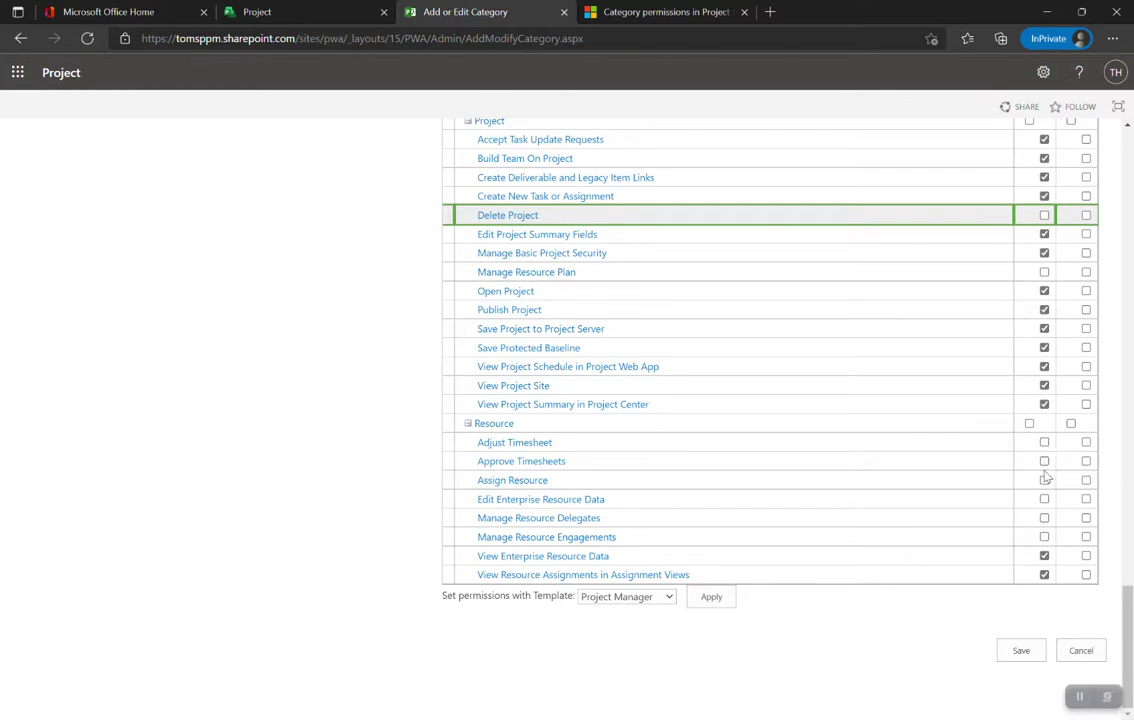
{"action": "left_click", "coordinate": [1045, 463]}
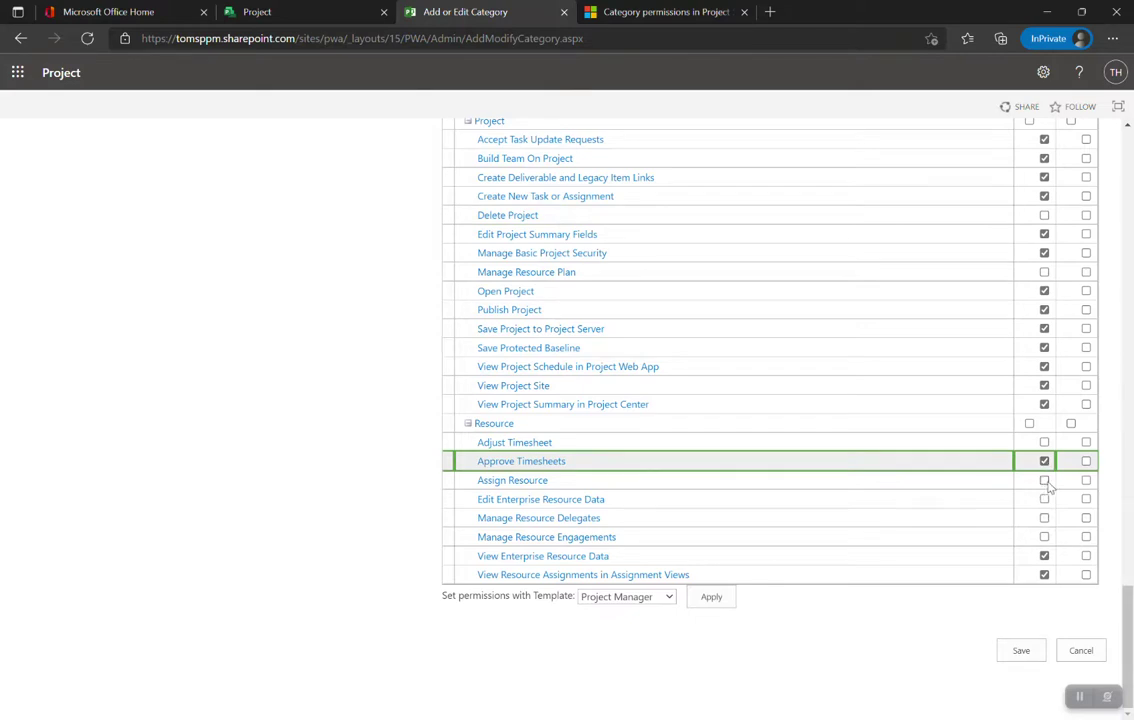
{"action": "left_click", "coordinate": [1044, 481]}
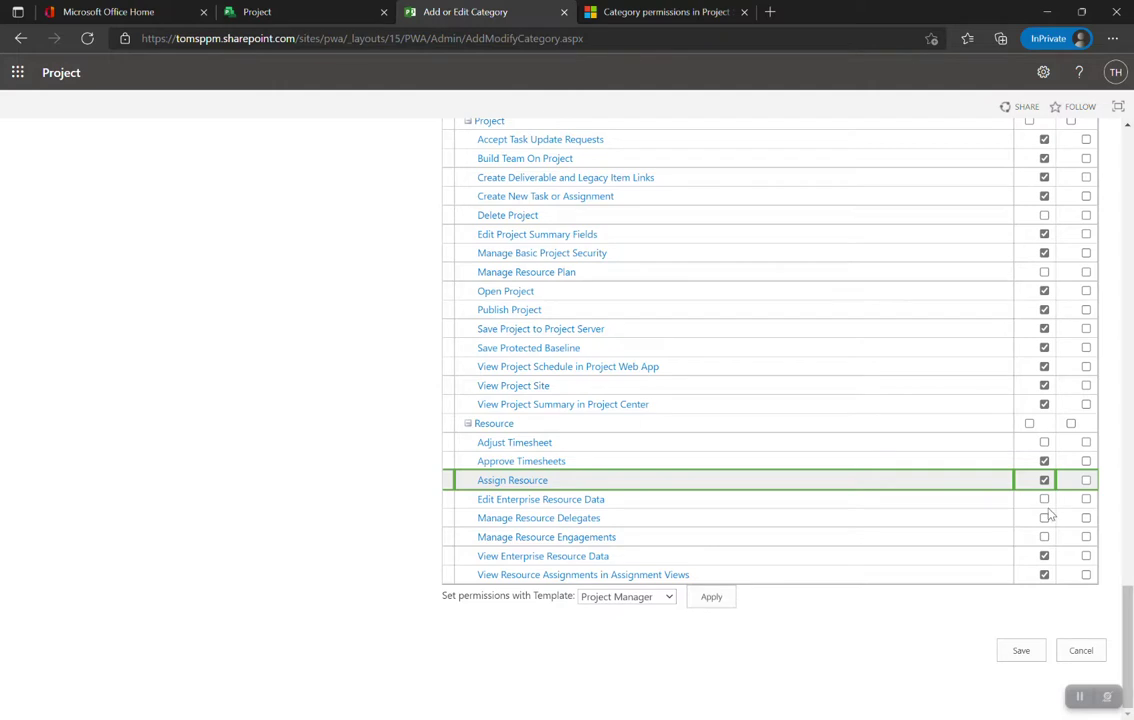
{"action": "left_click", "coordinate": [1045, 499]}
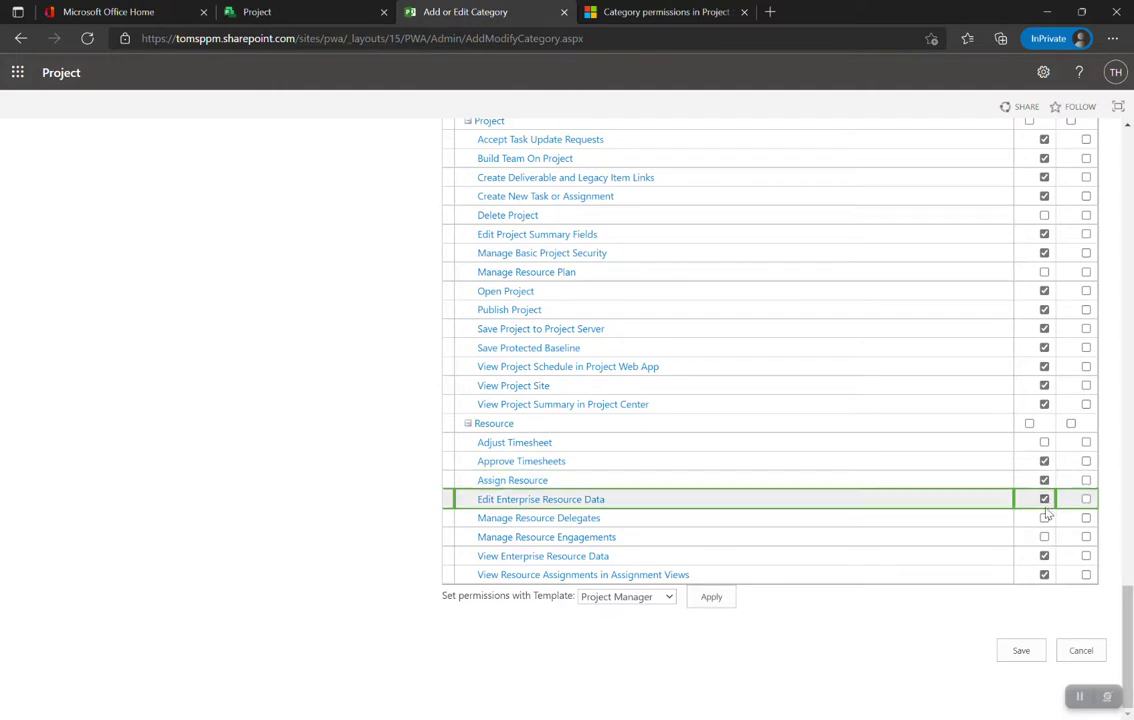
{"action": "left_click", "coordinate": [1044, 499]}
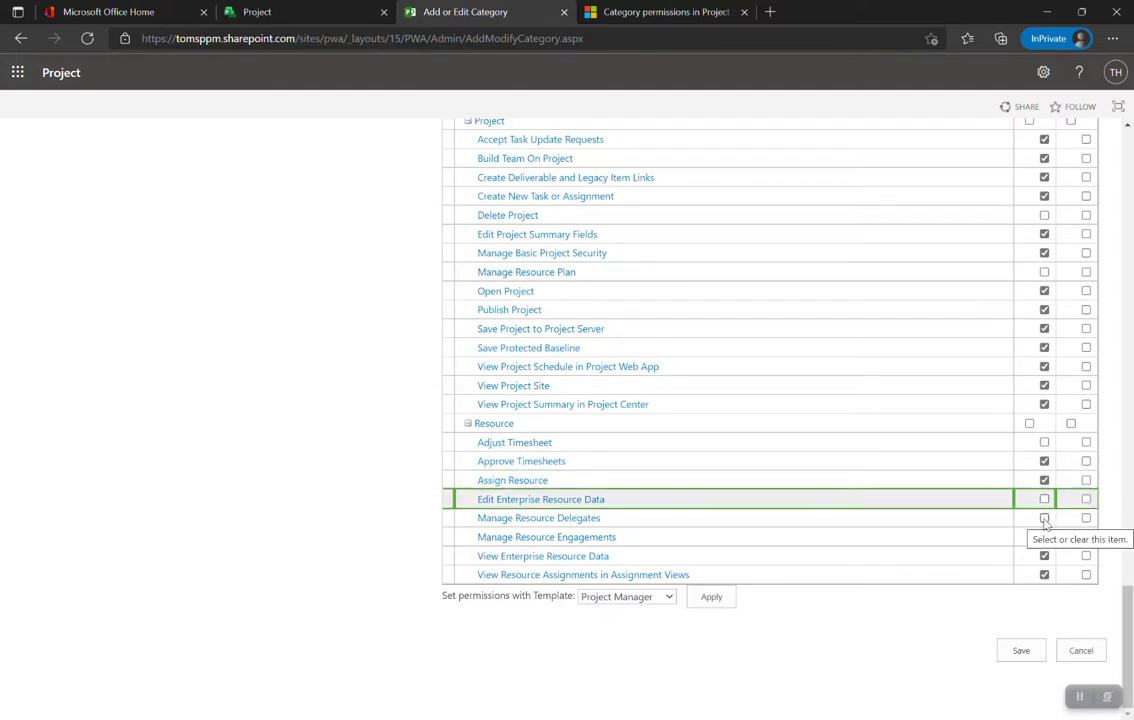
{"action": "left_click", "coordinate": [1045, 520]}
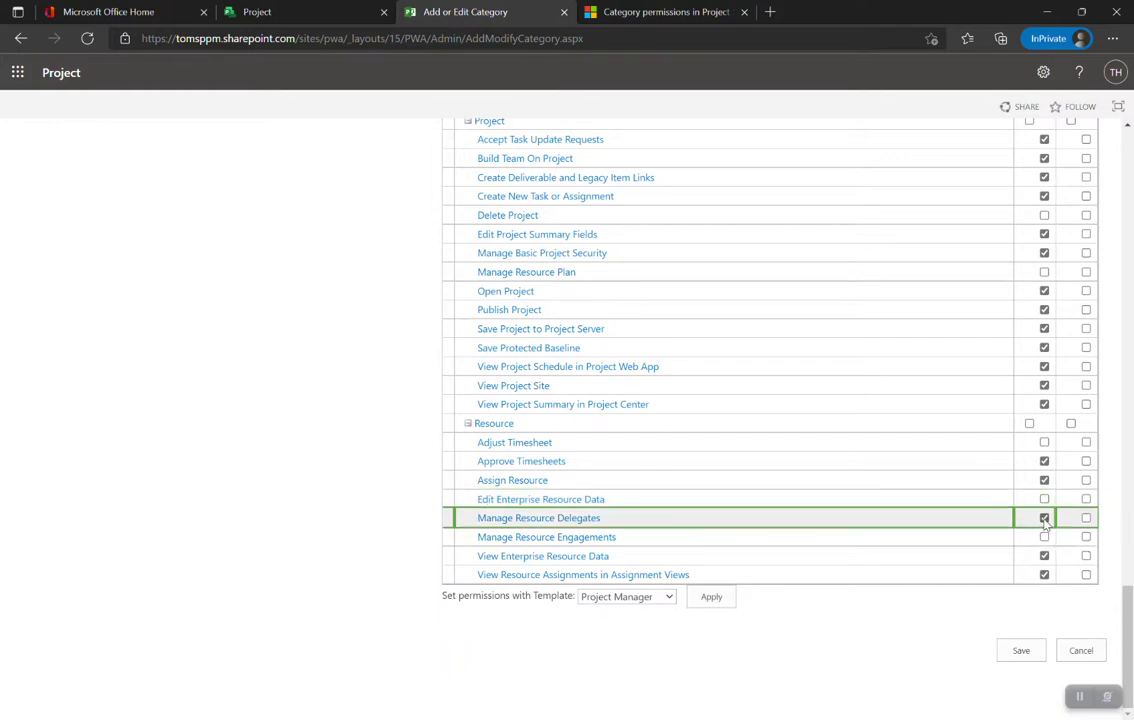
{"action": "left_click", "coordinate": [1044, 537]}
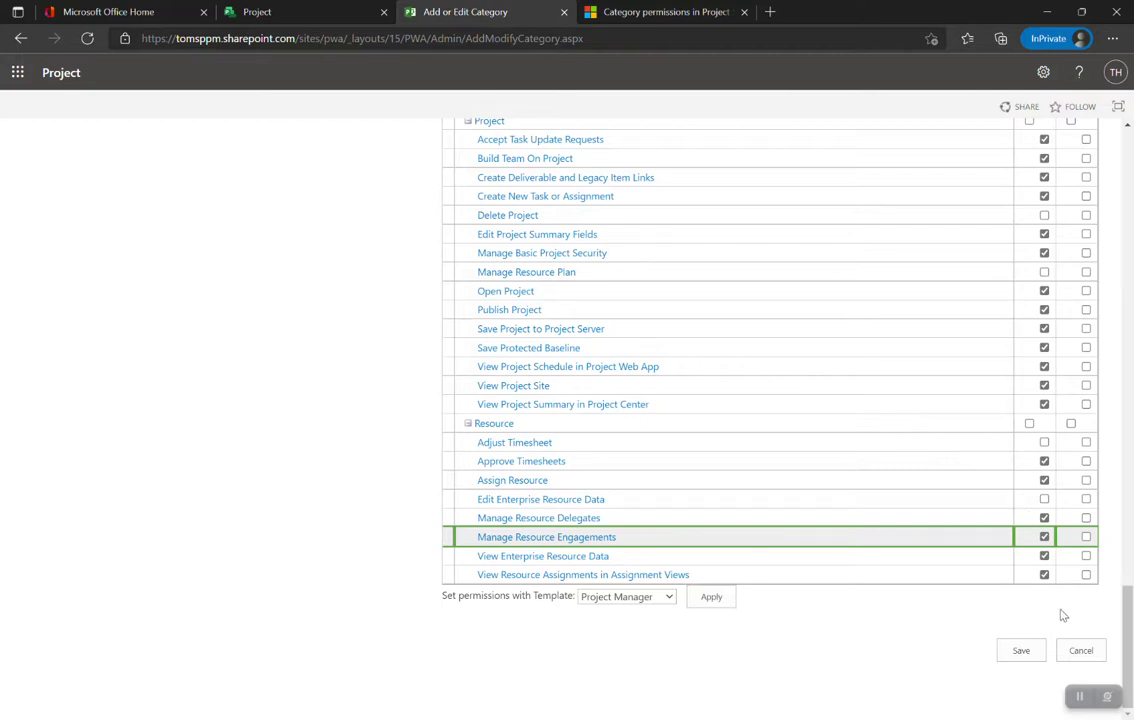
{"action": "left_click", "coordinate": [1021, 651]}
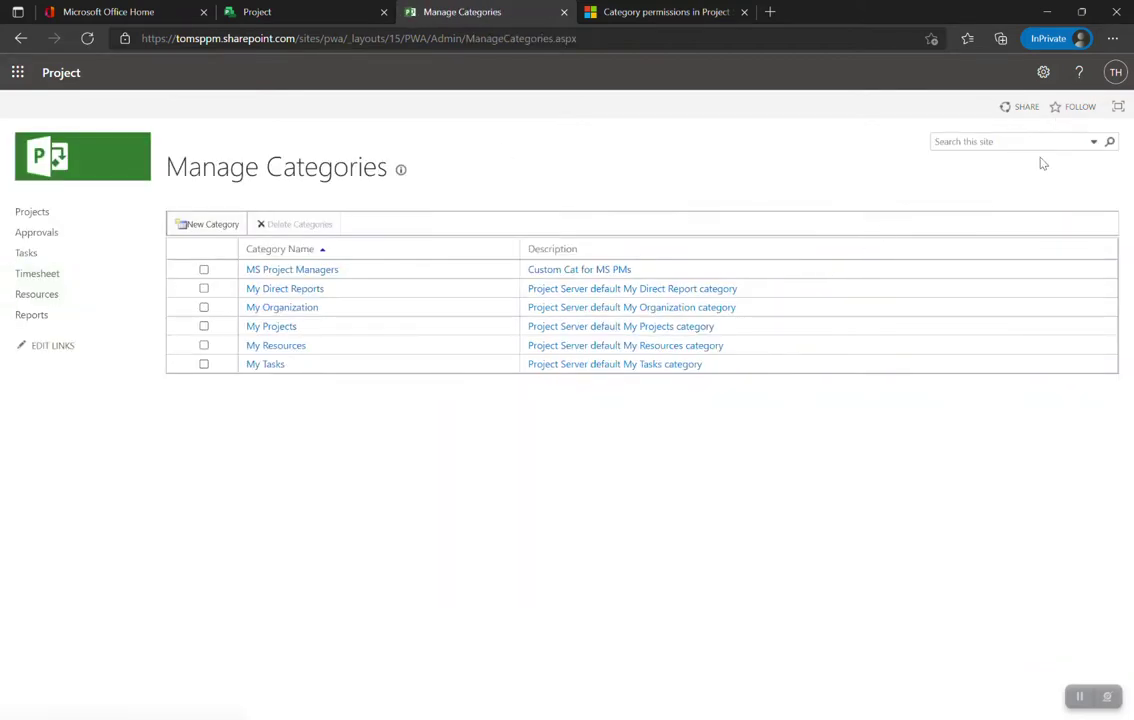
Open the MS Project Managers group for editing from the group management page in PWA Settings.
{"action": "left_click", "coordinate": [1043, 72]}
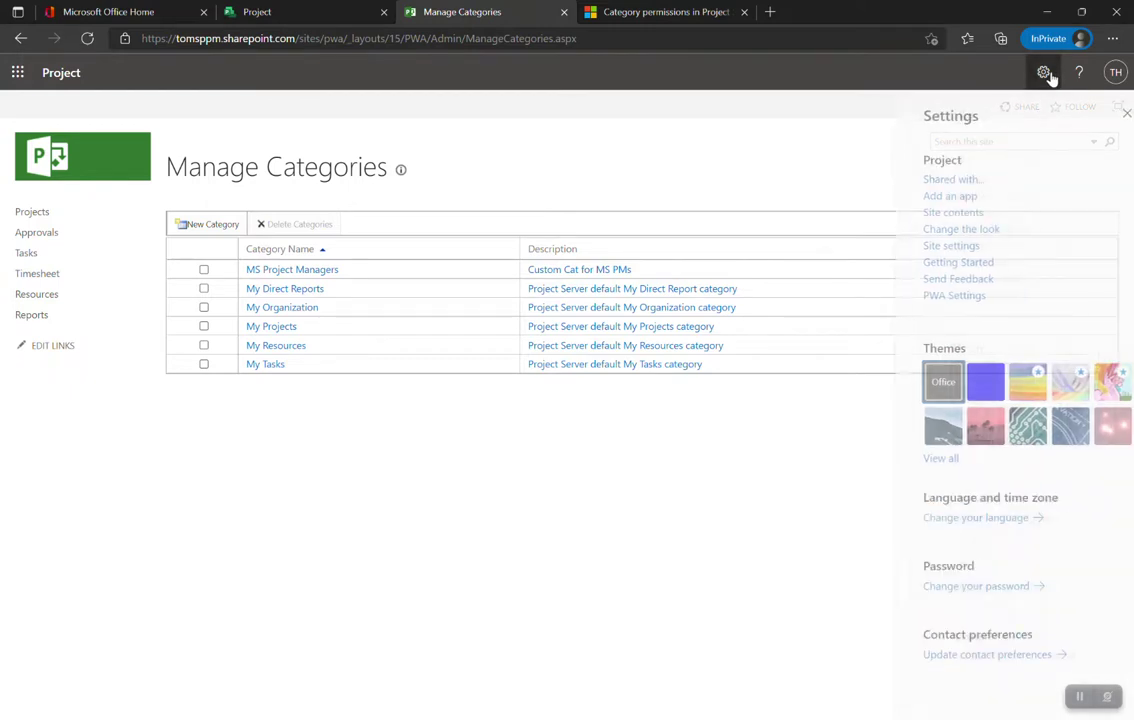
{"action": "left_click", "coordinate": [948, 299]}
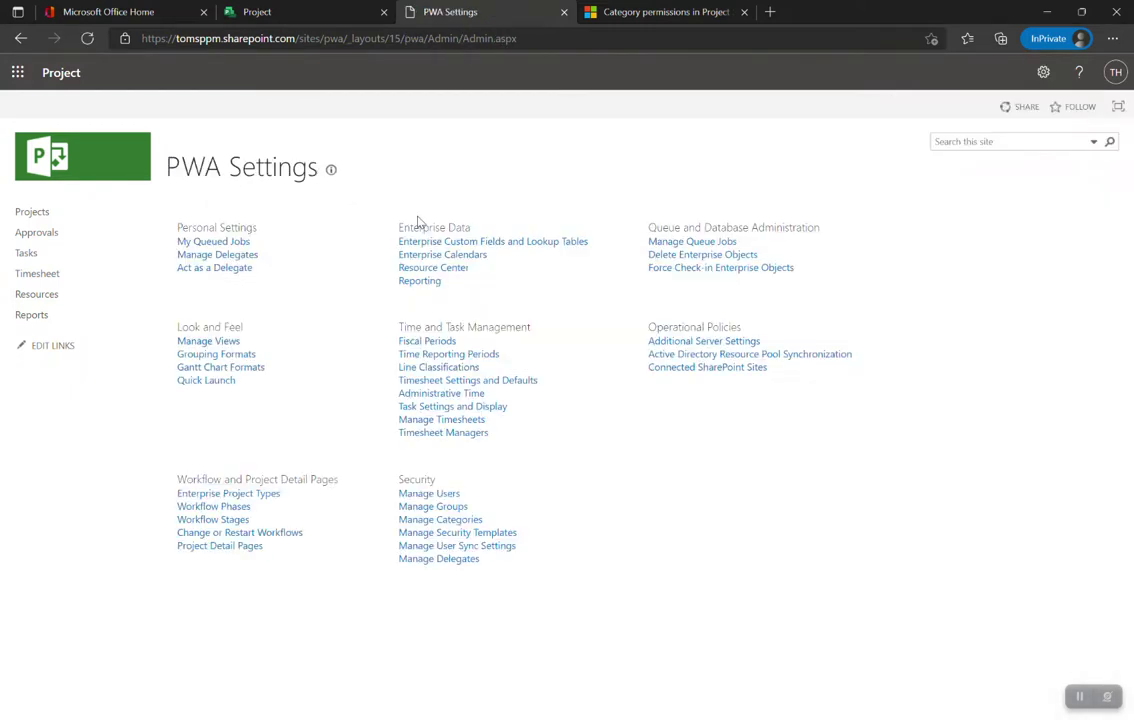
{"action": "left_click", "coordinate": [442, 507]}
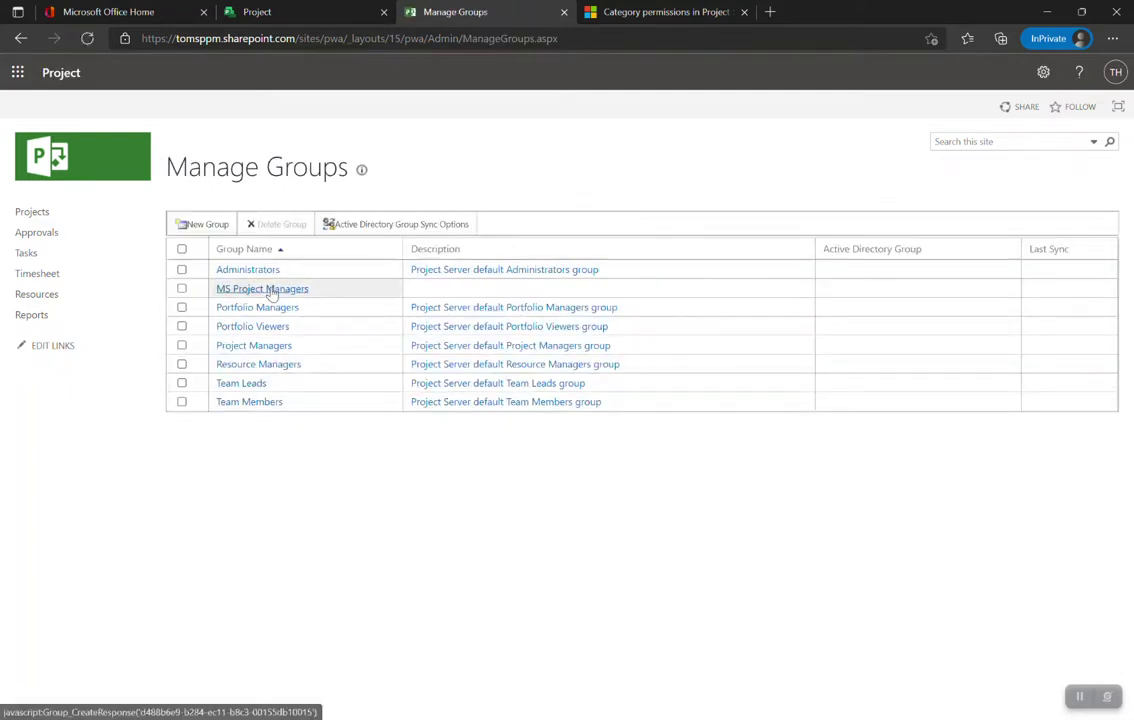
{"action": "left_click", "coordinate": [271, 290]}
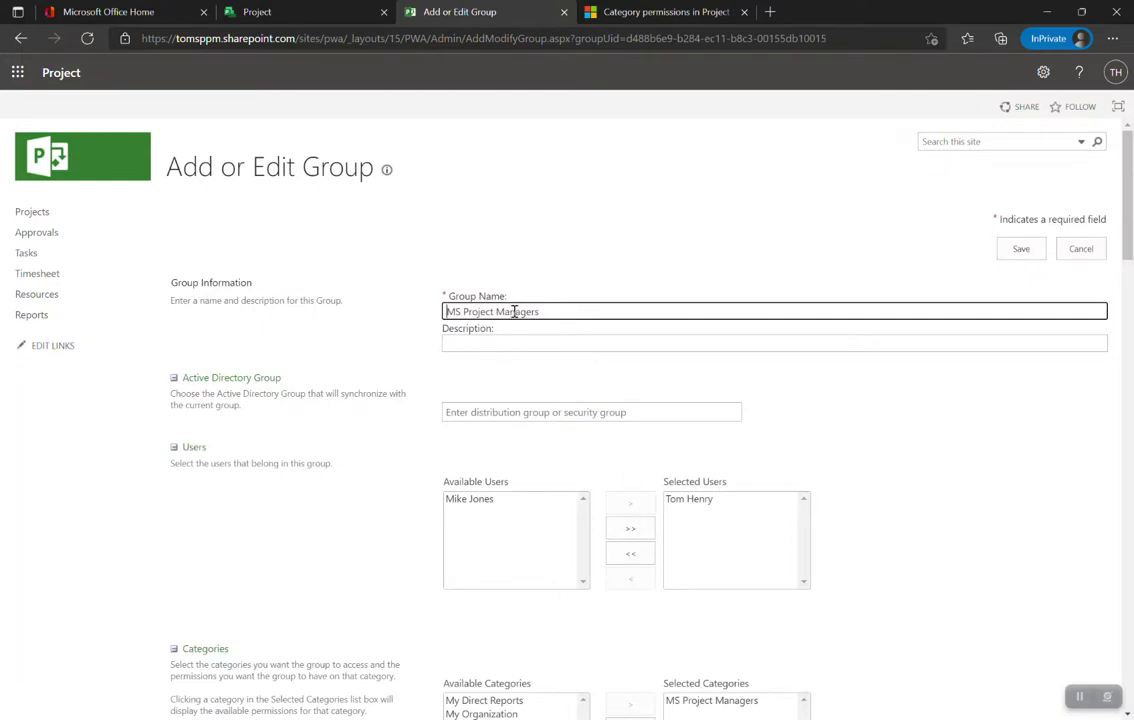
Examine the permissions the group has on its MS Project Managers category, along with its global permissions.
{"action": "scroll", "coordinate": [565, 450], "scroll_direction": "down", "scroll_amount": 2}
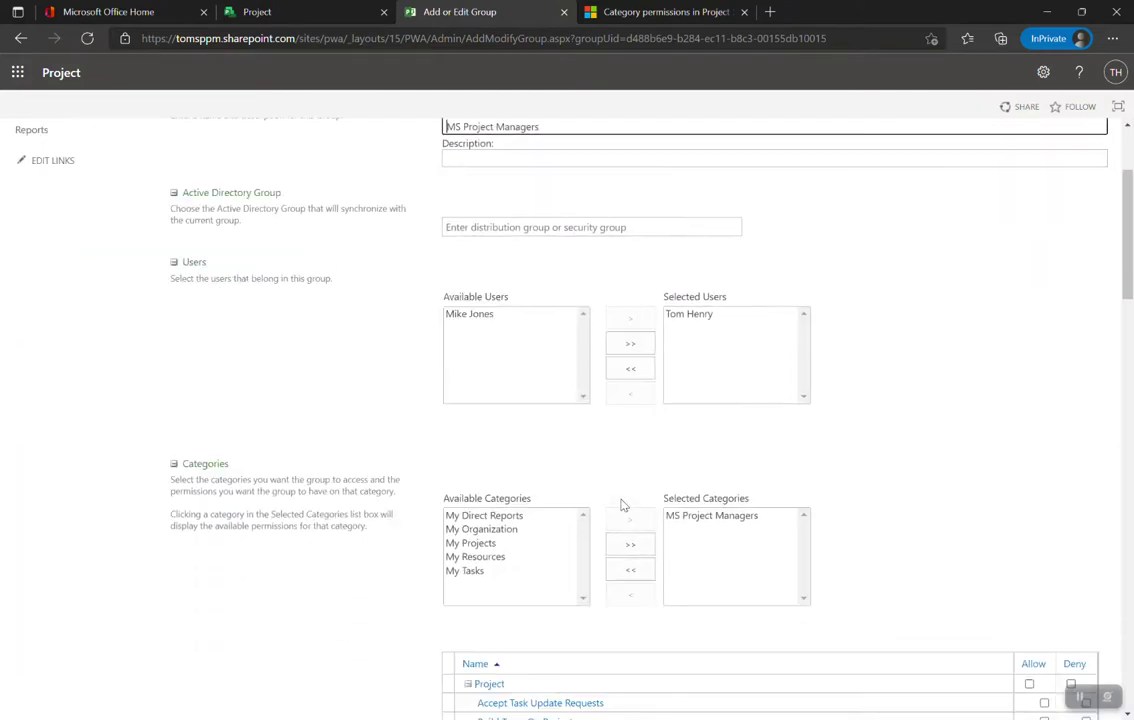
{"action": "left_click", "coordinate": [693, 516]}
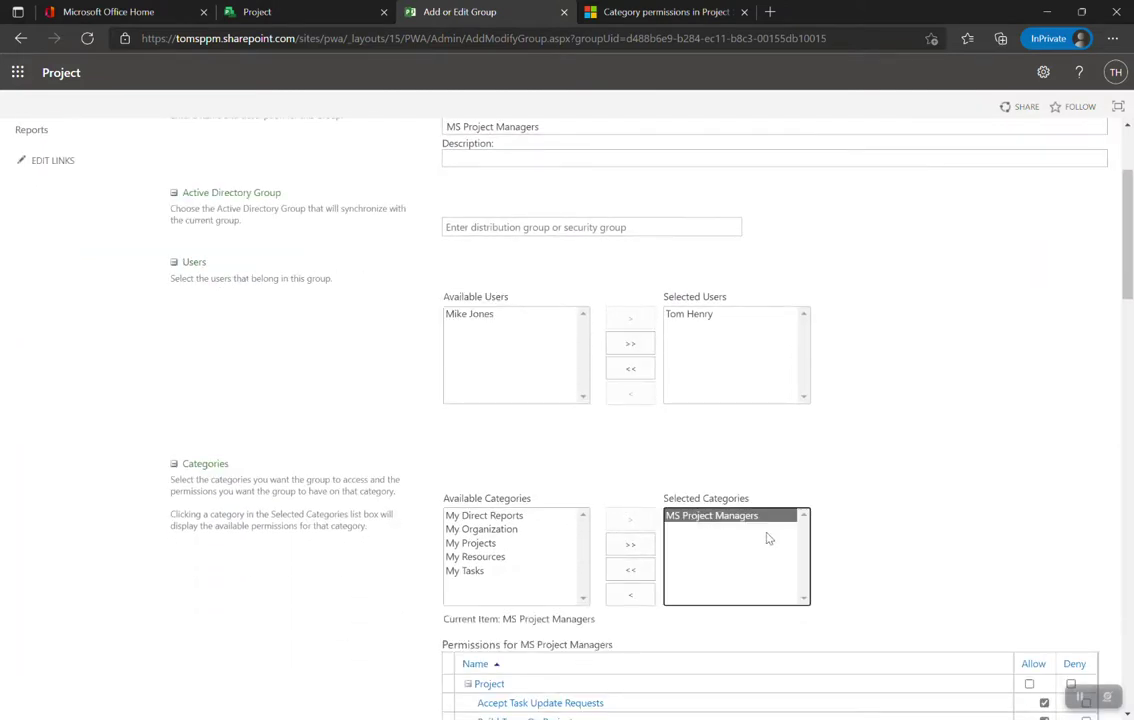
{"action": "scroll", "coordinate": [937, 690], "scroll_direction": "down", "scroll_amount": 5}
{"action": "scroll", "coordinate": [937, 690], "scroll_direction": "down", "scroll_amount": 4}
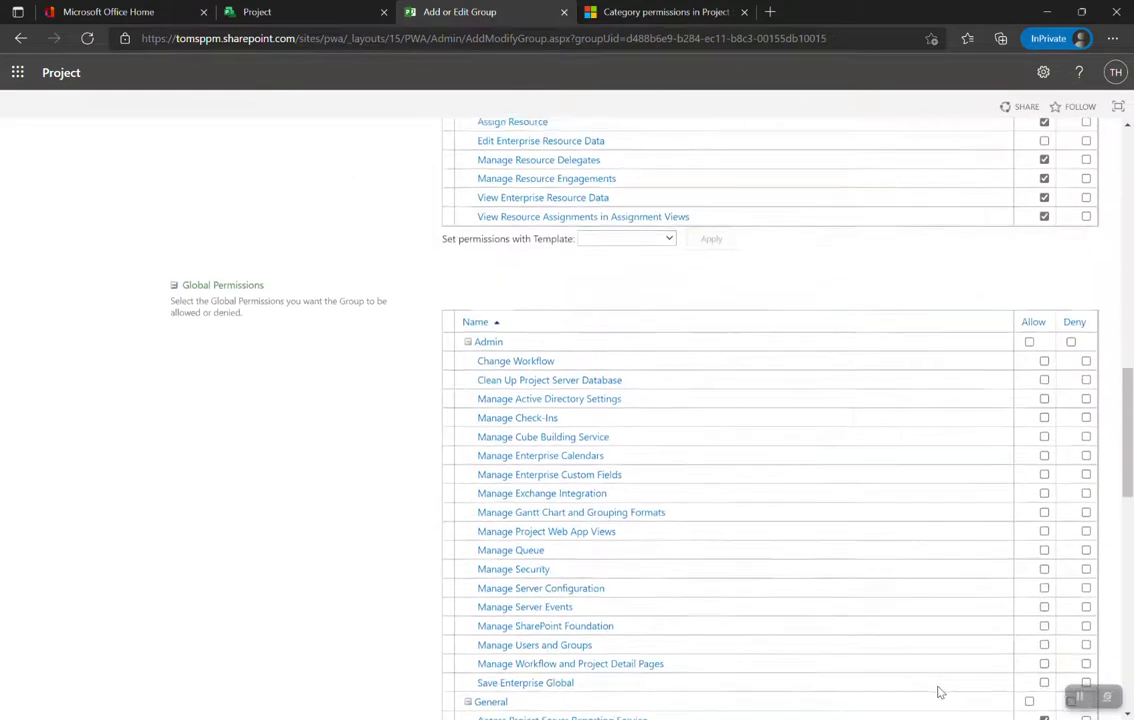
{"action": "scroll", "coordinate": [937, 690], "scroll_direction": "up", "scroll_amount": 6}
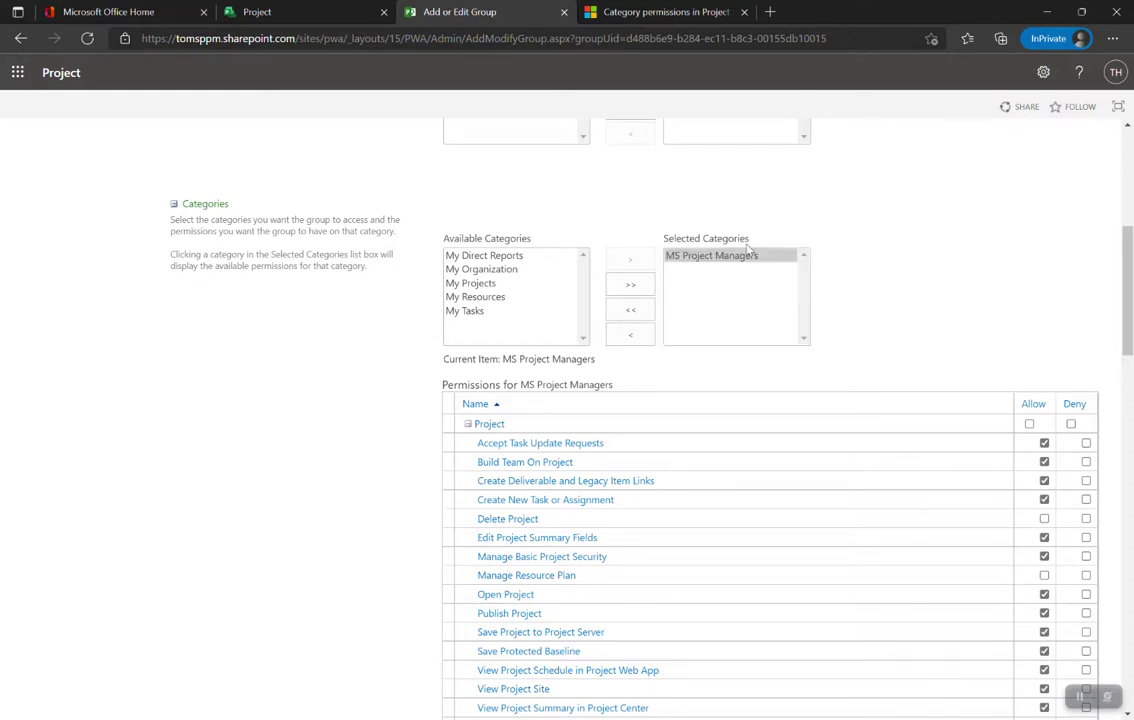
Compare the default categories with the assigned MS Project Managers category, and save the group.
{"action": "left_click", "coordinate": [482, 269]}
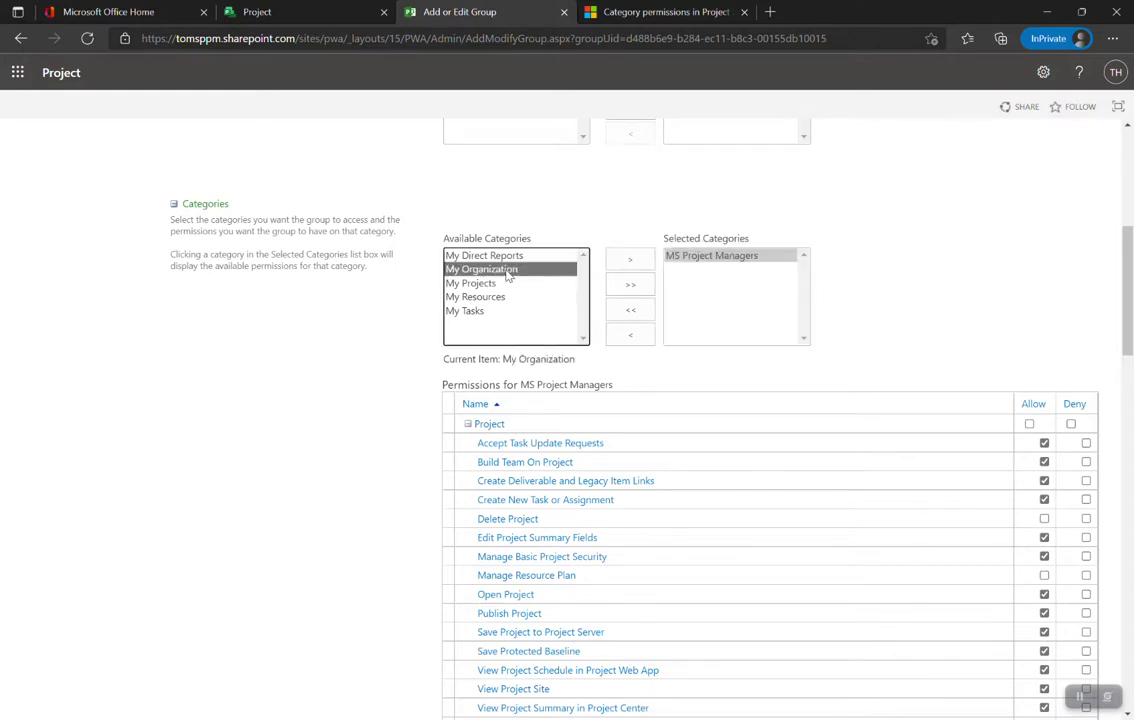
{"action": "left_click", "coordinate": [472, 283]}
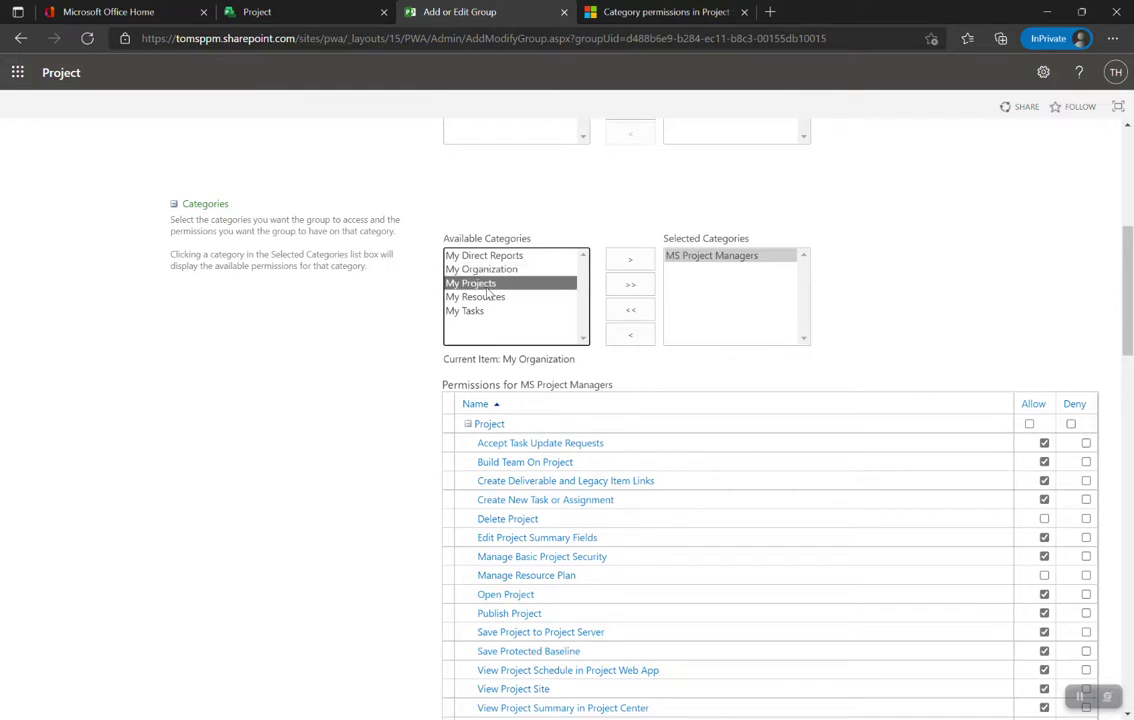
{"action": "left_click", "coordinate": [684, 257]}
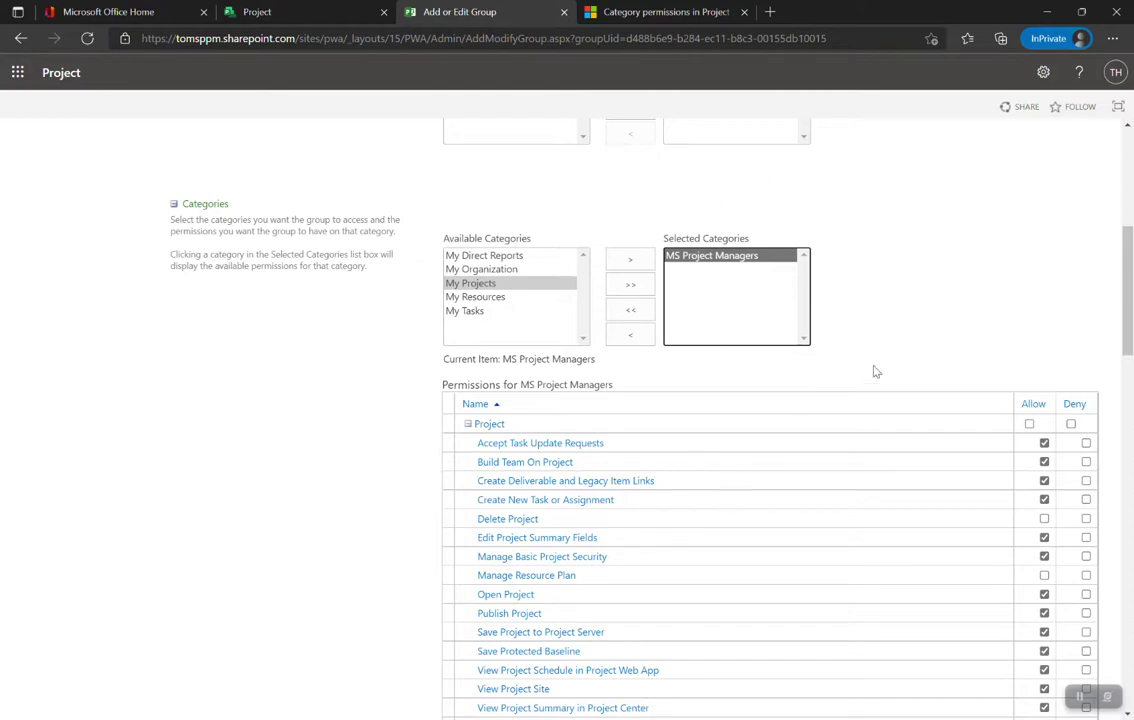
{"action": "scroll", "coordinate": [936, 490], "scroll_direction": "down", "scroll_amount": 6}
{"action": "scroll", "coordinate": [936, 492], "scroll_direction": "down", "scroll_amount": 10}
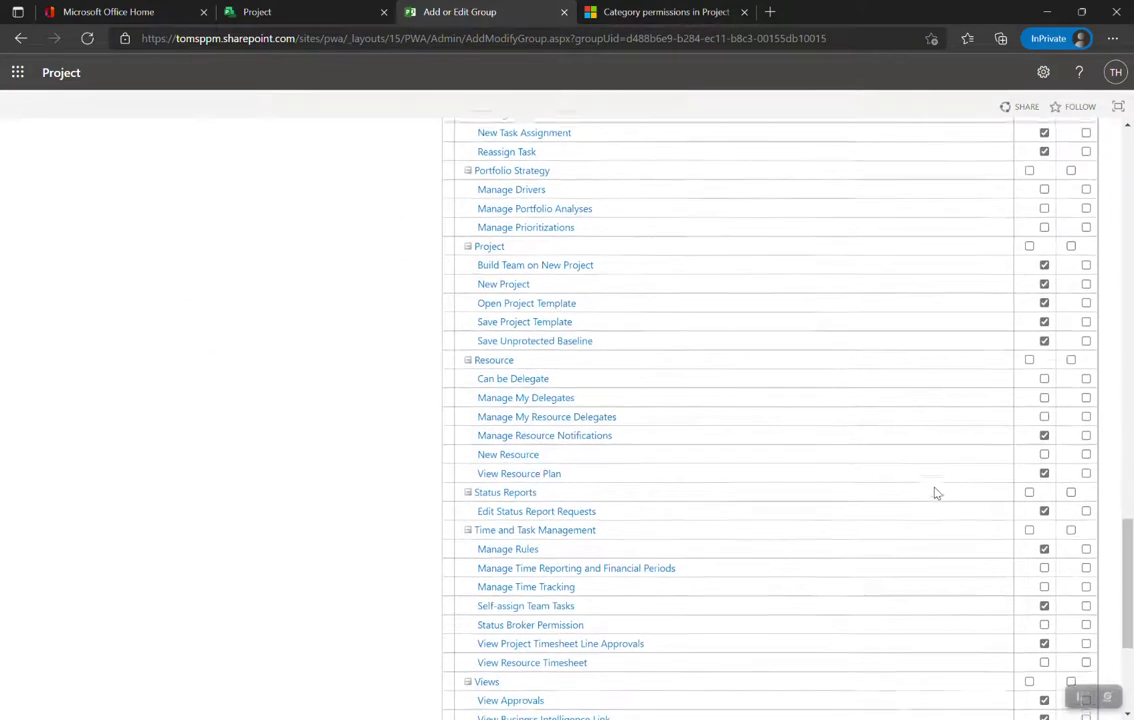
{"action": "left_click", "coordinate": [1030, 654]}
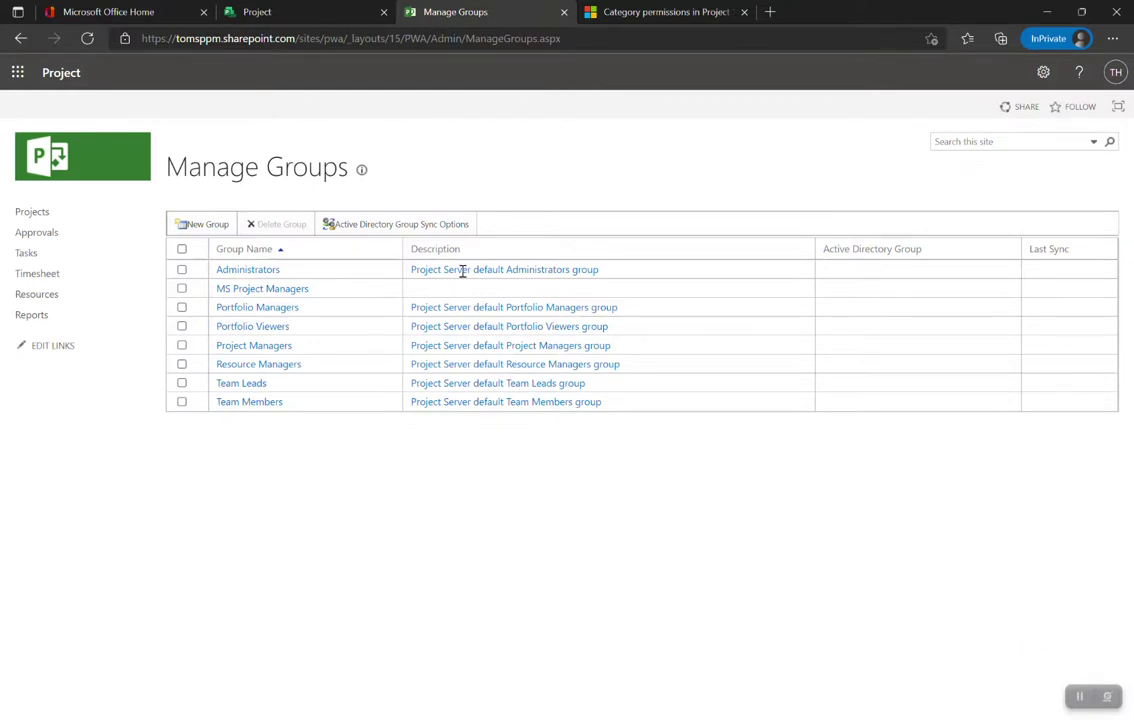
Switch back to the Category permissions documentation article.
{"action": "left_click", "coordinate": [680, 14]}
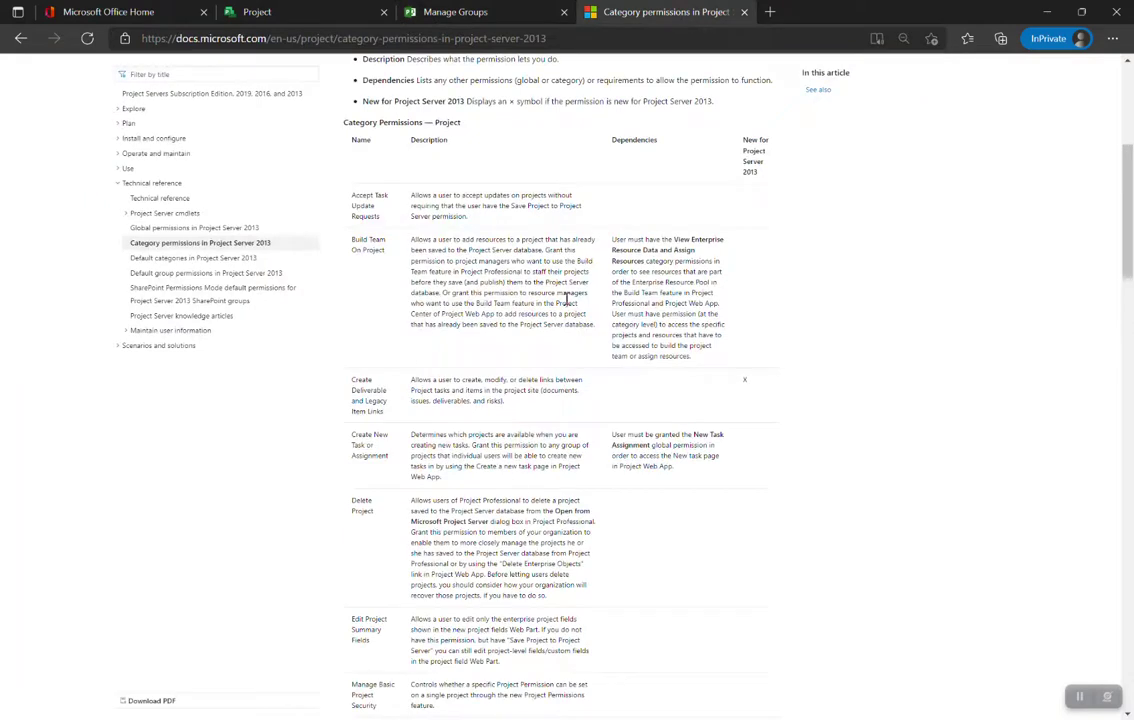